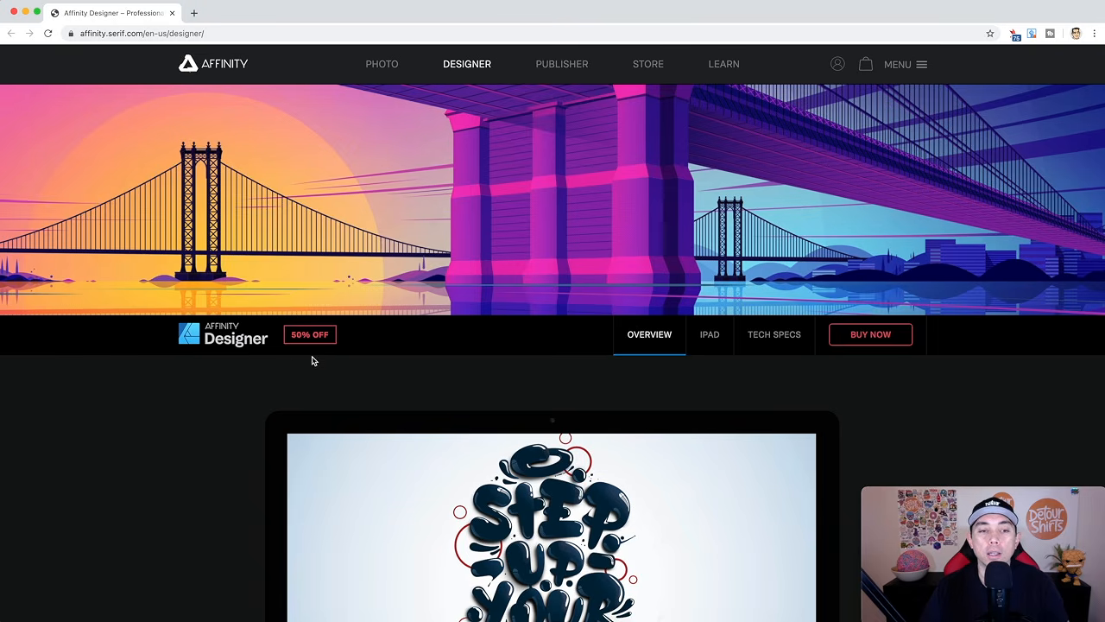
Look through the Affinity Designer overview page from the intro video to the section on vector and raster workspaces
{"action": "scroll", "coordinate": [485, 278], "scroll_direction": "down", "scroll_amount": 1}
{"action": "scroll", "coordinate": [572, 294], "scroll_direction": "down", "scroll_amount": 8}
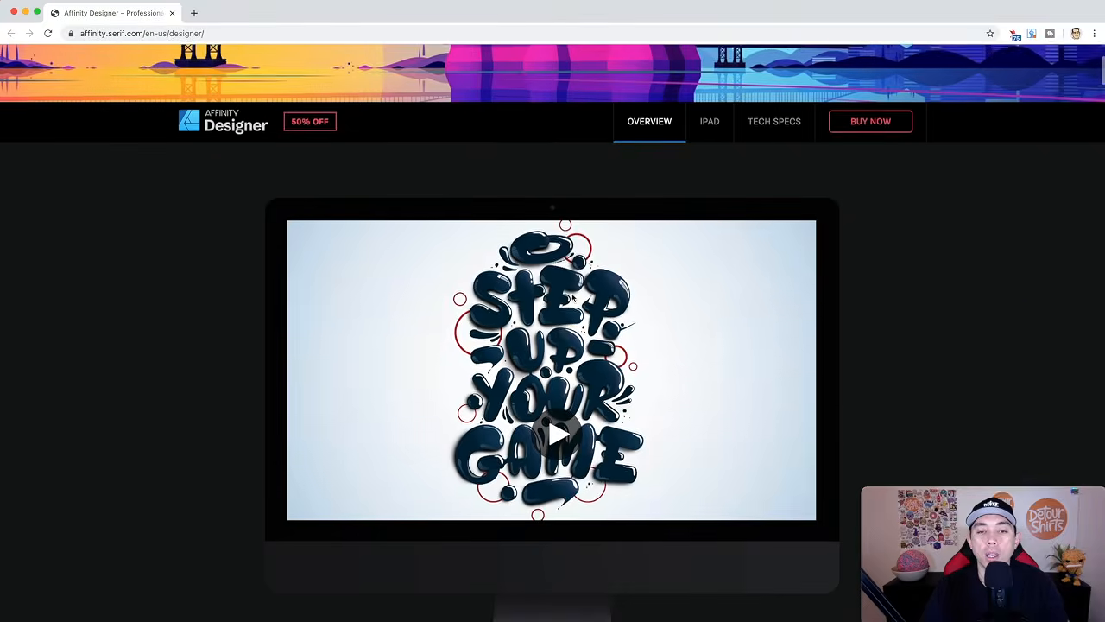
{"action": "scroll", "coordinate": [572, 297], "scroll_direction": "down", "scroll_amount": 10}
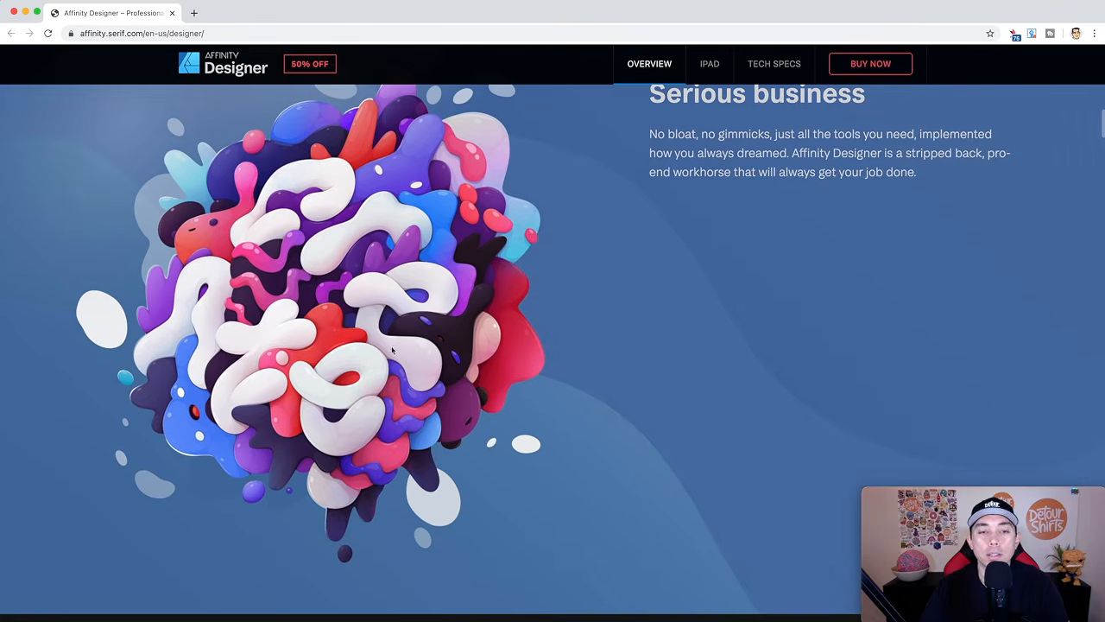
{"action": "scroll", "coordinate": [614, 306], "scroll_direction": "down", "scroll_amount": 8}
{"action": "scroll", "coordinate": [615, 306], "scroll_direction": "down", "scroll_amount": 8}
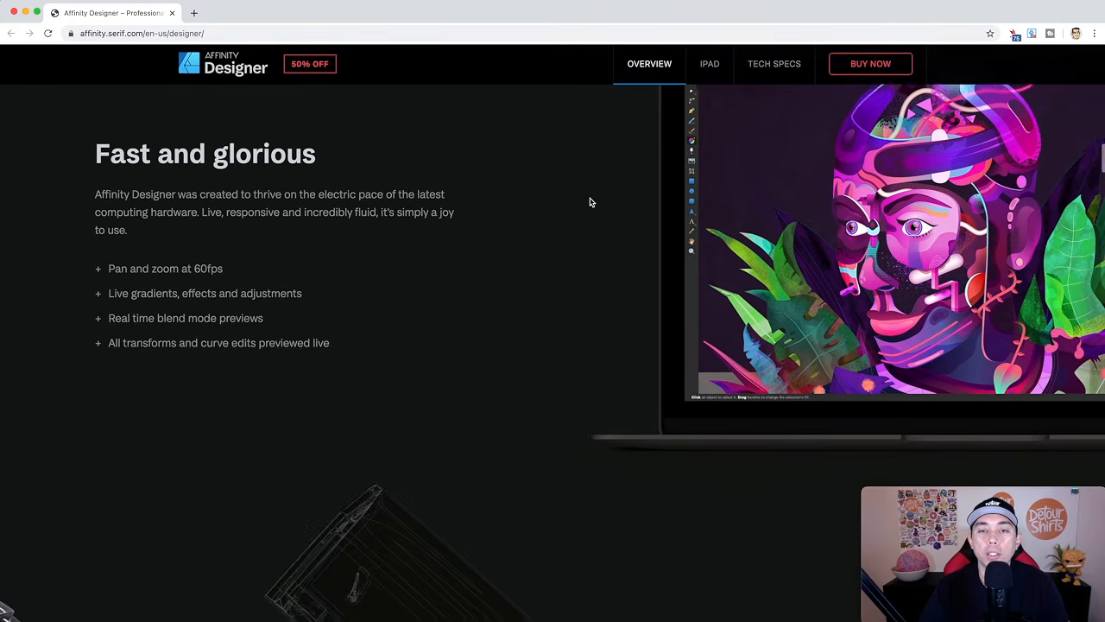
{"action": "scroll", "coordinate": [591, 202], "scroll_direction": "down", "scroll_amount": 8}
{"action": "scroll", "coordinate": [590, 202], "scroll_direction": "down", "scroll_amount": 3}
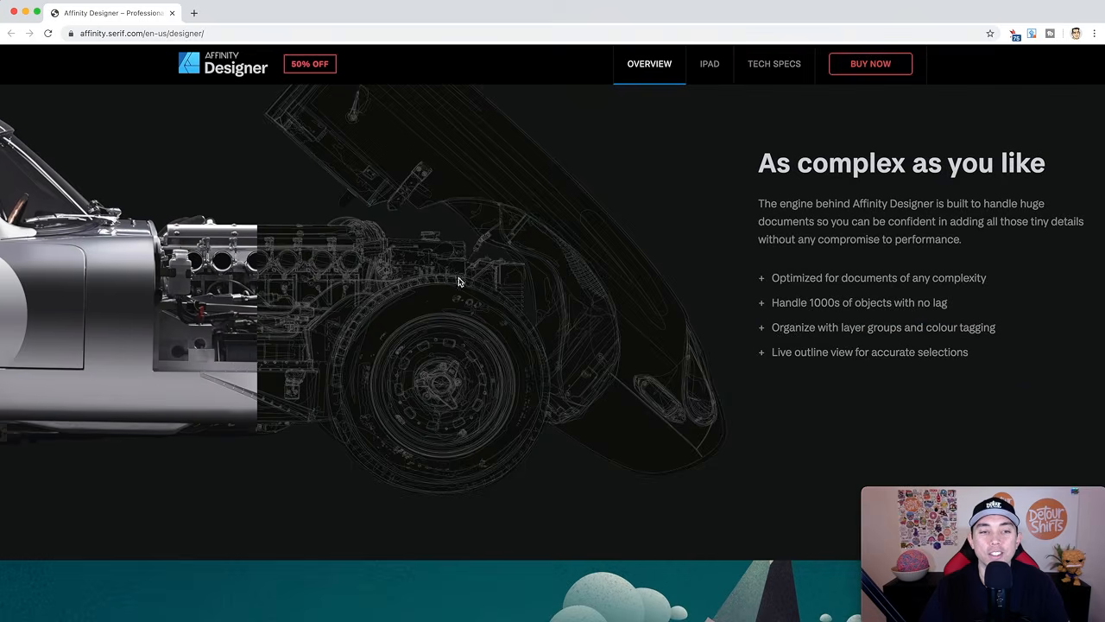
{"action": "scroll", "coordinate": [595, 245], "scroll_direction": "down", "scroll_amount": 1}
{"action": "scroll", "coordinate": [595, 245], "scroll_direction": "down", "scroll_amount": 10}
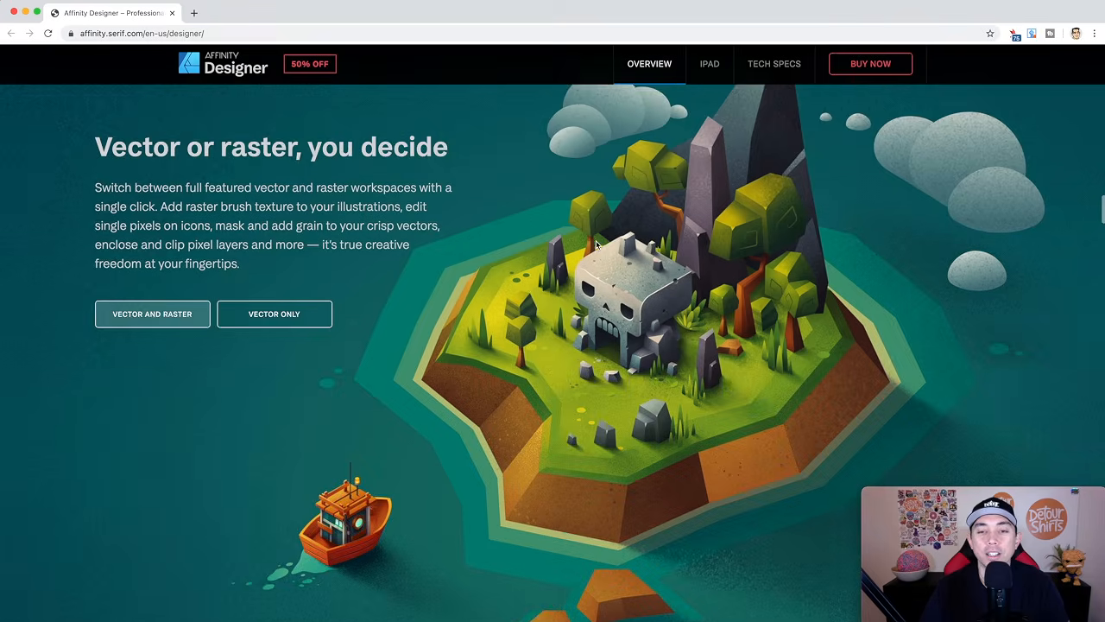
Compare the island illustration in its vector-only version and its combined vector and raster version
{"action": "scroll", "coordinate": [666, 249], "scroll_direction": "up", "scroll_amount": 2}
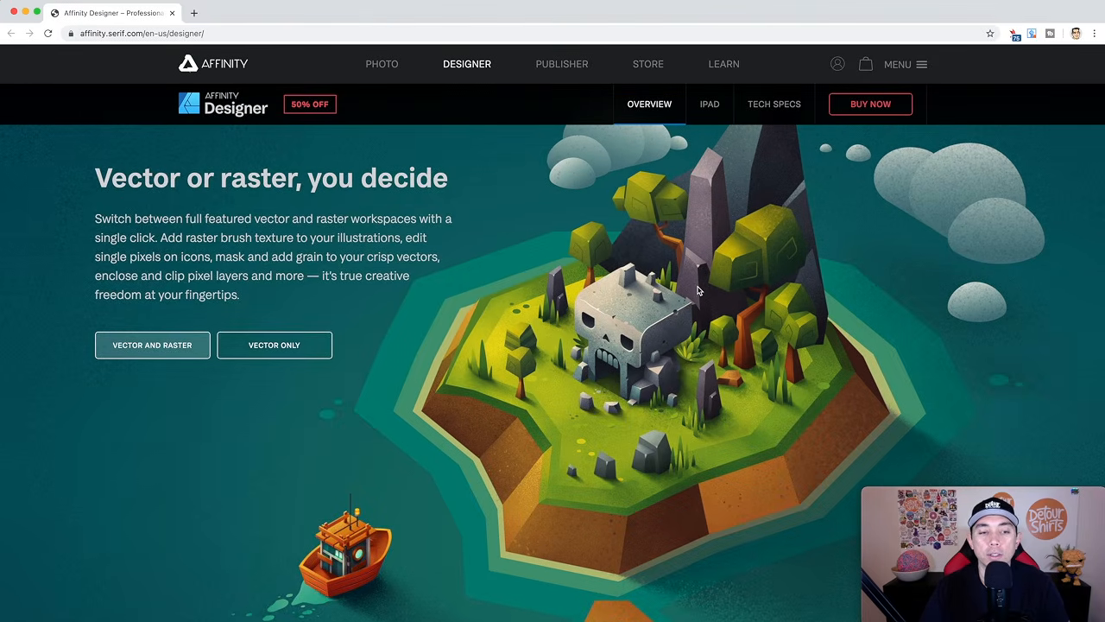
{"action": "scroll", "coordinate": [664, 302], "scroll_direction": "down", "scroll_amount": 5}
{"action": "scroll", "coordinate": [426, 231], "scroll_direction": "up", "scroll_amount": 6}
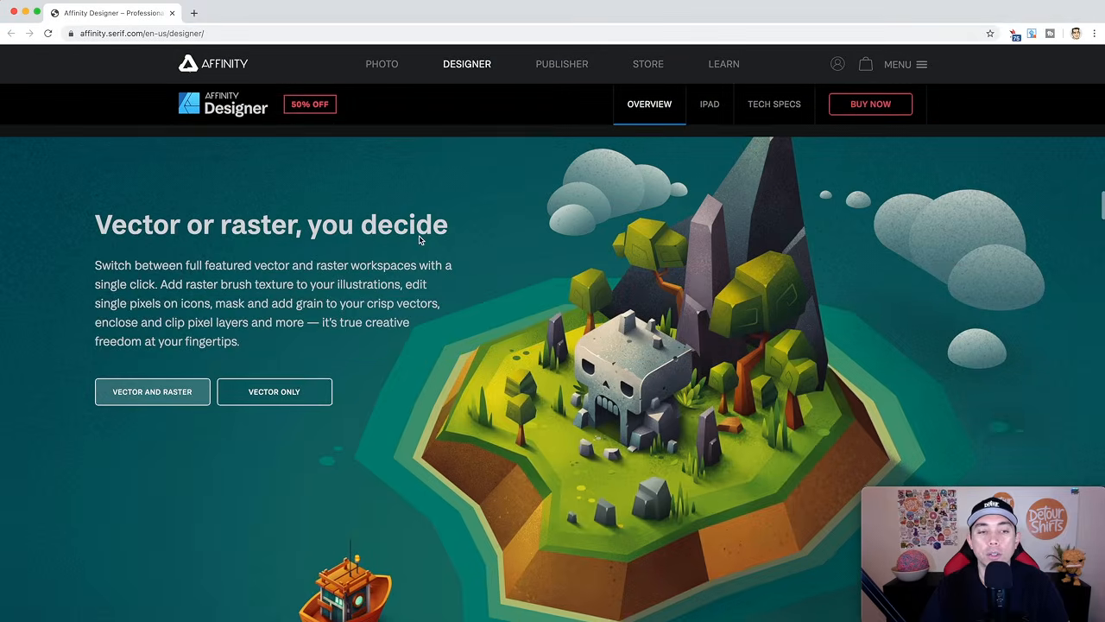
{"action": "left_click", "coordinate": [287, 395]}
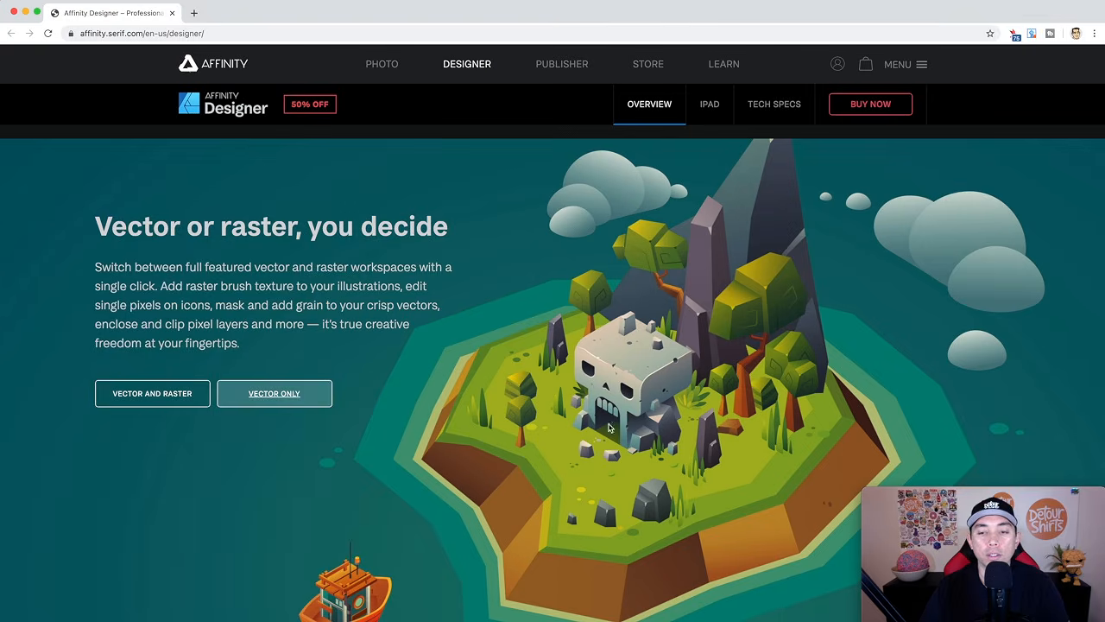
{"action": "left_click", "coordinate": [159, 394]}
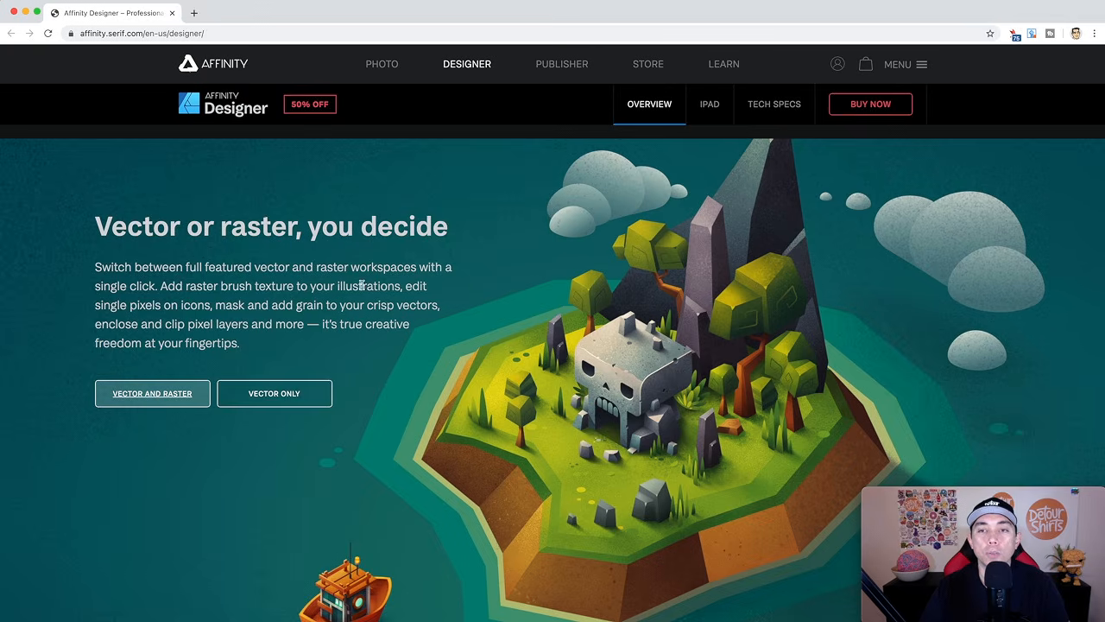
Examine the page's sections on workflow features, cross-device file support and color control
{"action": "scroll", "coordinate": [391, 347], "scroll_direction": "down", "scroll_amount": 10}
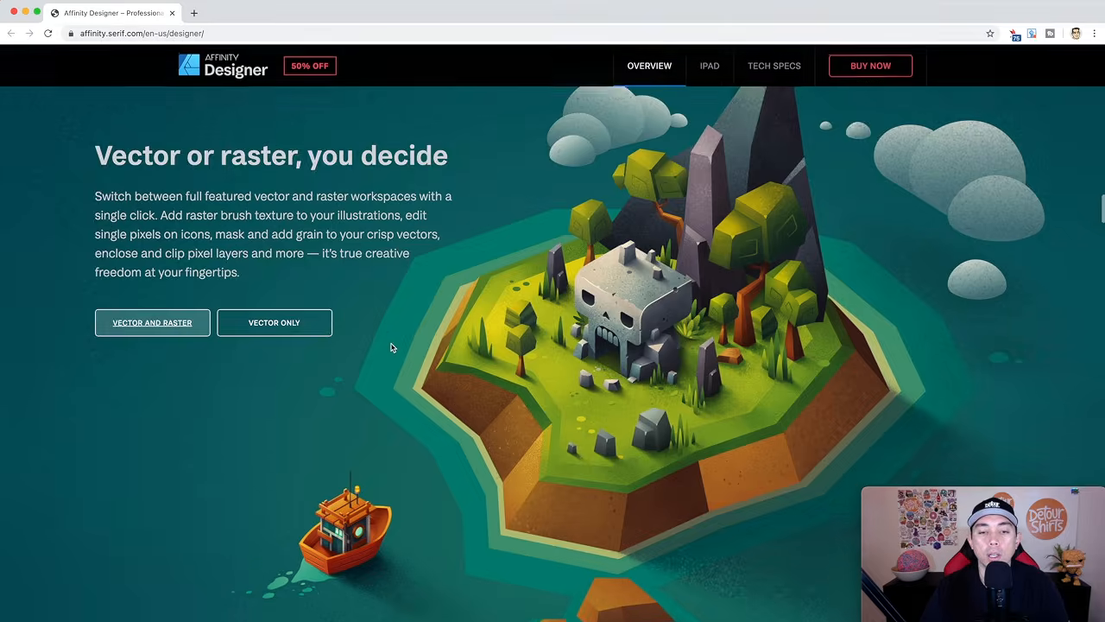
{"action": "scroll", "coordinate": [390, 347], "scroll_direction": "down", "scroll_amount": 10}
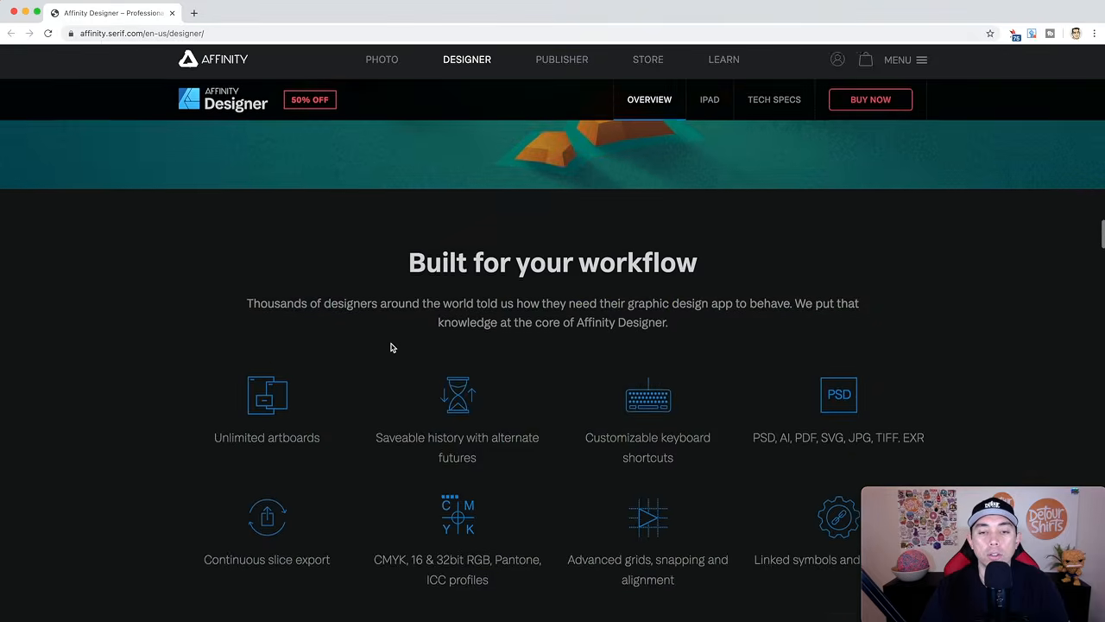
{"action": "scroll", "coordinate": [390, 347], "scroll_direction": "down", "scroll_amount": 5}
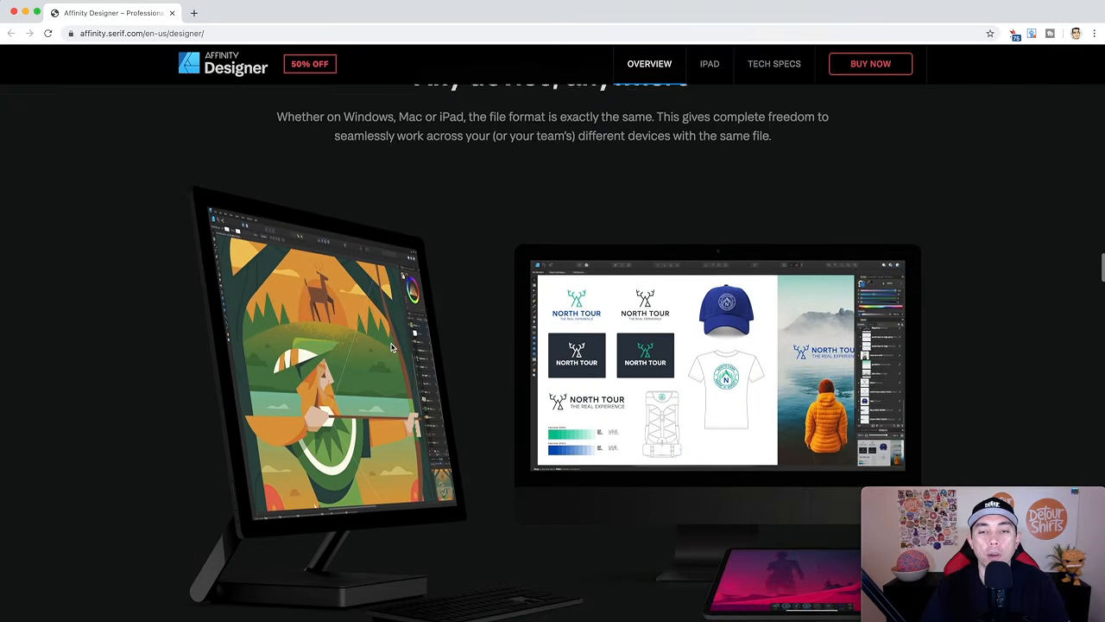
{"action": "scroll", "coordinate": [390, 347], "scroll_direction": "down", "scroll_amount": 2}
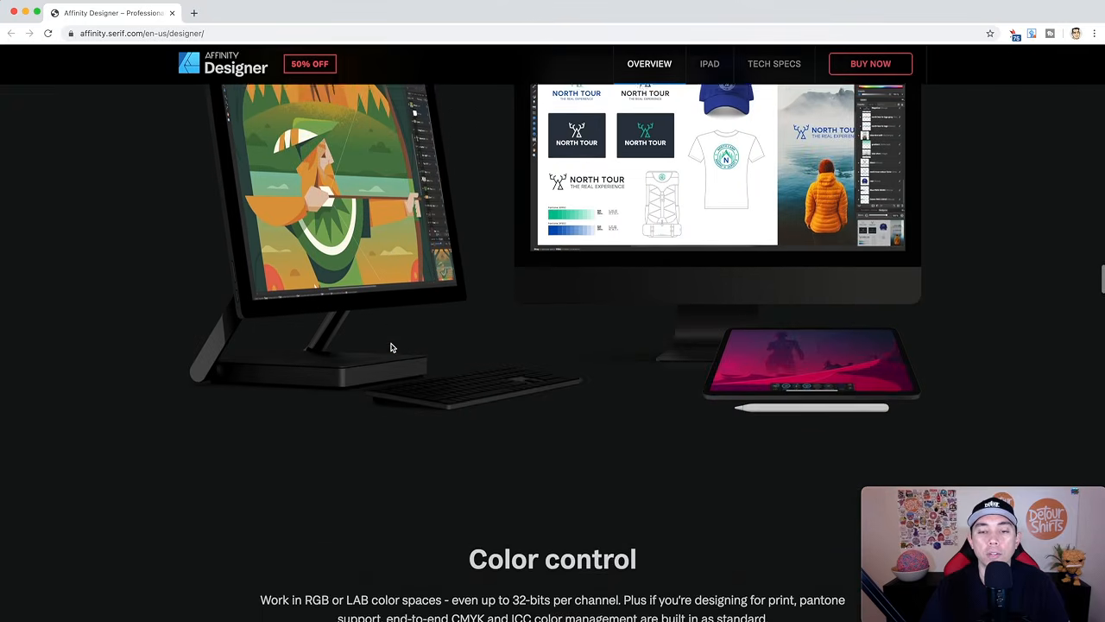
{"action": "scroll", "coordinate": [656, 346], "scroll_direction": "up", "scroll_amount": 3}
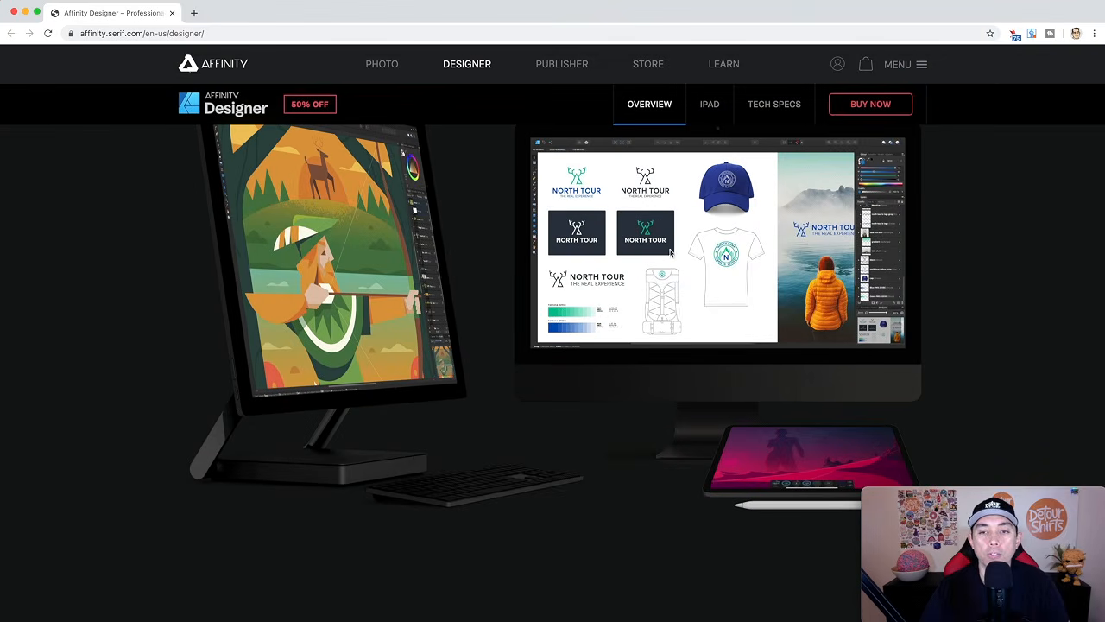
{"action": "scroll", "coordinate": [510, 291], "scroll_direction": "down", "scroll_amount": 6}
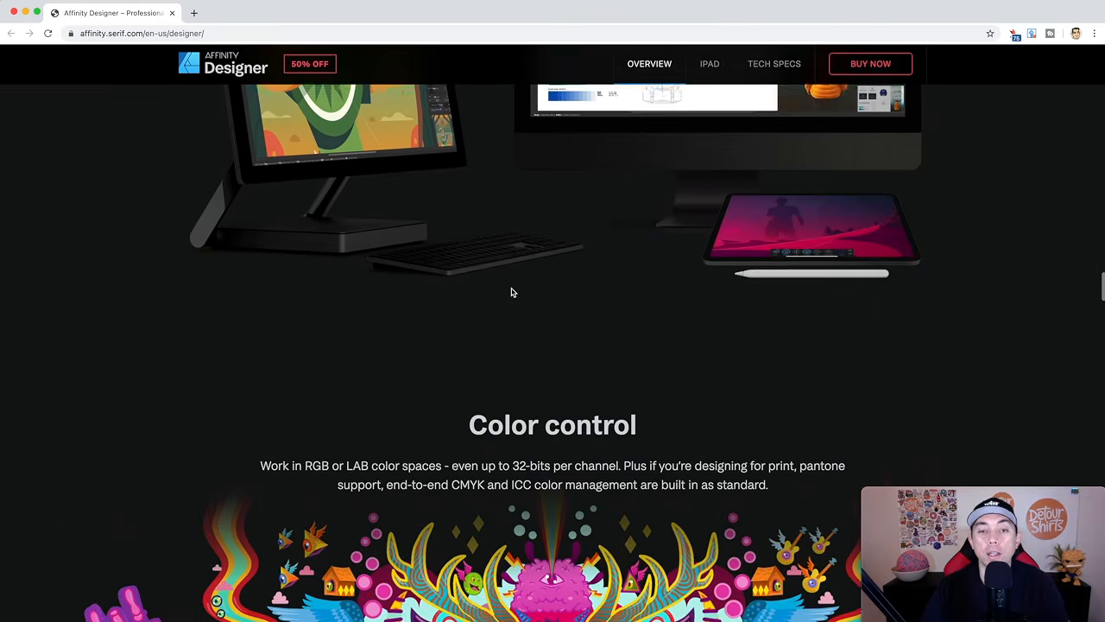
{"action": "scroll", "coordinate": [510, 291], "scroll_direction": "down", "scroll_amount": 10}
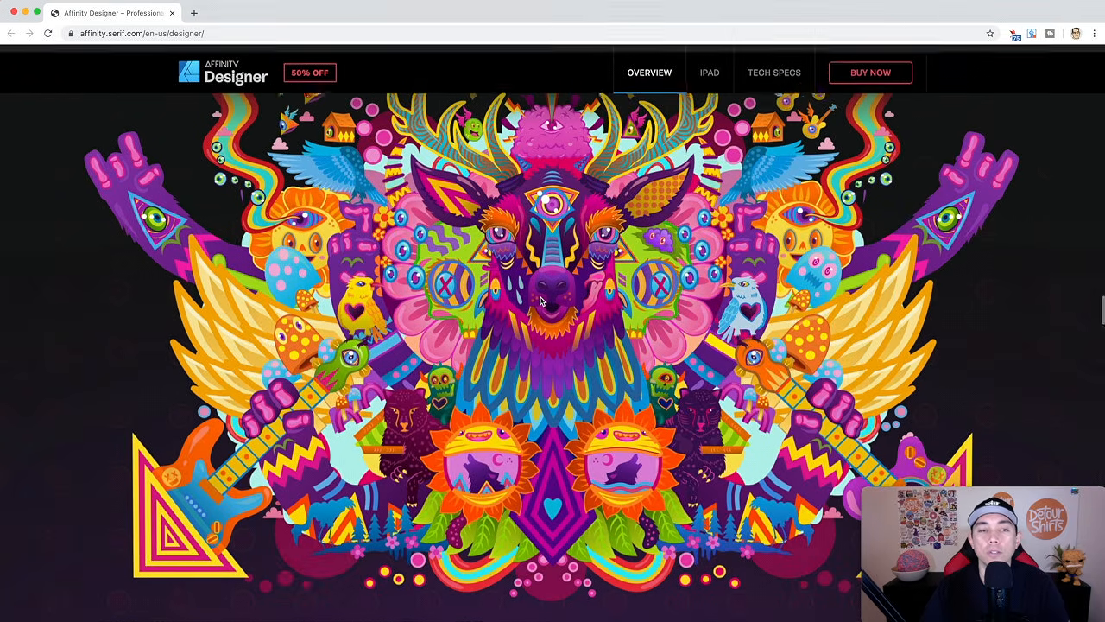
Review the sections on unlimited artboards, linked symbols, live pixel preview and supported output file formats
{"action": "scroll", "coordinate": [542, 300], "scroll_direction": "down", "scroll_amount": 20}
{"action": "scroll", "coordinate": [541, 300], "scroll_direction": "down", "scroll_amount": 20}
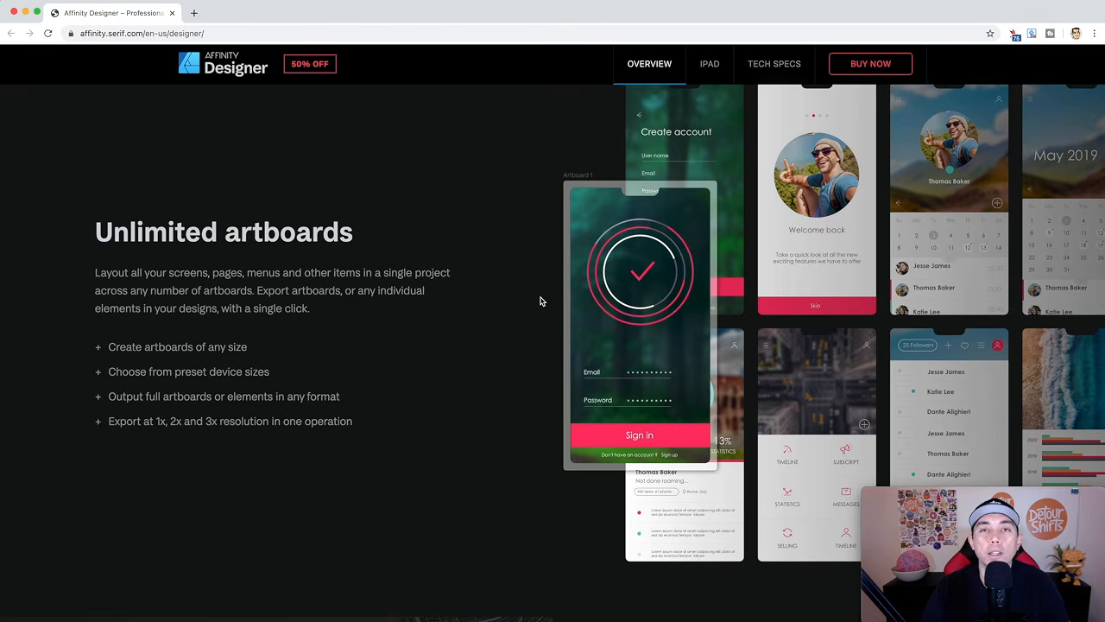
{"action": "scroll", "coordinate": [541, 301], "scroll_direction": "down", "scroll_amount": 14}
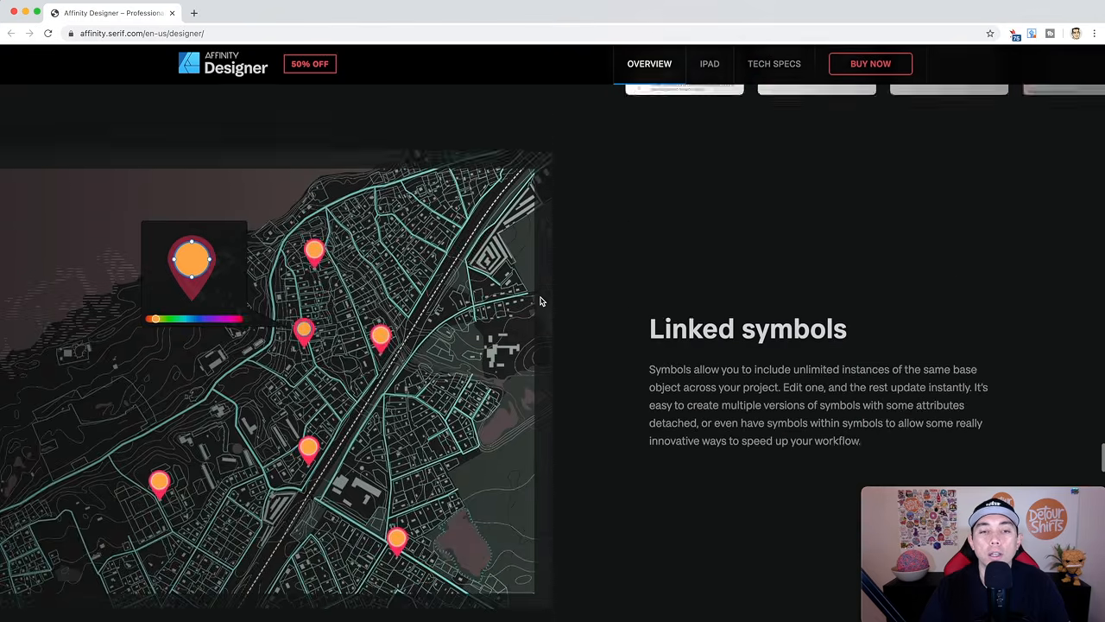
{"action": "scroll", "coordinate": [541, 300], "scroll_direction": "down", "scroll_amount": 9}
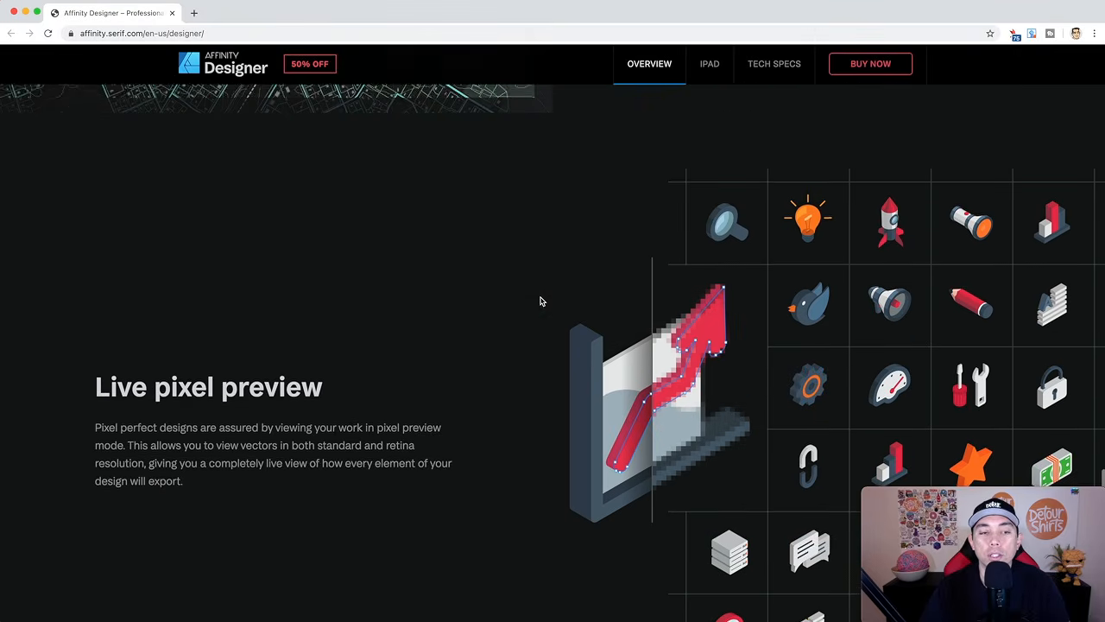
{"action": "scroll", "coordinate": [474, 319], "scroll_direction": "down", "scroll_amount": 12}
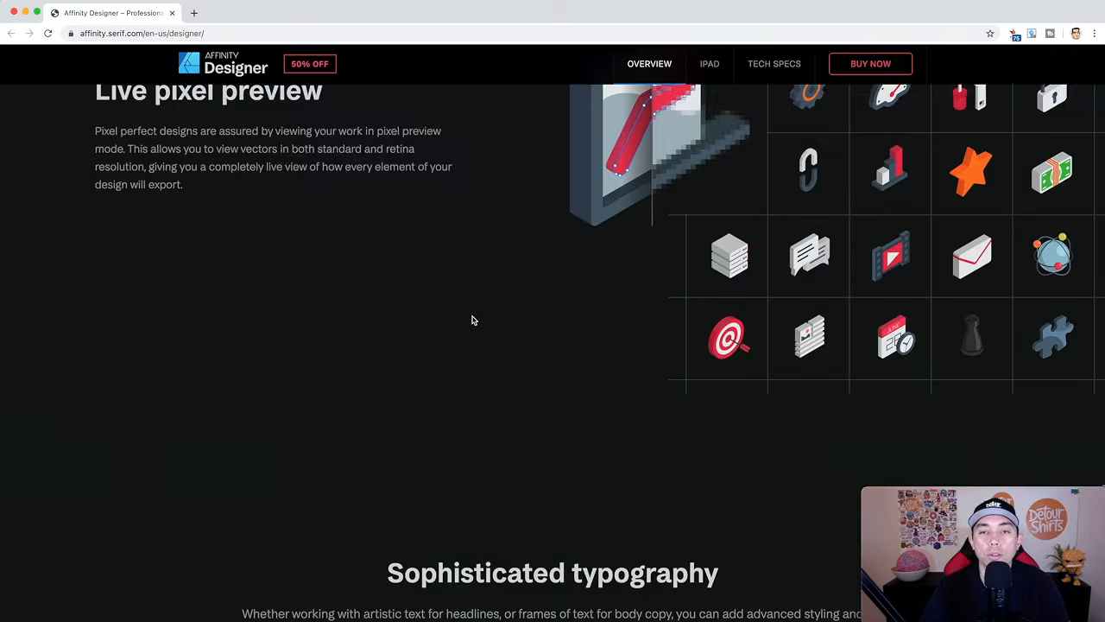
{"action": "scroll", "coordinate": [474, 319], "scroll_direction": "down", "scroll_amount": 20}
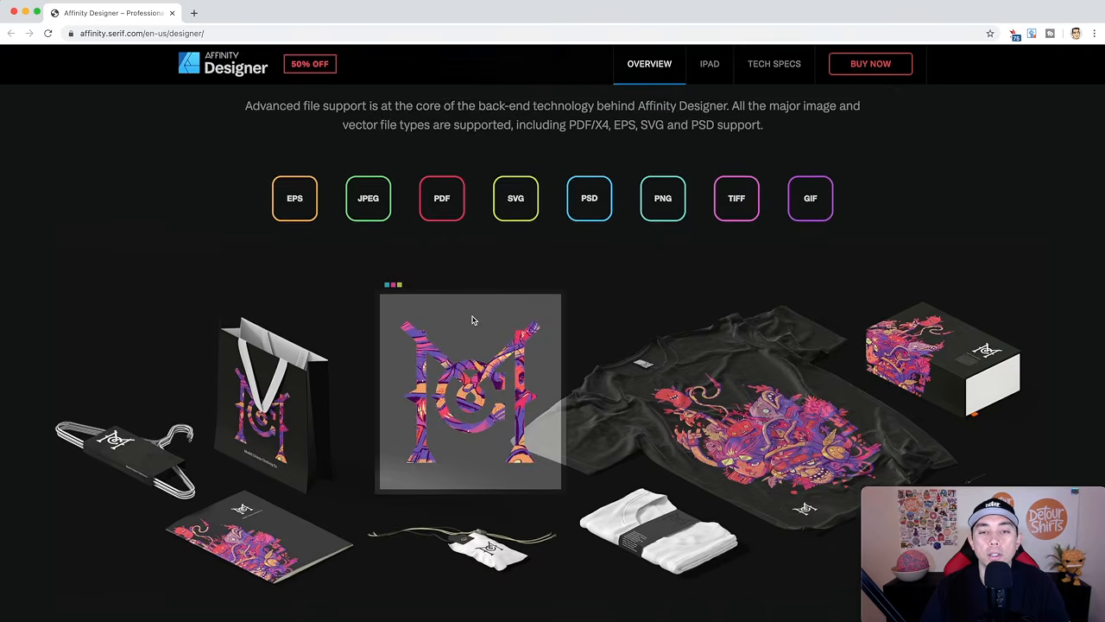
{"action": "scroll", "coordinate": [472, 320], "scroll_direction": "down", "scroll_amount": 10}
{"action": "scroll", "coordinate": [472, 319], "scroll_direction": "up", "scroll_amount": 13}
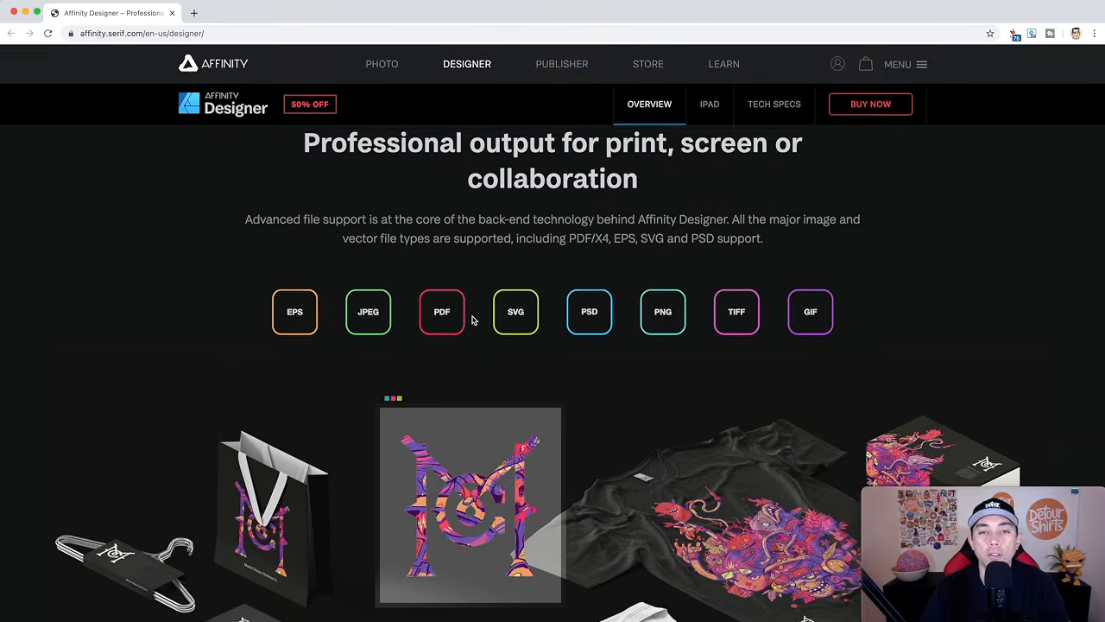
Check the Affinity Designer purchase options for Mac, Windows and iPad and the no-subscription offer
{"action": "scroll", "coordinate": [472, 319], "scroll_direction": "down", "scroll_amount": 8}
{"action": "scroll", "coordinate": [472, 320], "scroll_direction": "down", "scroll_amount": 14}
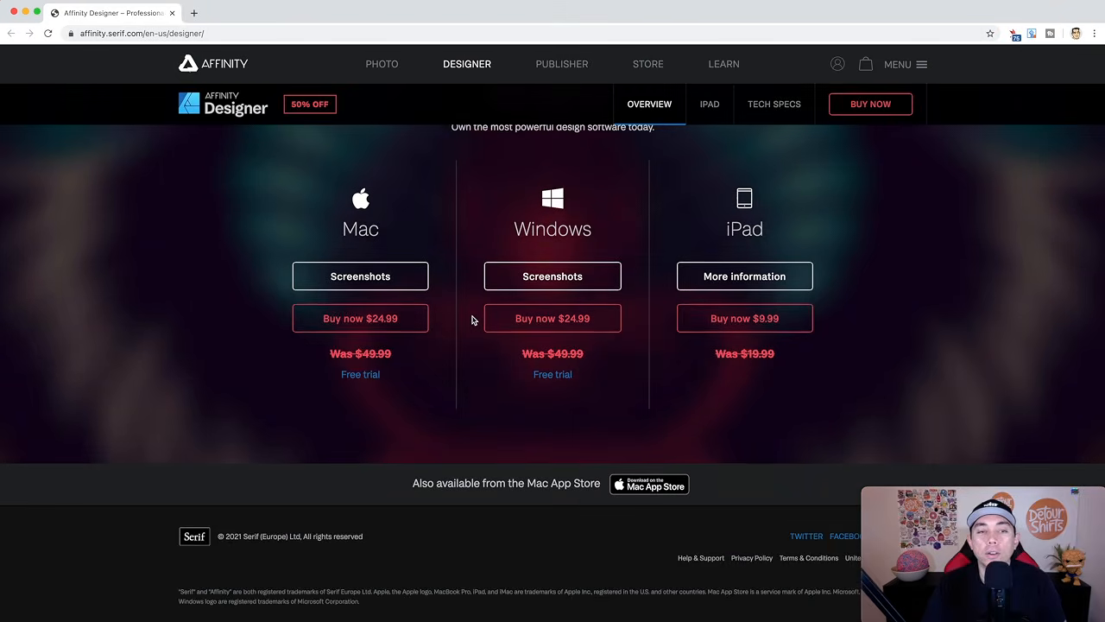
{"action": "scroll", "coordinate": [473, 319], "scroll_direction": "up", "scroll_amount": 2}
{"action": "scroll", "coordinate": [472, 320], "scroll_direction": "up", "scroll_amount": 1}
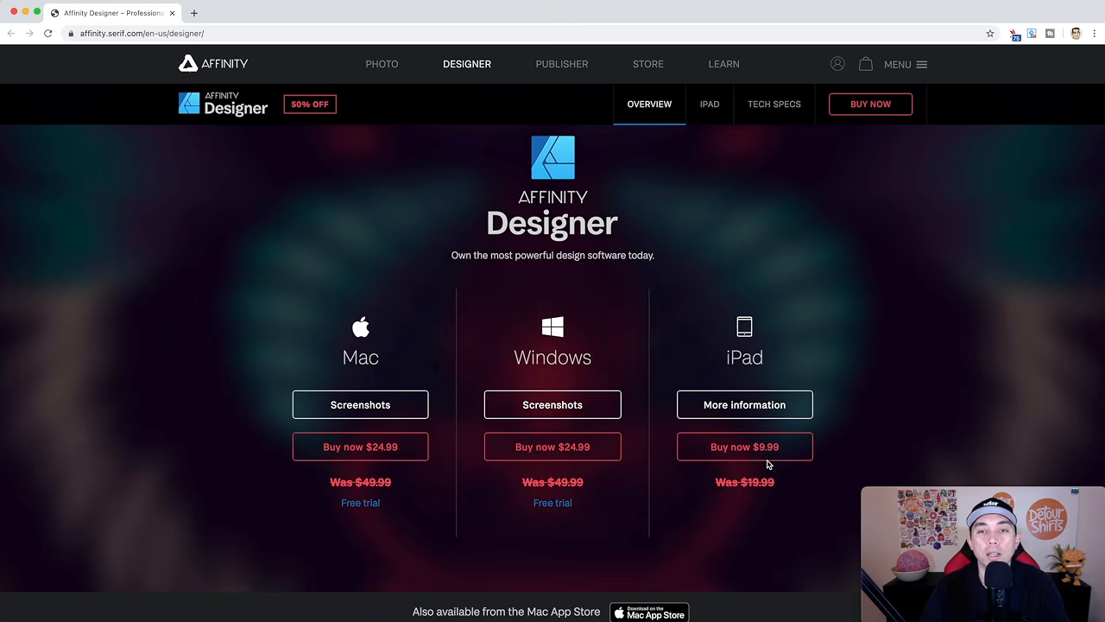
{"action": "scroll", "coordinate": [786, 303], "scroll_direction": "down", "scroll_amount": 3}
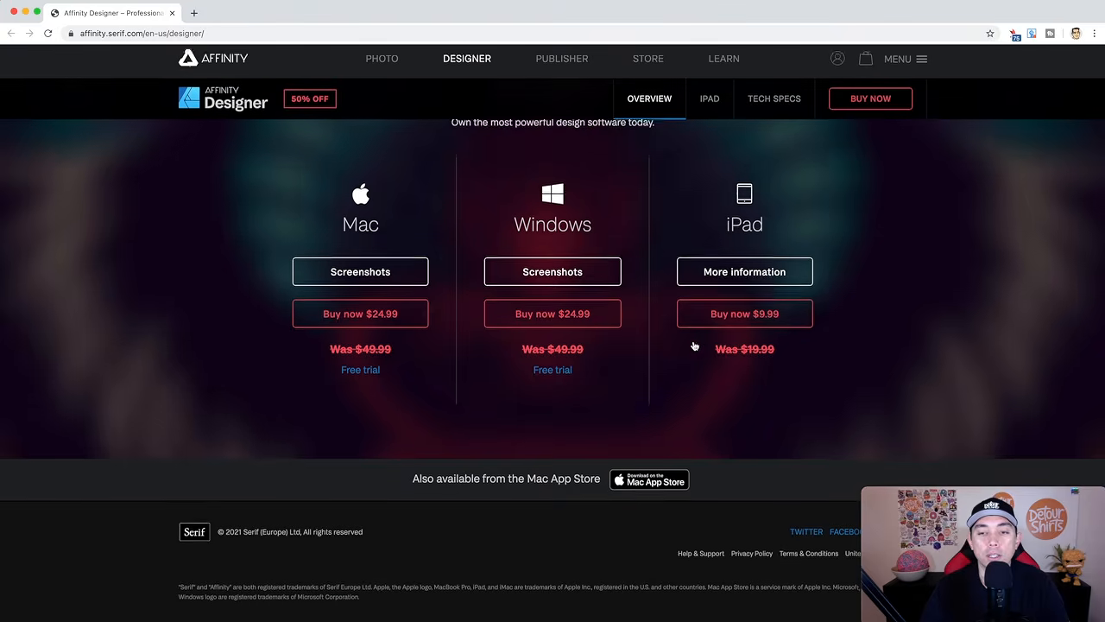
{"action": "scroll", "coordinate": [635, 343], "scroll_direction": "up", "scroll_amount": 5}
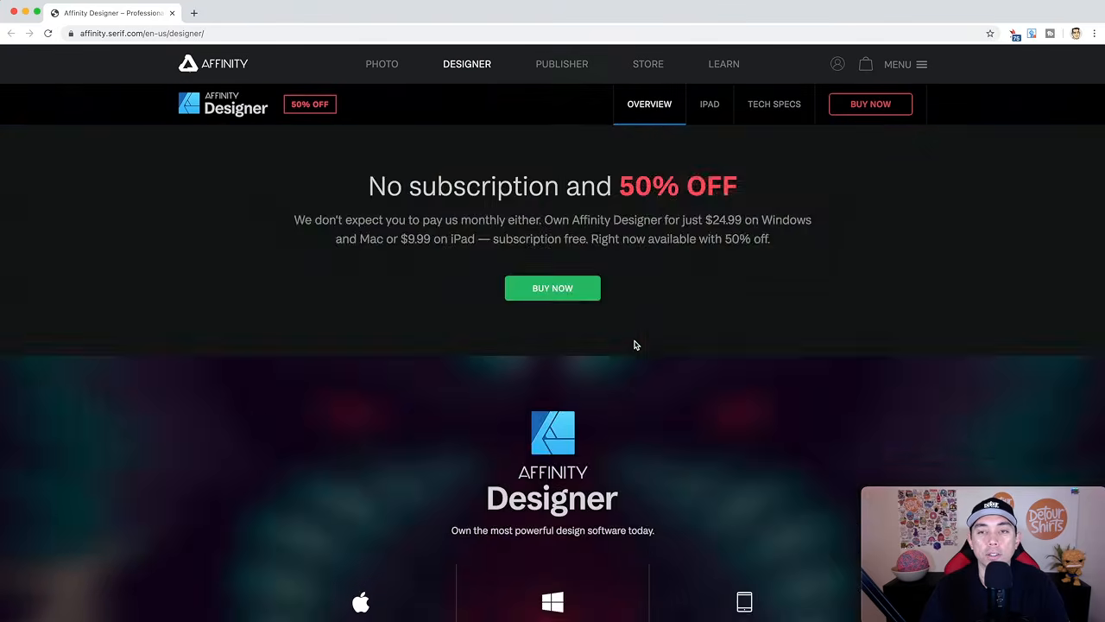
{"action": "scroll", "coordinate": [634, 345], "scroll_direction": "up", "scroll_amount": 10}
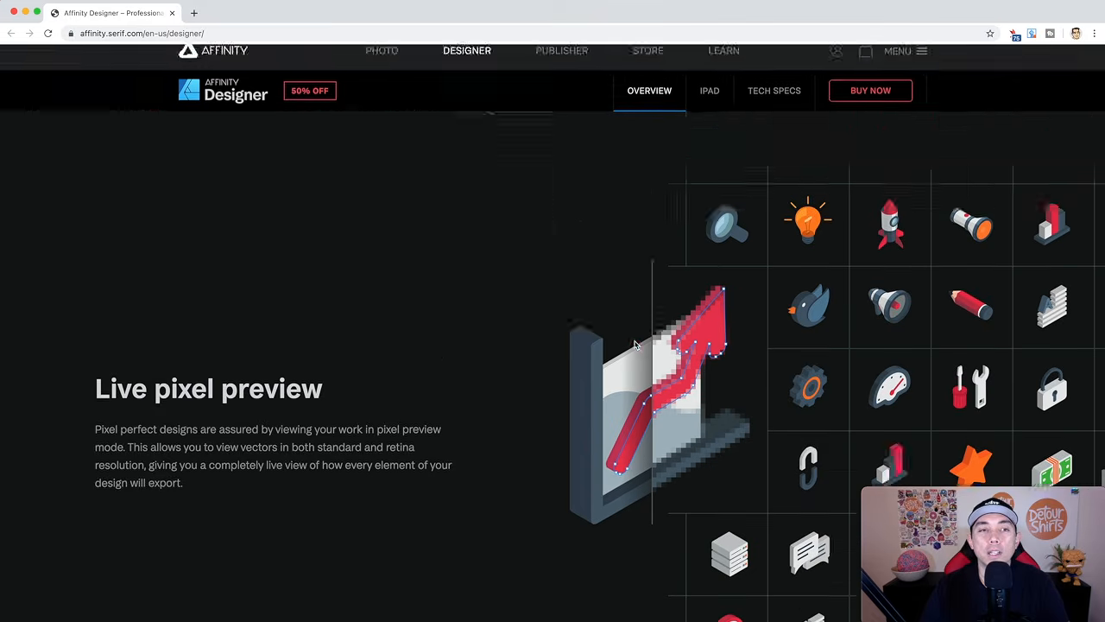
{"action": "scroll", "coordinate": [634, 345], "scroll_direction": "up", "scroll_amount": 6}
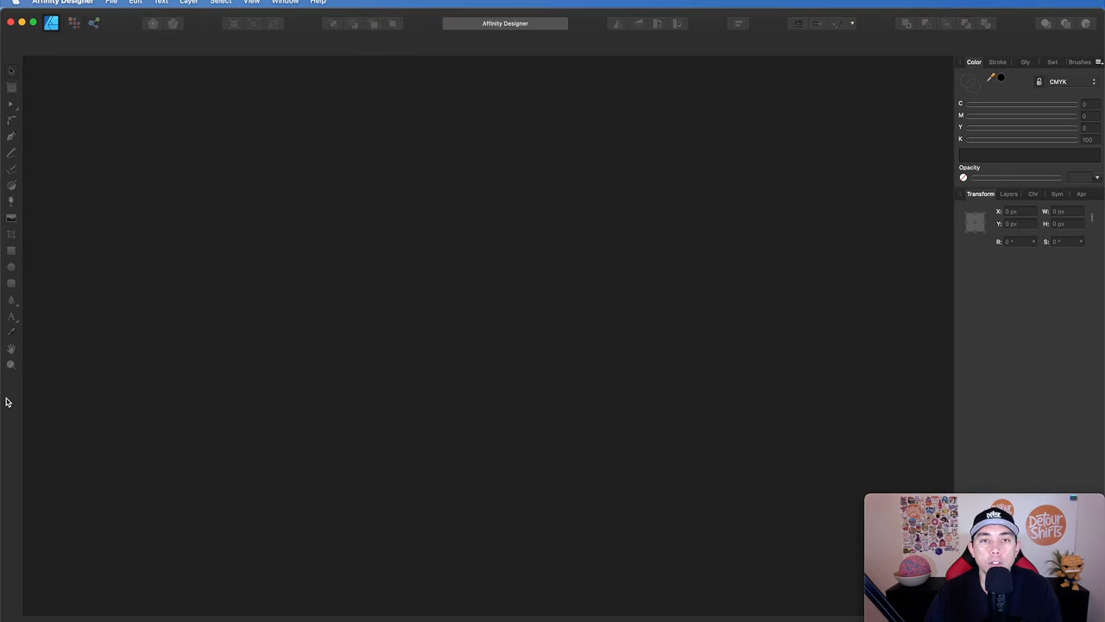
Start a new document in Affinity Designer and reposition the setup window so all its settings are in view
{"action": "left_click", "coordinate": [111, 3]}
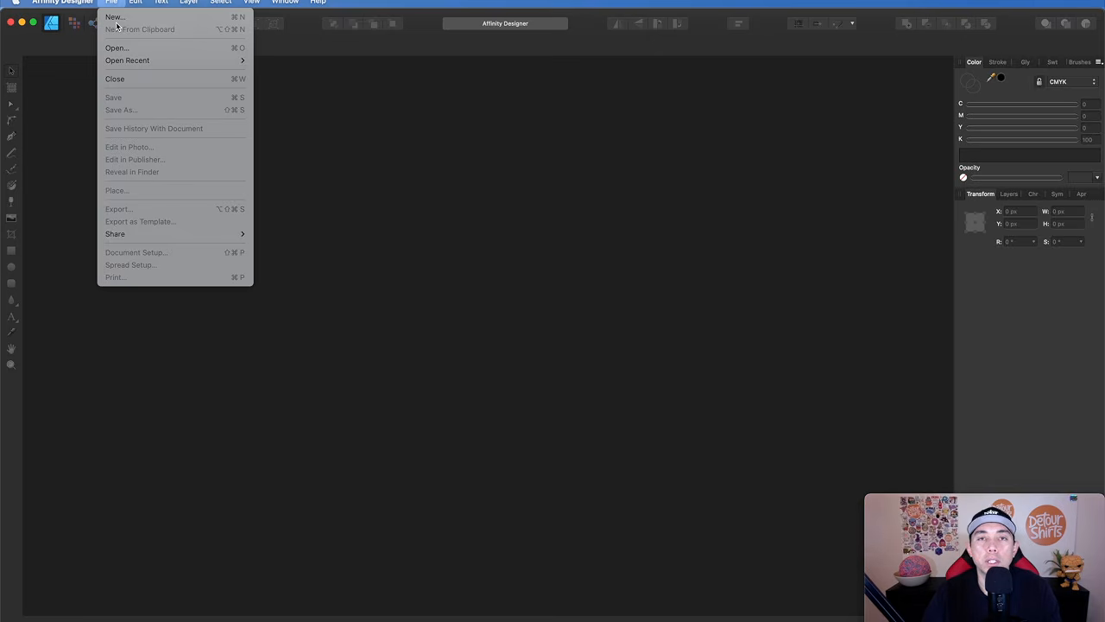
{"action": "left_click", "coordinate": [201, 19]}
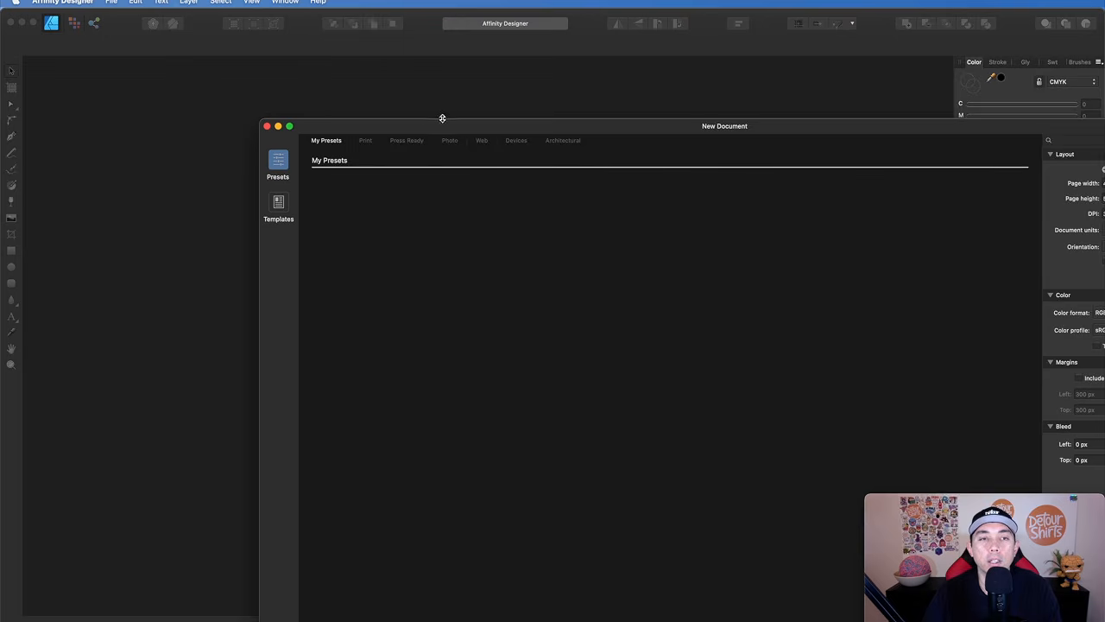
{"action": "left_click_drag", "start_coordinate": [462, 129], "coordinate": [277, 20]}
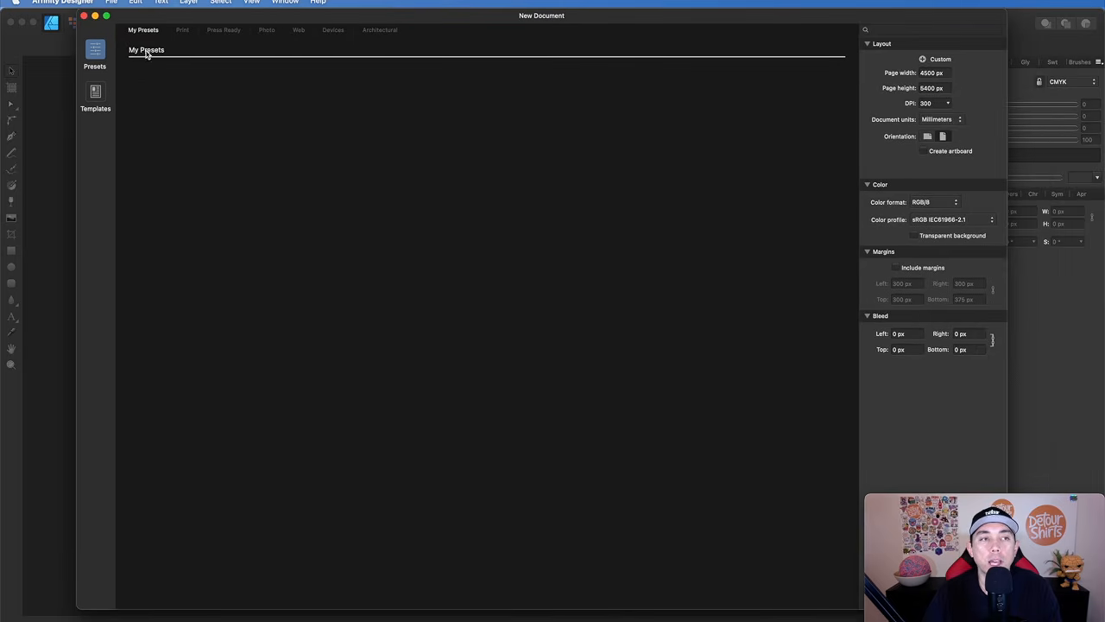
Browse the new-document presets in the Print, Press Ready, Photo, Web, Devices and Architectural categories
{"action": "left_click", "coordinate": [182, 31]}
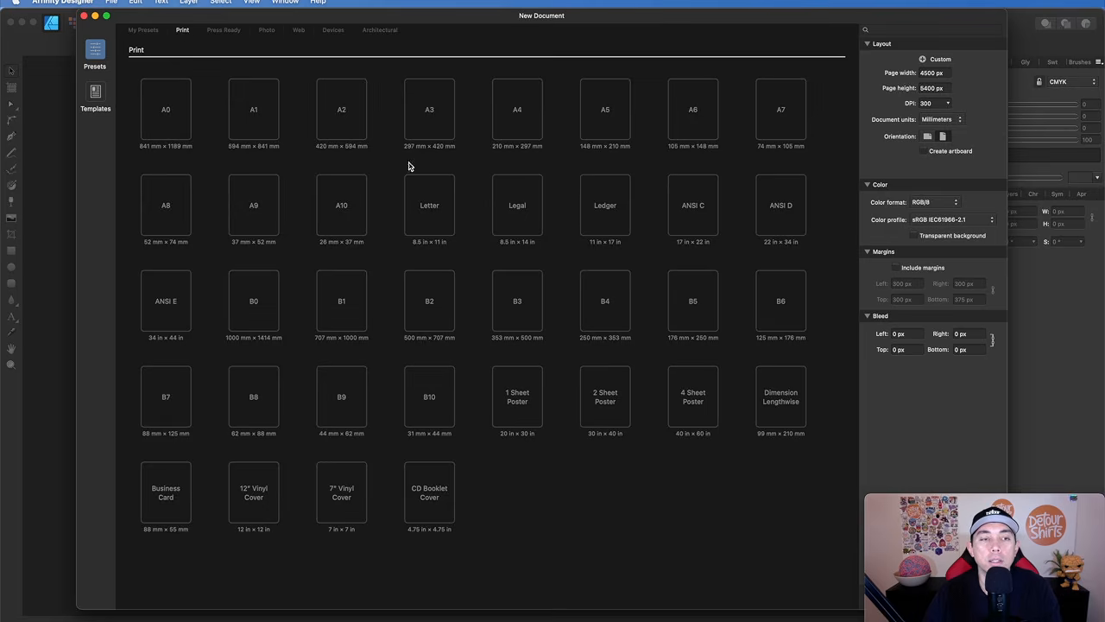
{"action": "left_click", "coordinate": [226, 32]}
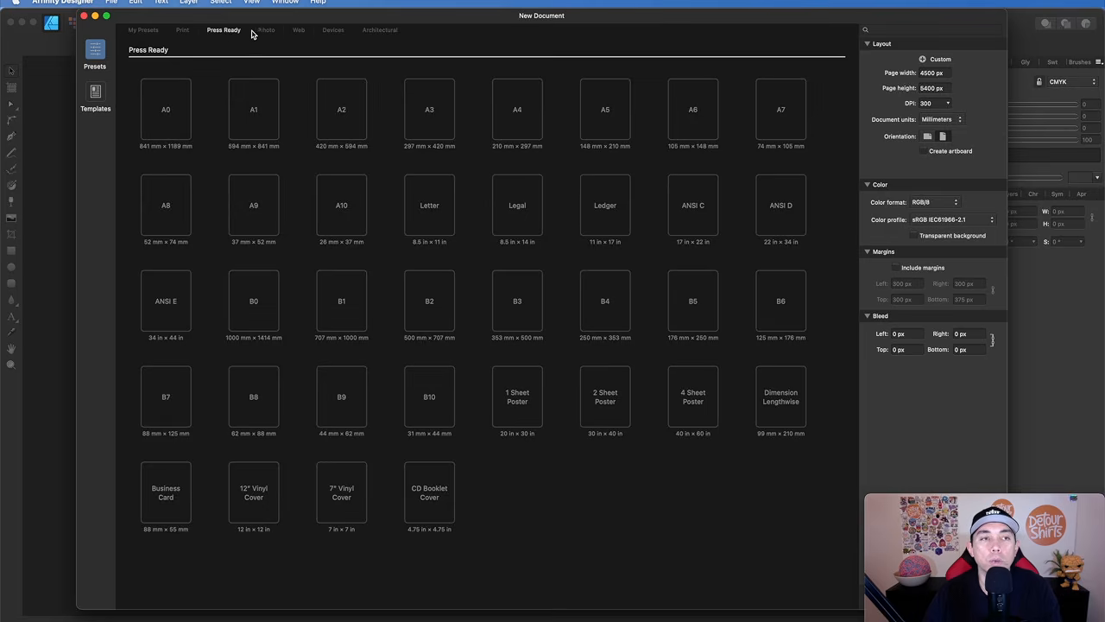
{"action": "left_click", "coordinate": [267, 31]}
{"action": "left_click", "coordinate": [299, 32]}
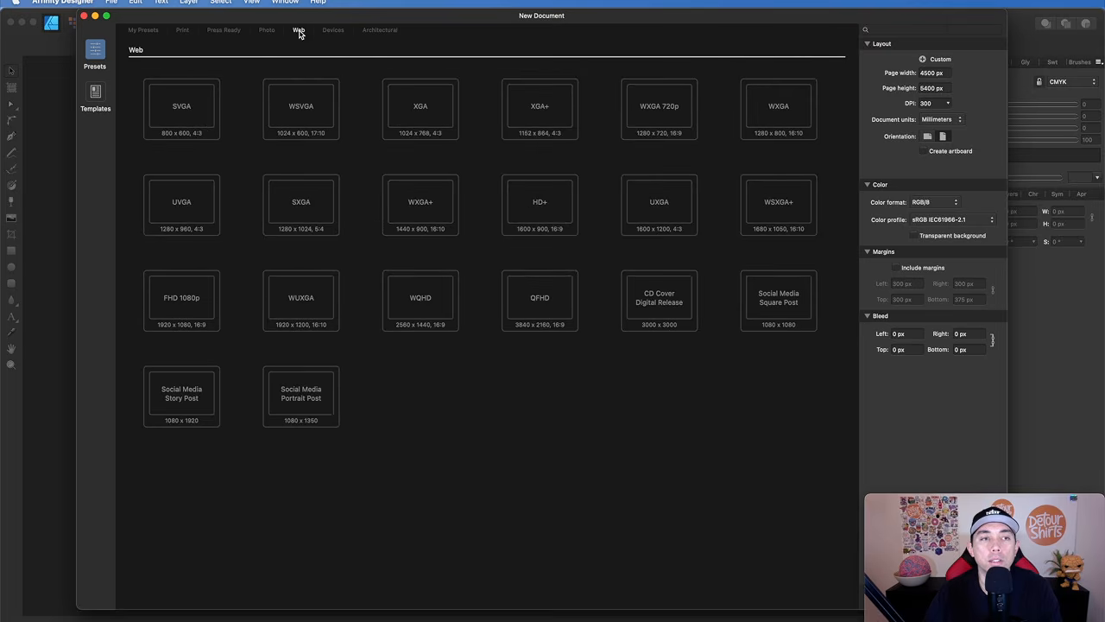
{"action": "left_click", "coordinate": [345, 32]}
{"action": "left_click", "coordinate": [387, 31]}
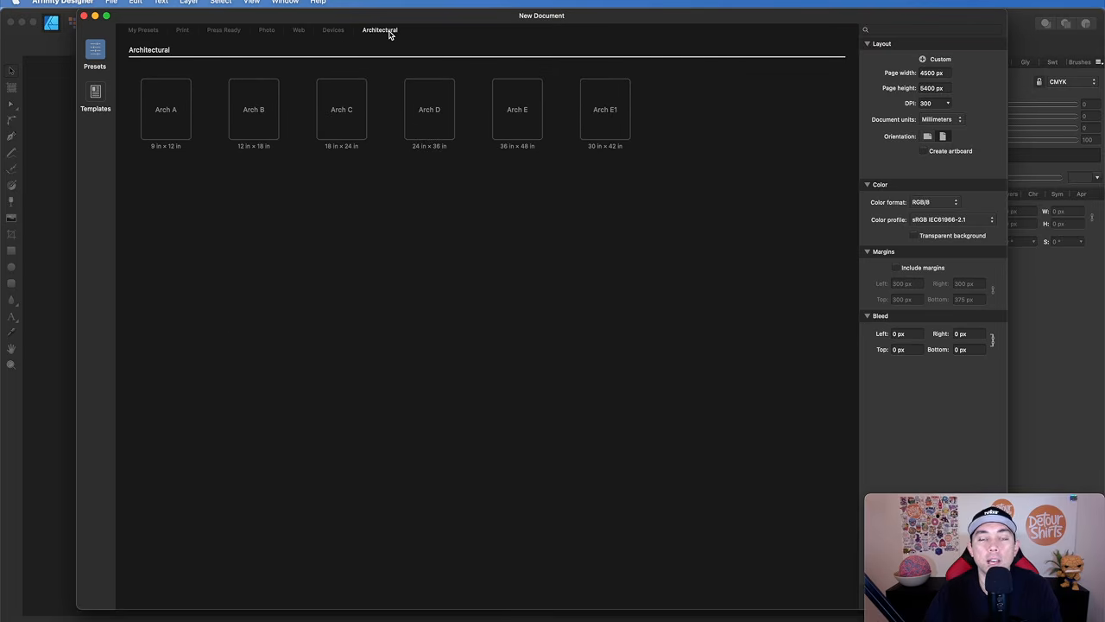
Set the document units to Pixels and create the 4500 × 5400 px document at 300 DPI
{"action": "left_click", "coordinate": [145, 32]}
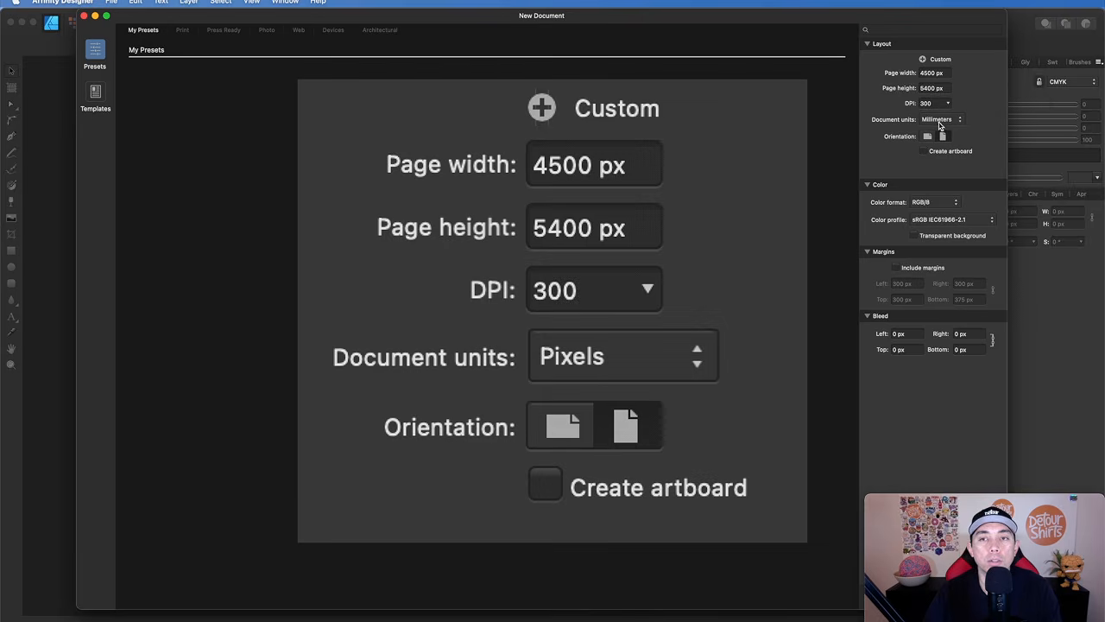
{"action": "left_click", "coordinate": [946, 121]}
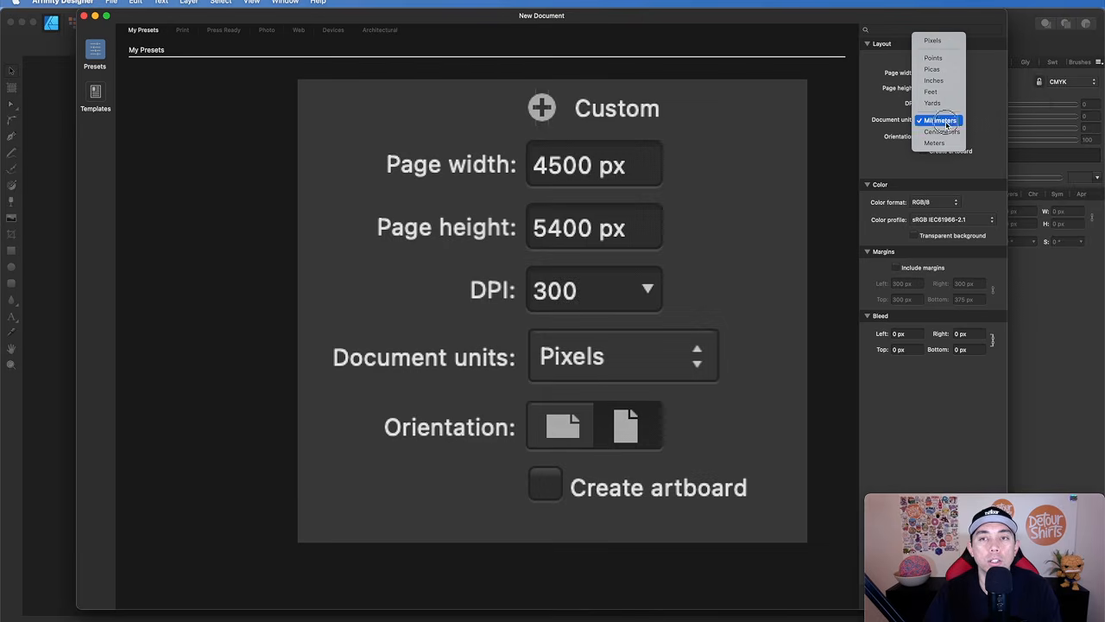
{"action": "left_click", "coordinate": [930, 41]}
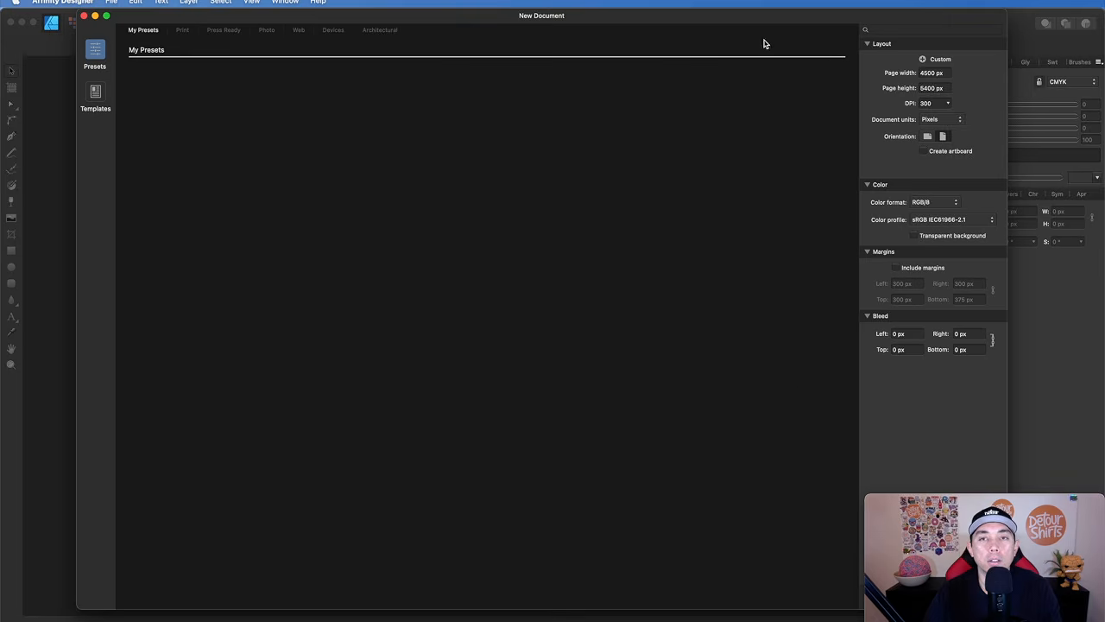
{"action": "left_click_drag", "start_coordinate": [782, 19], "coordinate": [577, 27]}
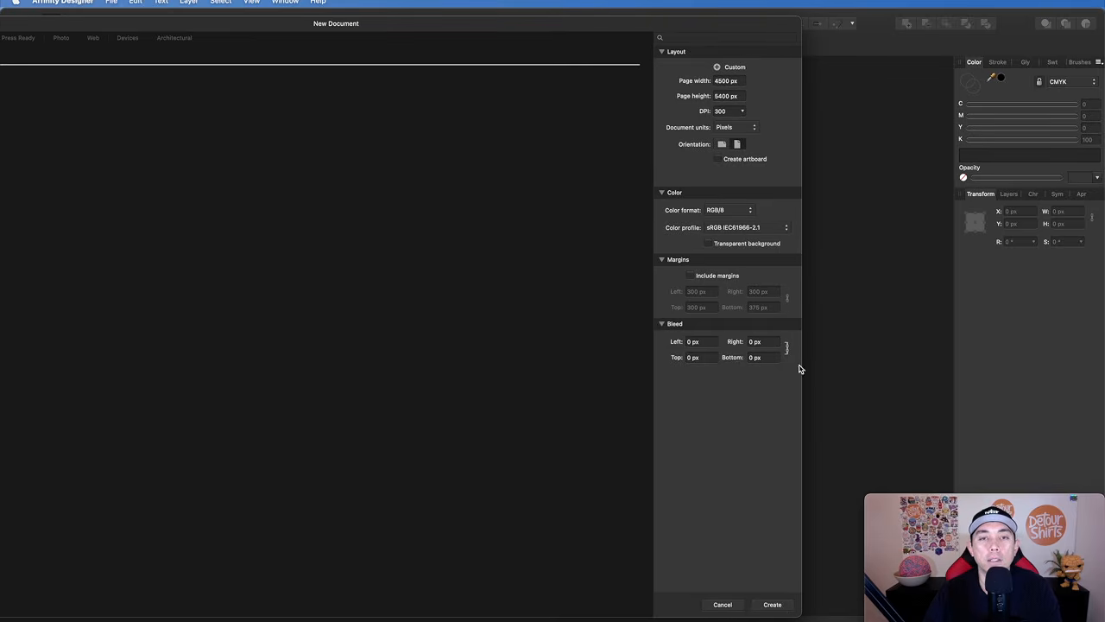
{"action": "left_click", "coordinate": [778, 608]}
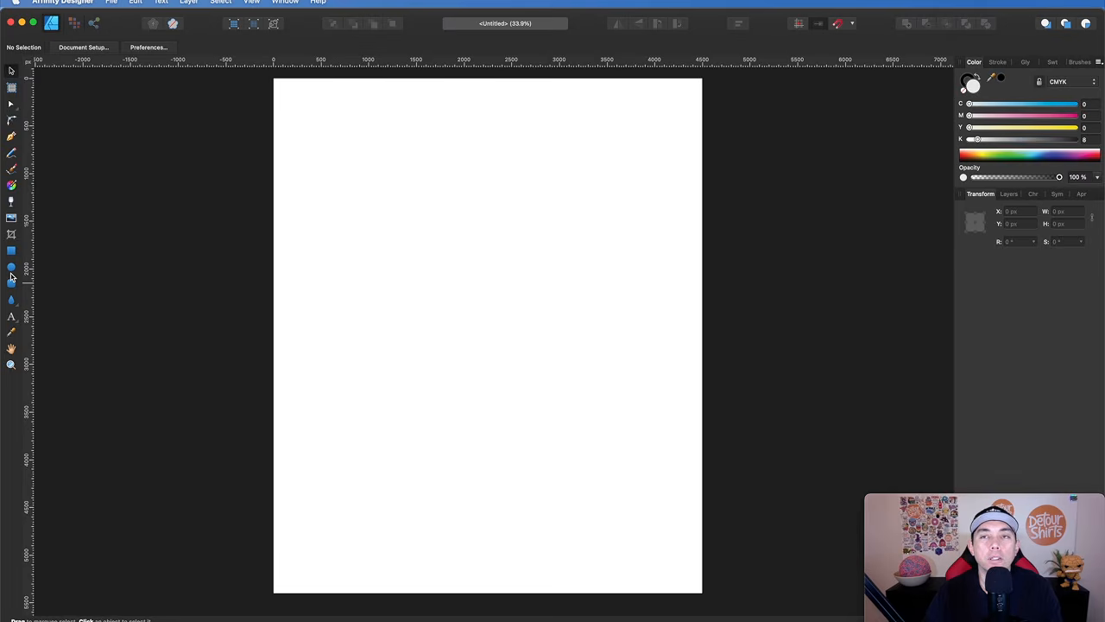
Draw a rectangle about 1535 × 1122 px on the page and shift it toward the page's upper left with the Move tool
{"action": "left_click", "coordinate": [13, 71]}
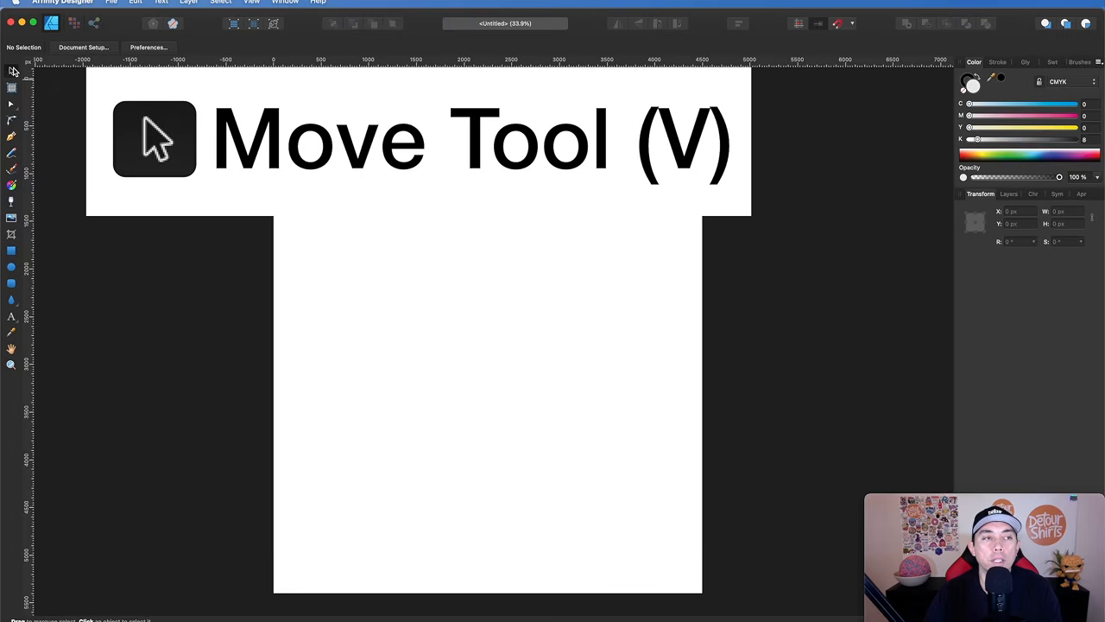
{"action": "left_click", "coordinate": [11, 250]}
{"action": "left_click_drag", "start_coordinate": [394, 234], "coordinate": [541, 340]}
{"action": "left_click", "coordinate": [11, 74]}
{"action": "left_click_drag", "start_coordinate": [456, 271], "coordinate": [409, 207]}
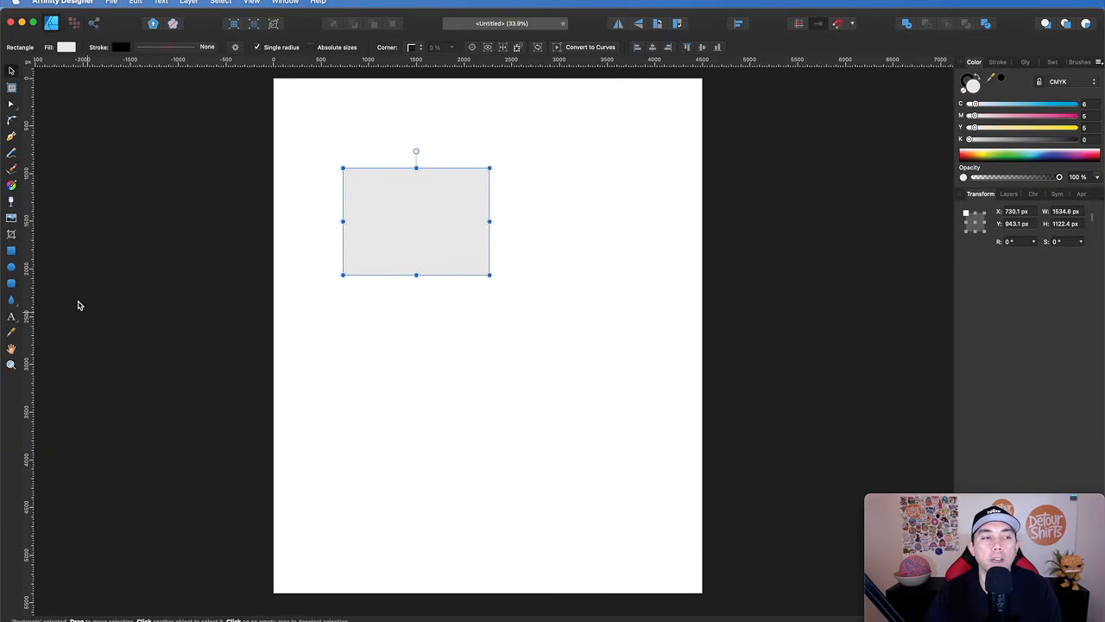
Draw an ellipse about 1914 × 1980 px and rearrange the shapes so the ellipse sits above the rectangle
{"action": "left_click", "coordinate": [11, 267]}
{"action": "left_click_drag", "start_coordinate": [414, 252], "coordinate": [595, 439]}
{"action": "left_click", "coordinate": [11, 71]}
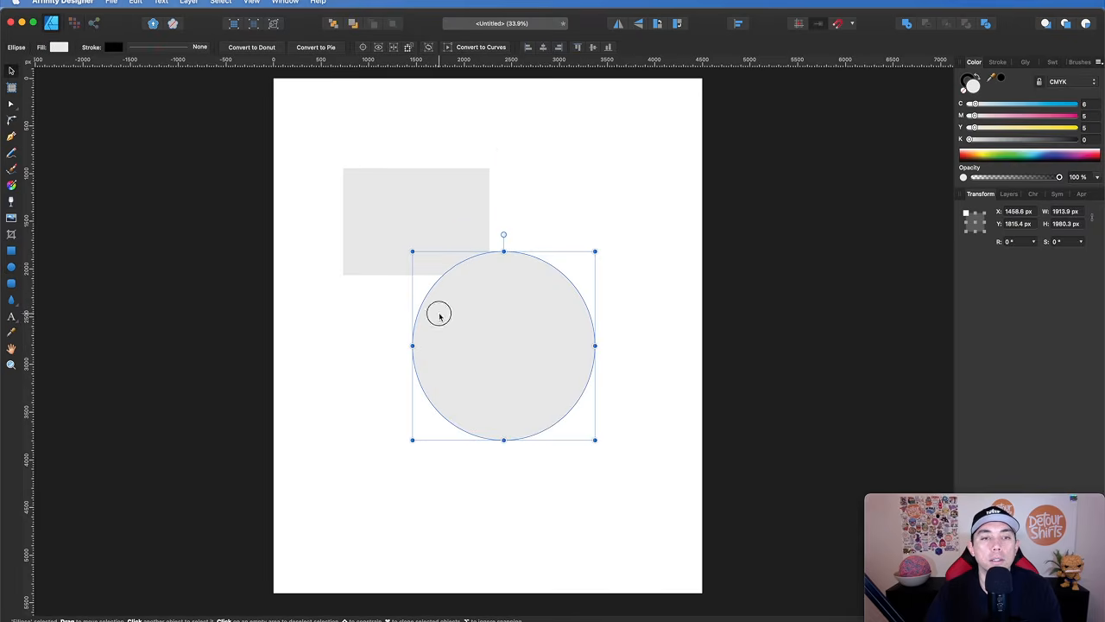
{"action": "left_click_drag", "start_coordinate": [438, 315], "coordinate": [525, 208]}
{"action": "left_click_drag", "start_coordinate": [394, 212], "coordinate": [389, 420]}
{"action": "left_click_drag", "start_coordinate": [553, 251], "coordinate": [405, 226]}
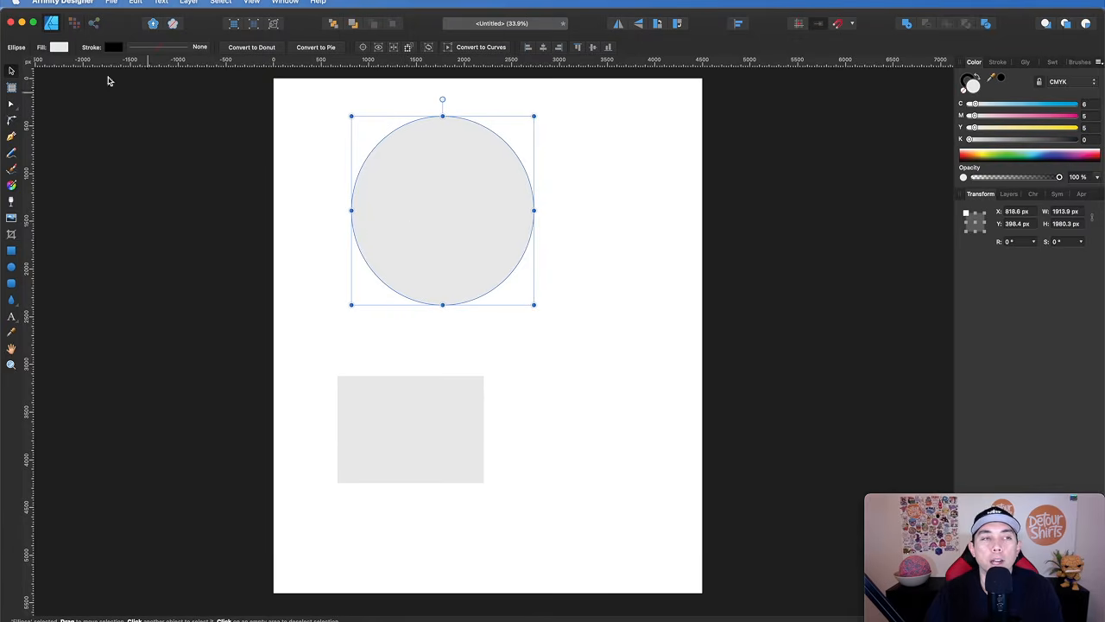
Delete the ellipse and the rectangle from the page
{"action": "left_click_drag", "start_coordinate": [458, 187], "coordinate": [475, 299]}
{"action": "key", "text": "Delete"}
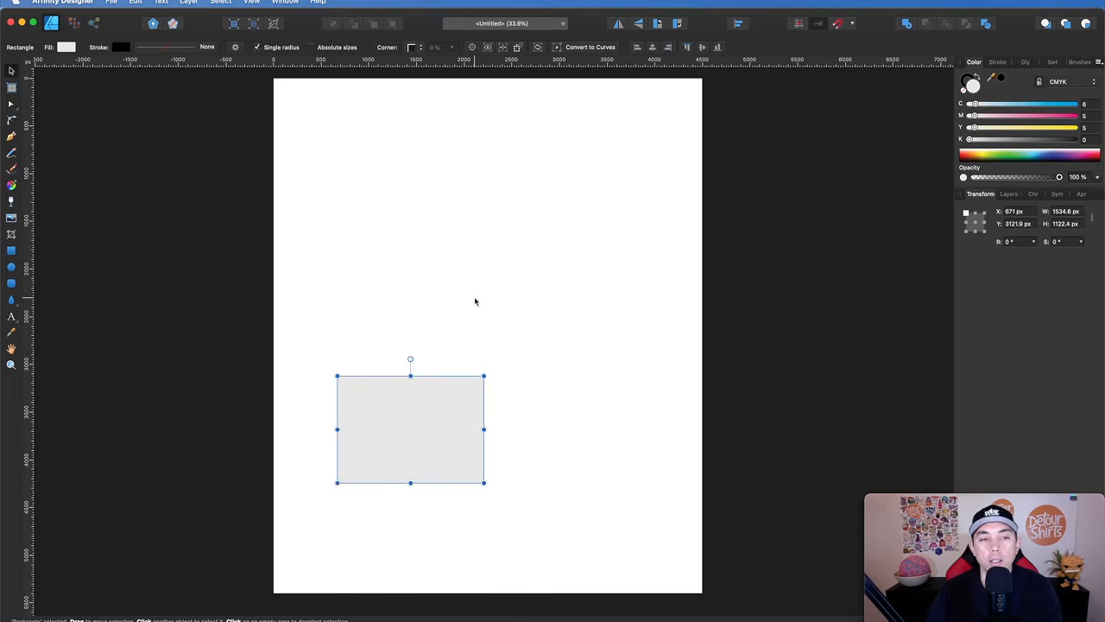
{"action": "key", "text": "Delete"}
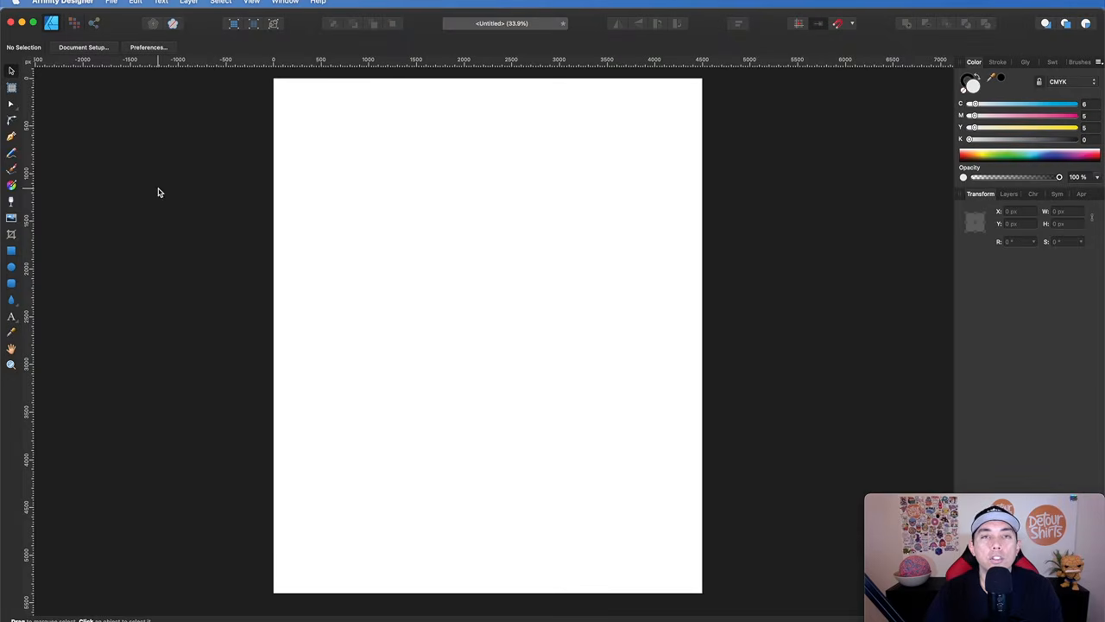
Insert an artboard using the Document size with the Artboard tool
{"action": "left_click", "coordinate": [11, 89]}
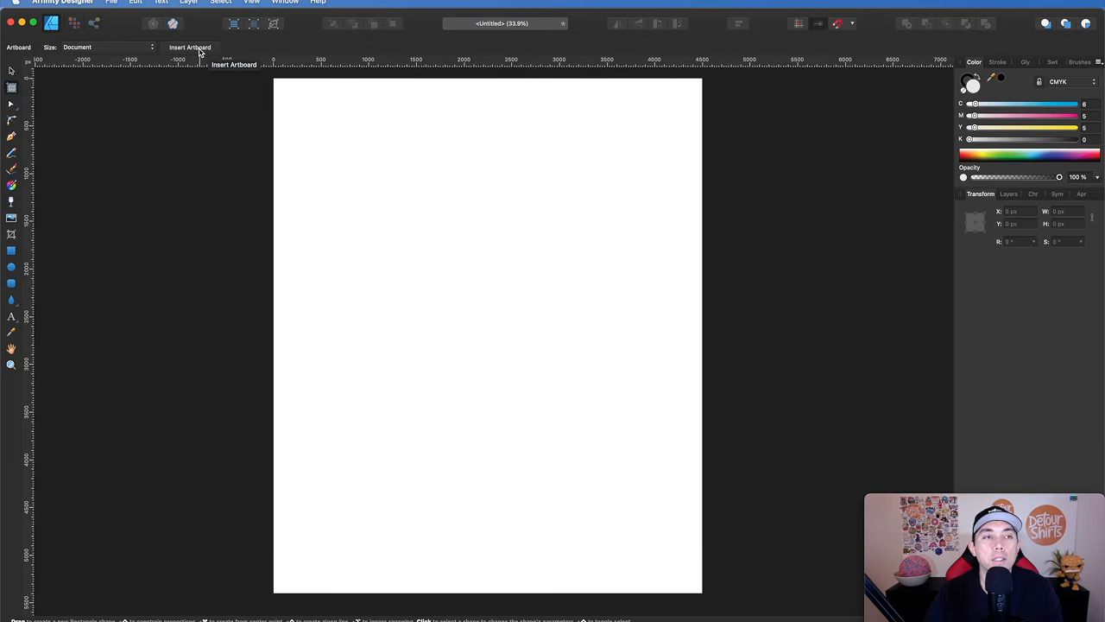
{"action": "left_click", "coordinate": [152, 47]}
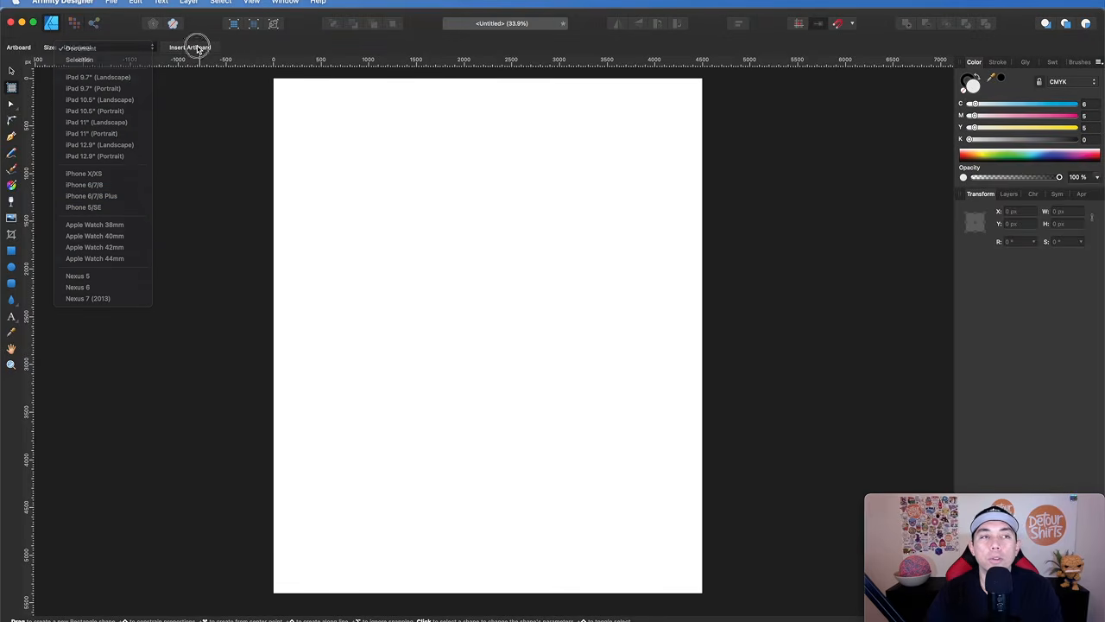
{"action": "left_click", "coordinate": [195, 48]}
{"action": "left_click", "coordinate": [194, 48]}
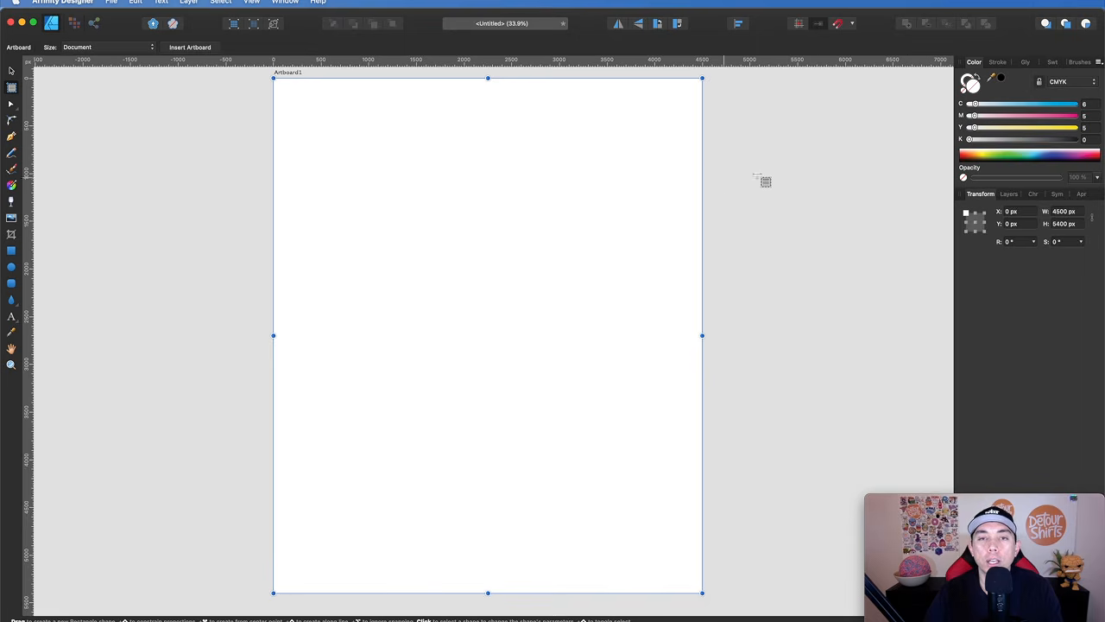
Draw a second artboard about 2937 × 3427 px in the empty canvas to the right of the first
{"action": "scroll", "coordinate": [763, 140], "scroll_direction": "right", "scroll_amount": 5}
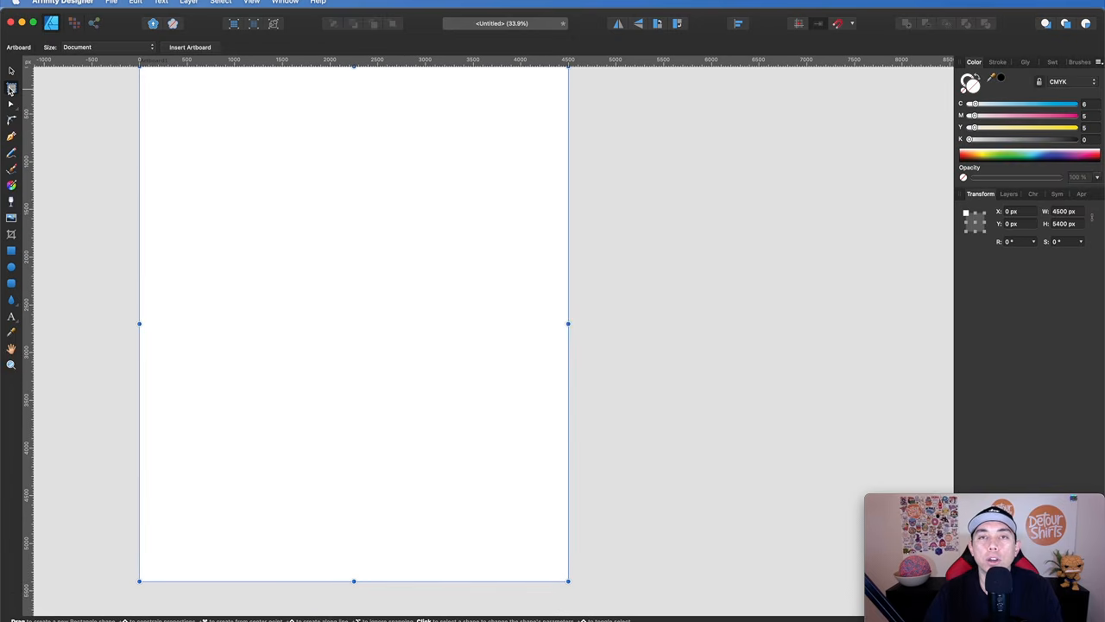
{"action": "left_click_drag", "start_coordinate": [602, 93], "coordinate": [880, 419]}
{"action": "scroll", "coordinate": [888, 427], "scroll_direction": "up", "scroll_amount": 5}
{"action": "scroll", "coordinate": [889, 427], "scroll_direction": "right", "scroll_amount": 2}
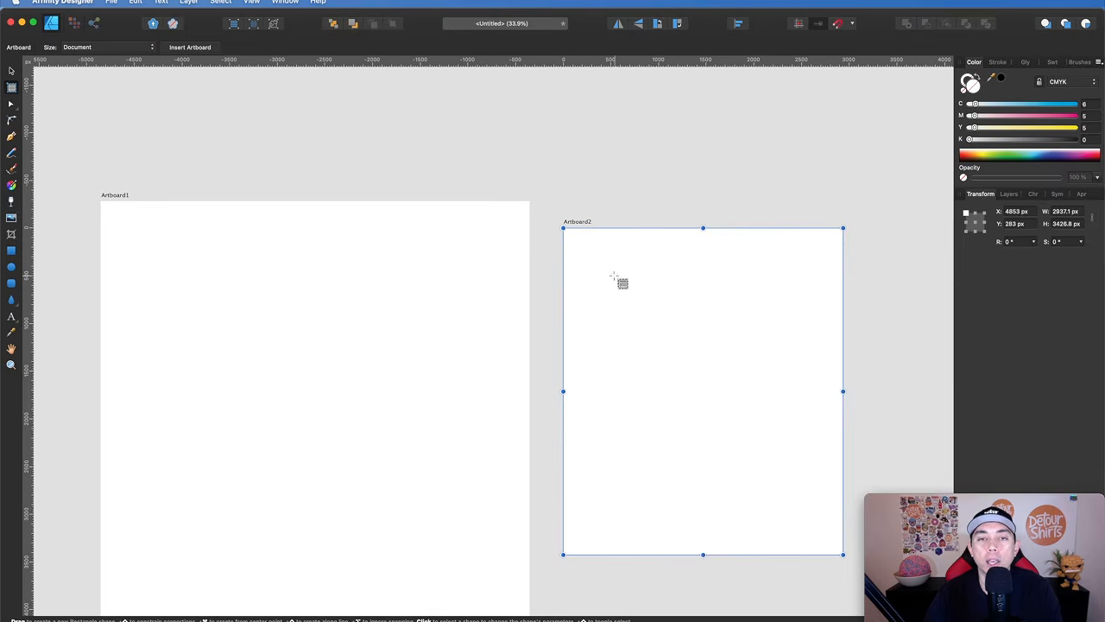
Set the second artboard's width to 4500 px and its height to 4050 px
{"action": "left_click", "coordinate": [1056, 210]}
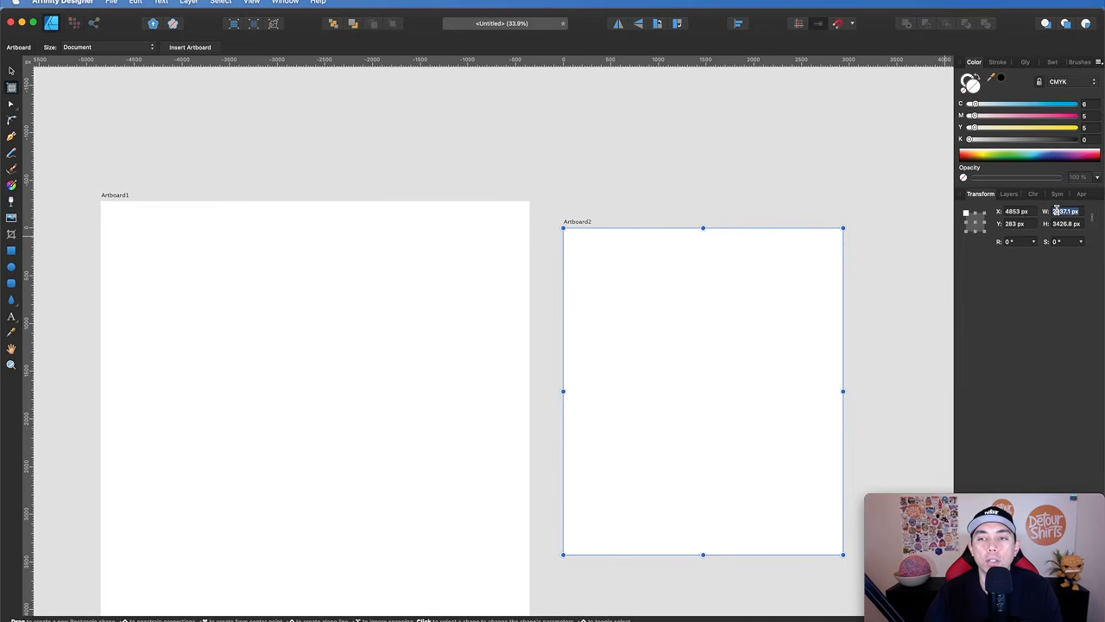
{"action": "type", "text": "4500"}
{"action": "key", "text": "Return"}
{"action": "scroll", "coordinate": [566, 164], "scroll_direction": "down", "scroll_amount": 2}
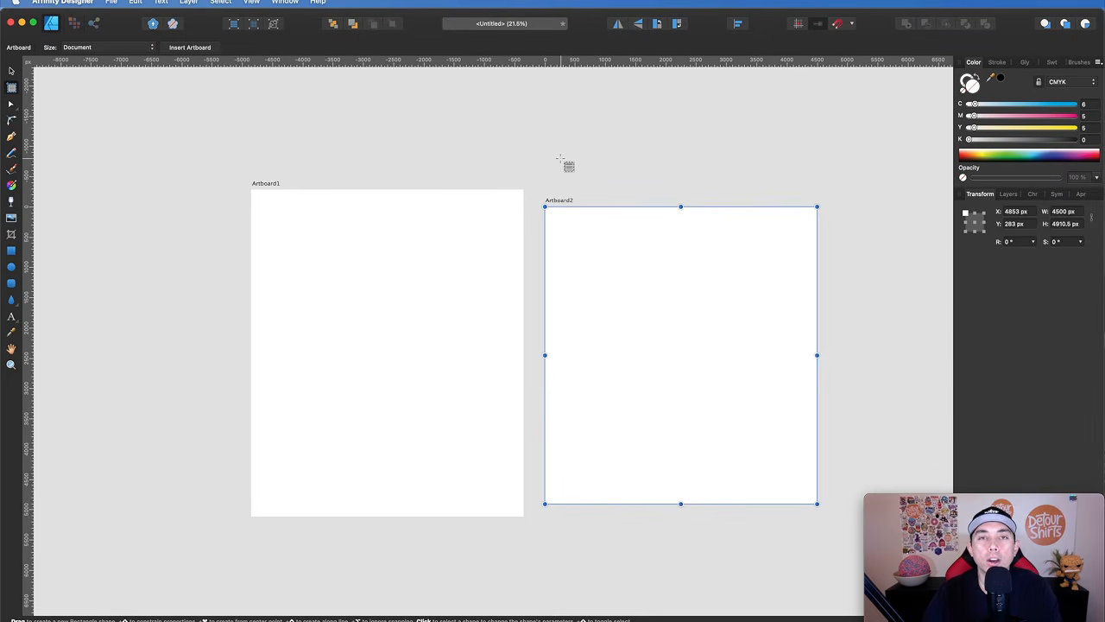
{"action": "left_click", "coordinate": [1061, 224]}
{"action": "double_click", "coordinate": [1060, 224]}
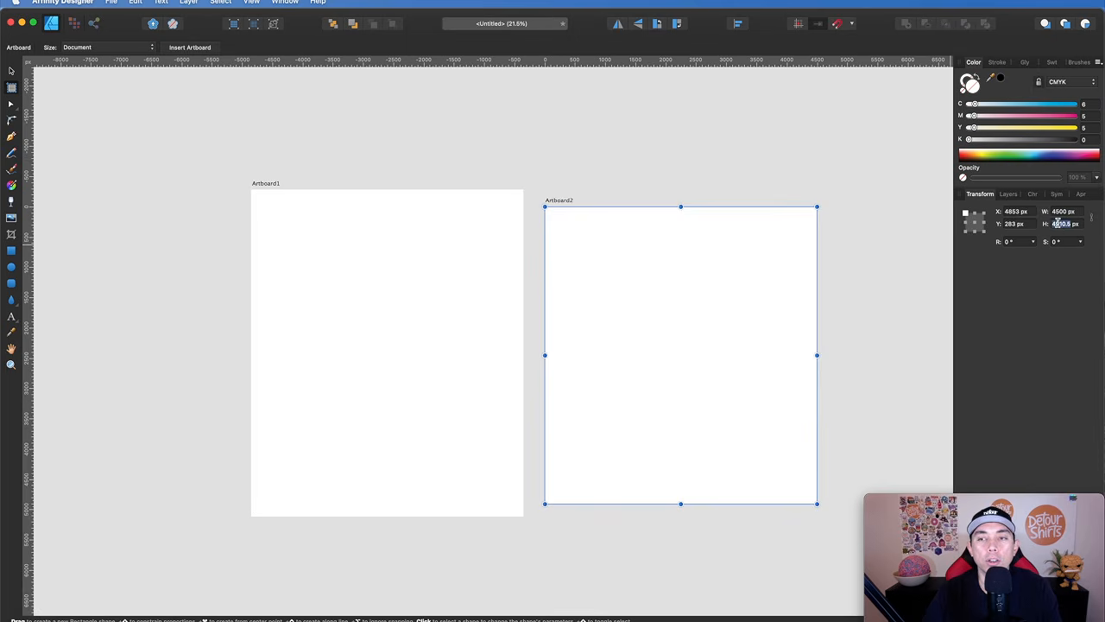
{"action": "type", "text": "4"}
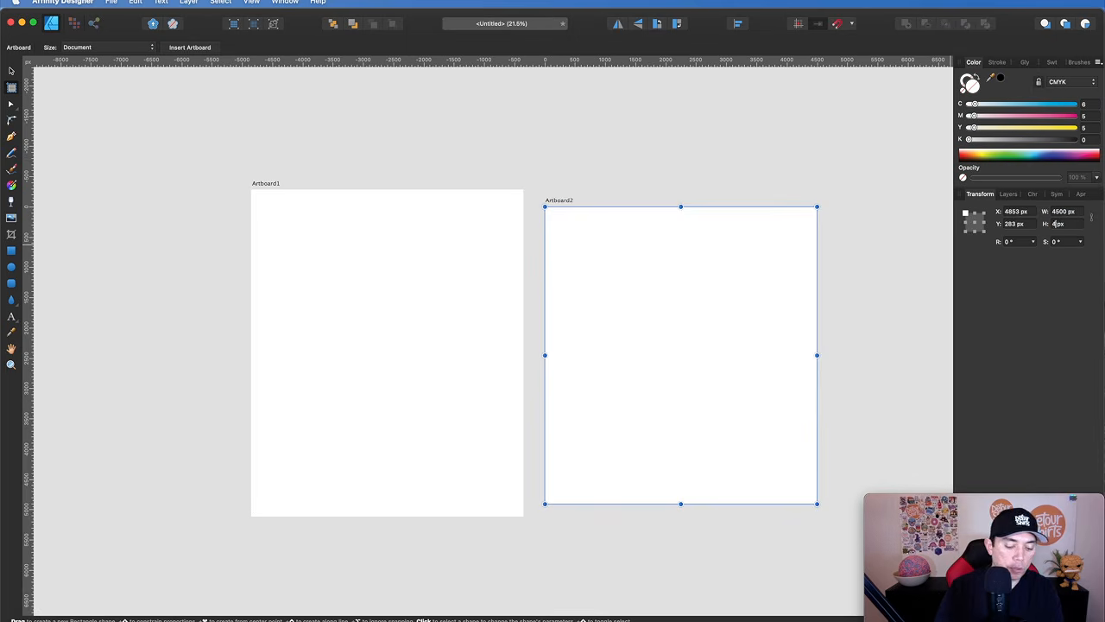
{"action": "type", "text": "060"}
{"action": "key", "text": "Return"}
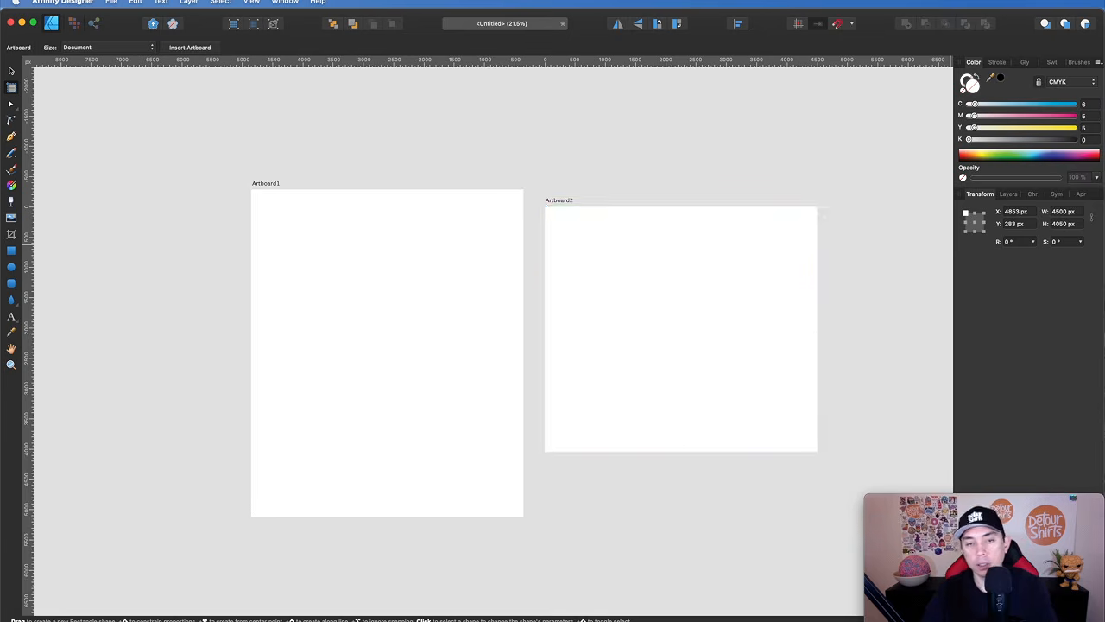
Move the second artboard up so its top edge lines up with the first artboard's
{"action": "left_click", "coordinate": [12, 71]}
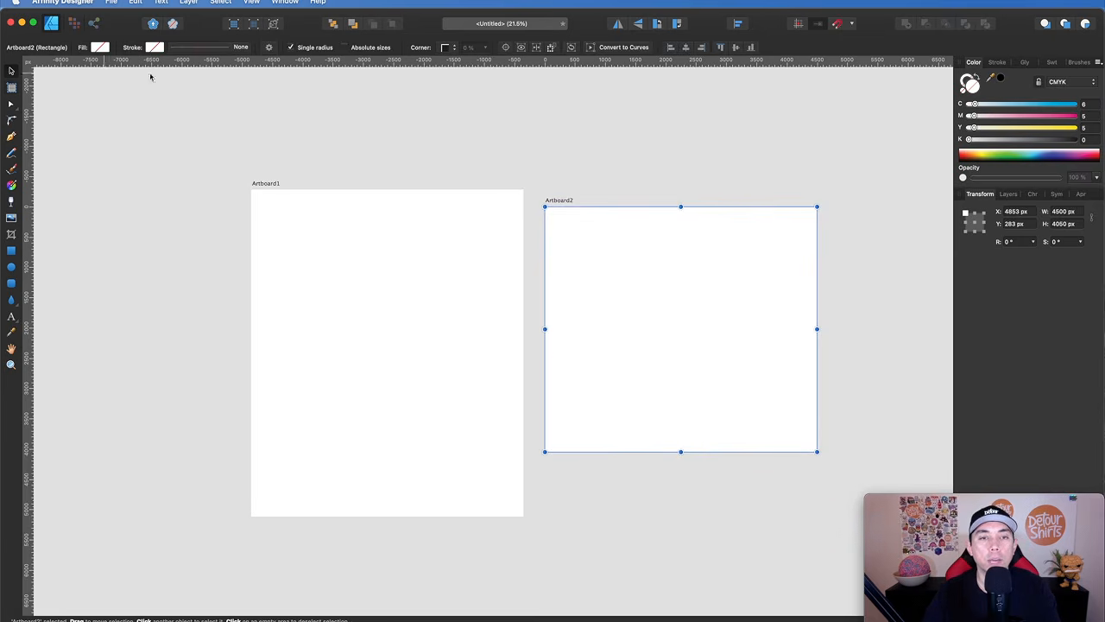
{"action": "left_click", "coordinate": [561, 197]}
{"action": "left_click_drag", "start_coordinate": [561, 197], "coordinate": [560, 181]}
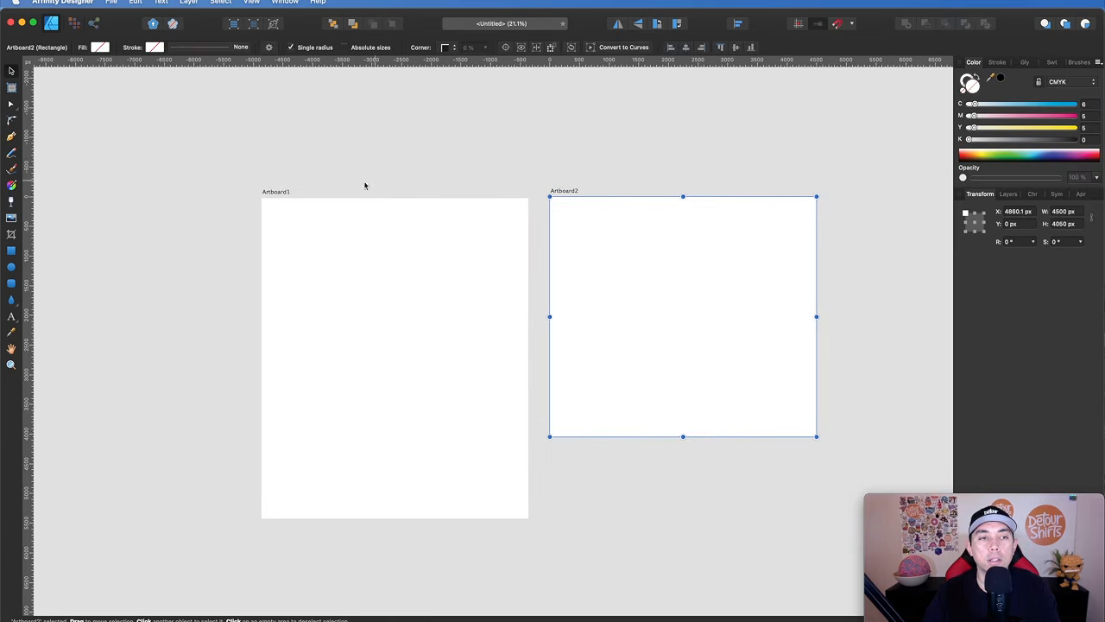
Rename the first artboard's layer to "Tshirt Size"
{"action": "left_click", "coordinate": [1009, 195]}
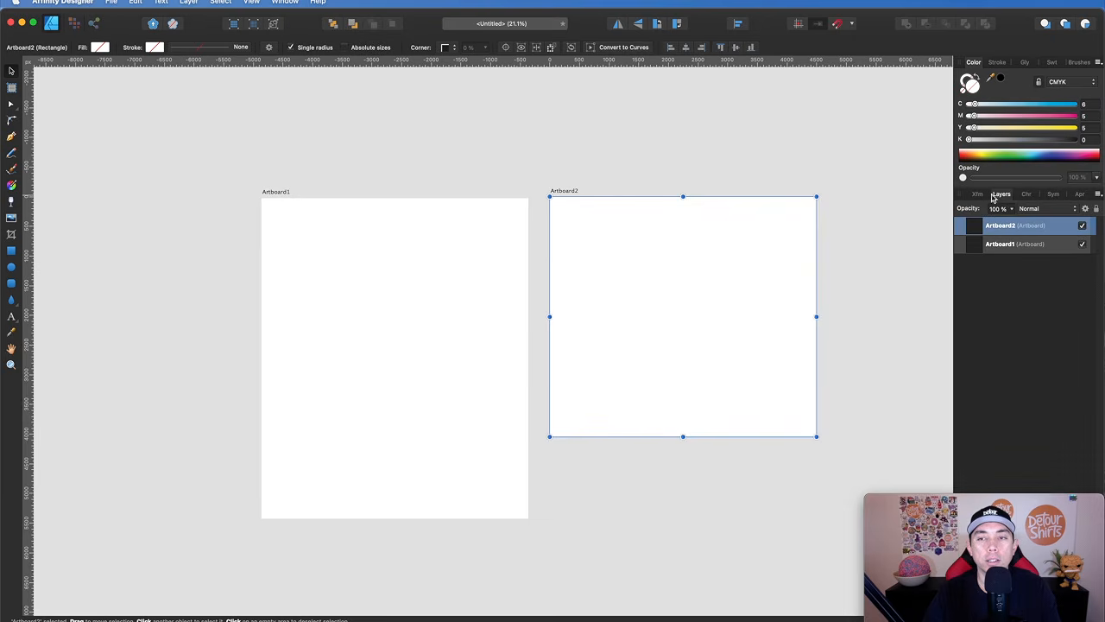
{"action": "left_click", "coordinate": [999, 244]}
{"action": "double_click", "coordinate": [999, 245]}
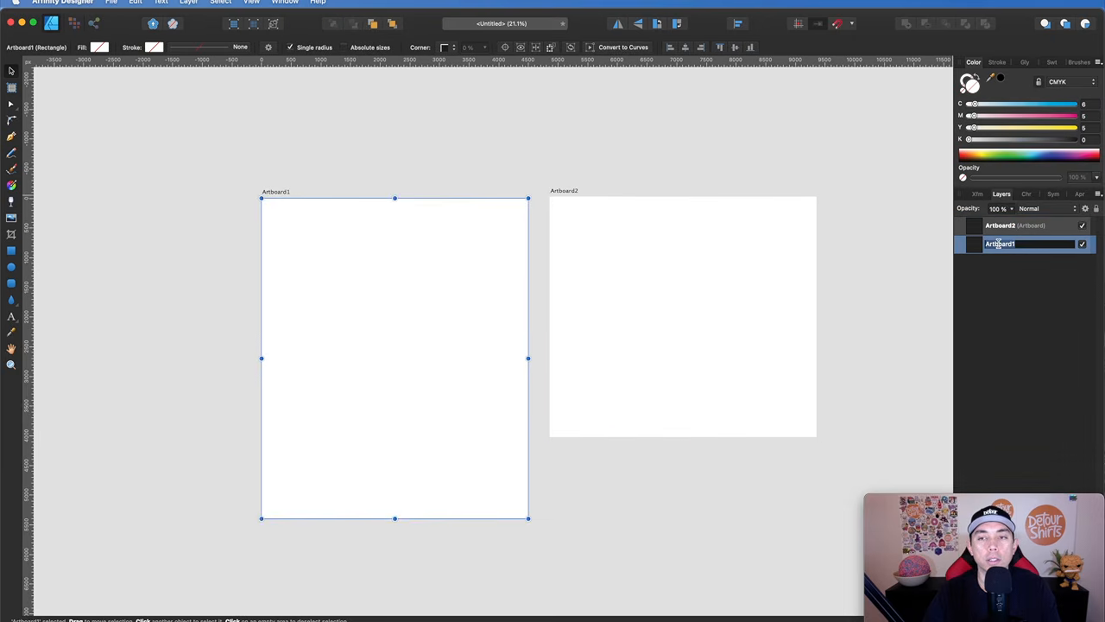
{"action": "type", "text": "Tshirt Size"}
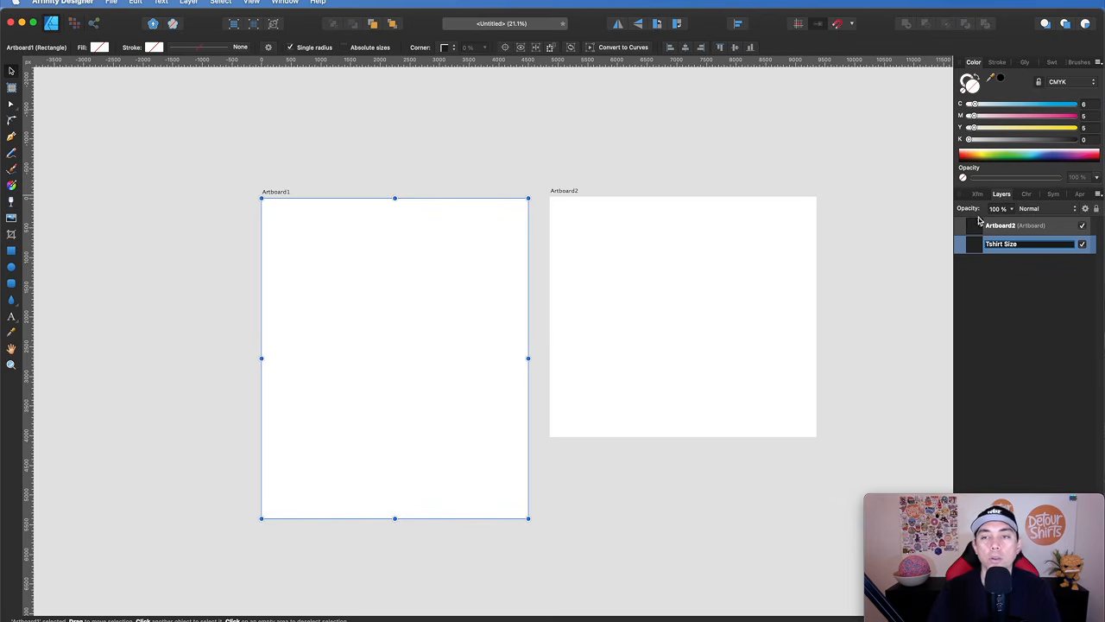
{"action": "key", "text": "Return"}
Rename the second artboard's layer to "Hoodie Size" and clear the selection
{"action": "left_click", "coordinate": [1001, 225]}
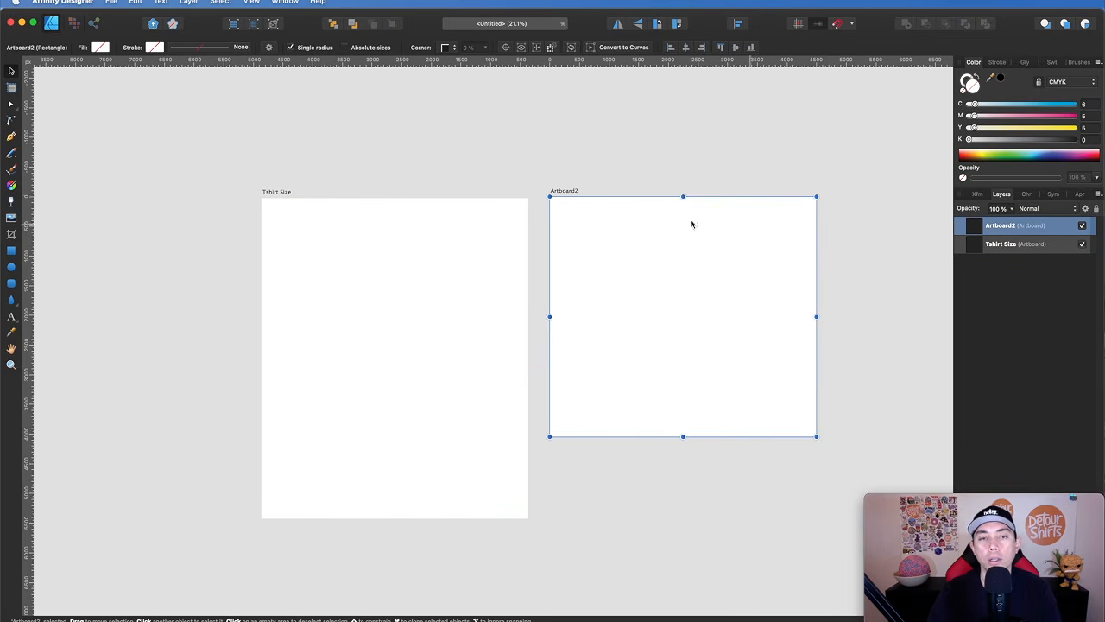
{"action": "double_click", "coordinate": [995, 226]}
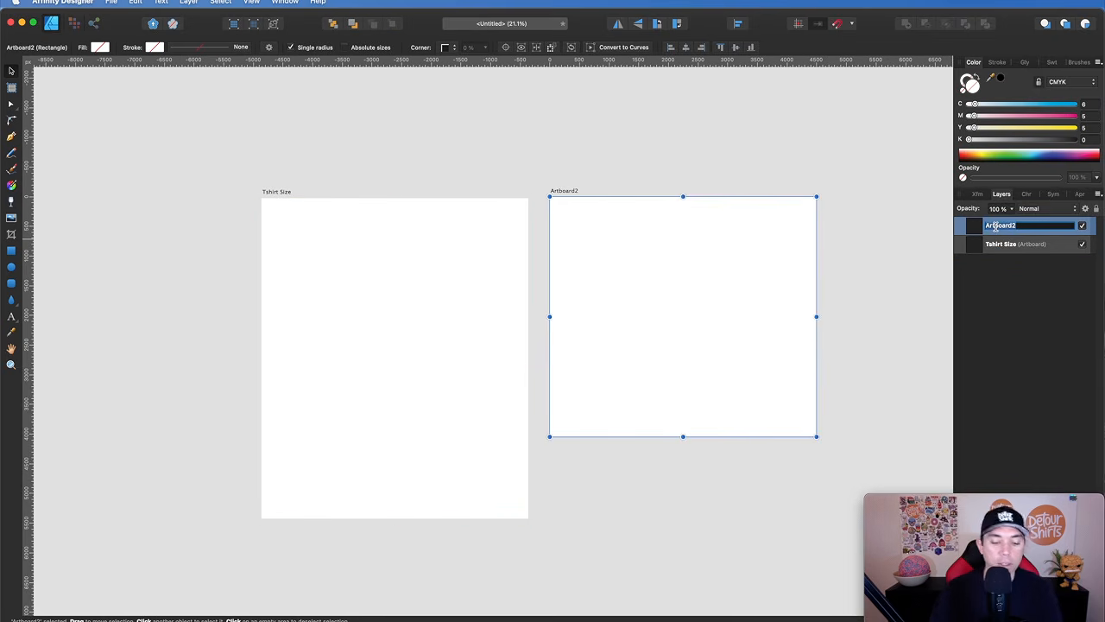
{"action": "type", "text": "HOo"}
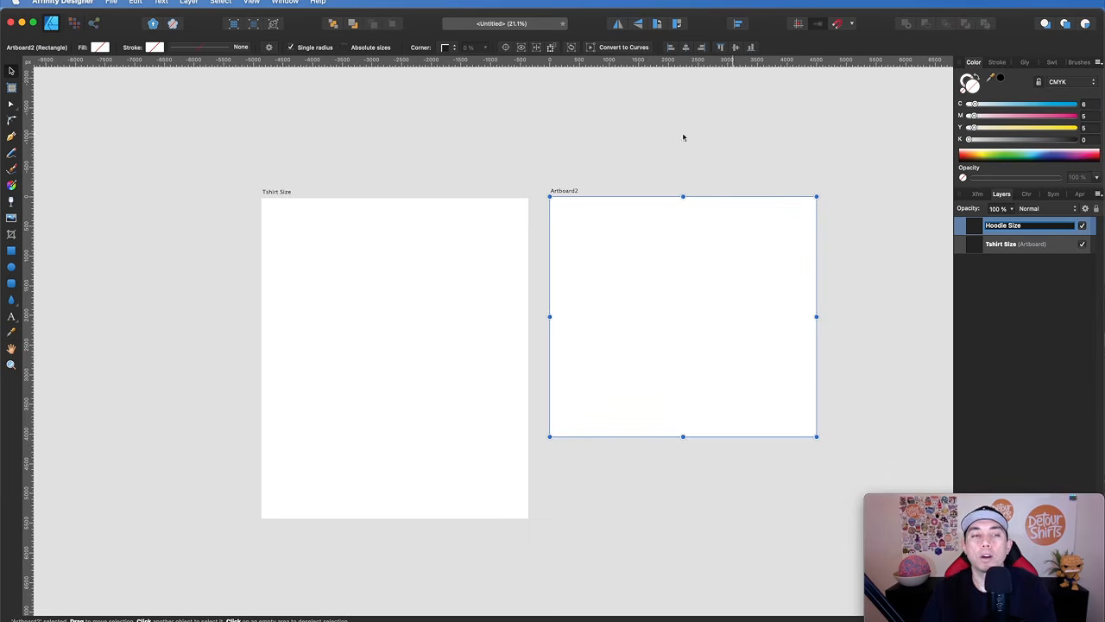
{"action": "key", "text": "Return"}
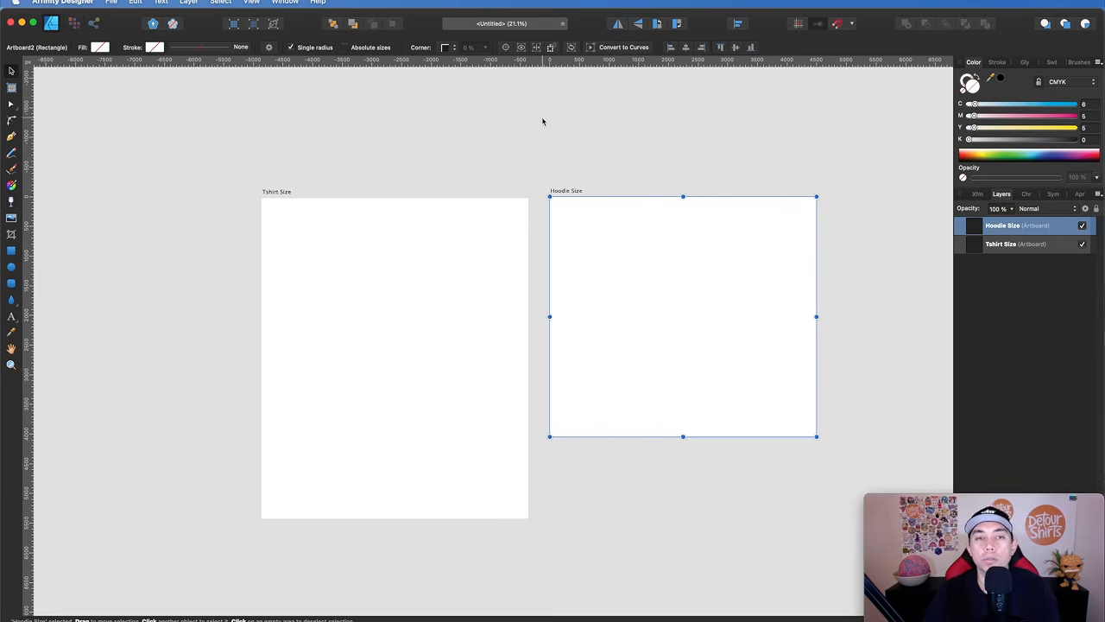
{"action": "left_click", "coordinate": [486, 138]}
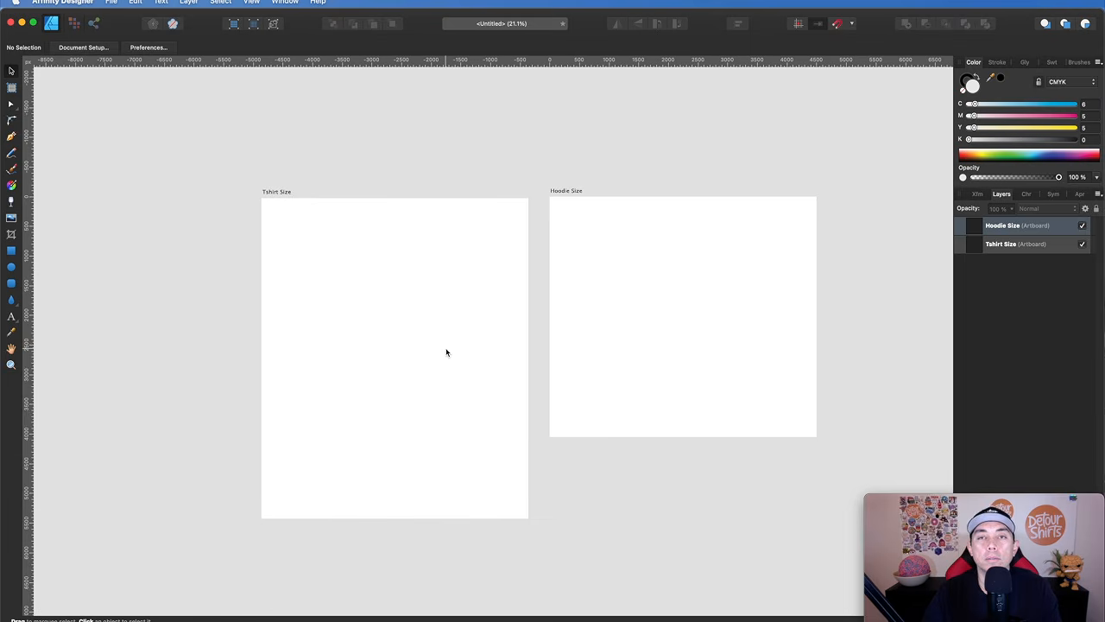
Select the Tshirt Size artboard and switch the selection to the Hoodie Size artboard using their canvas titles
{"action": "left_click", "coordinate": [280, 191]}
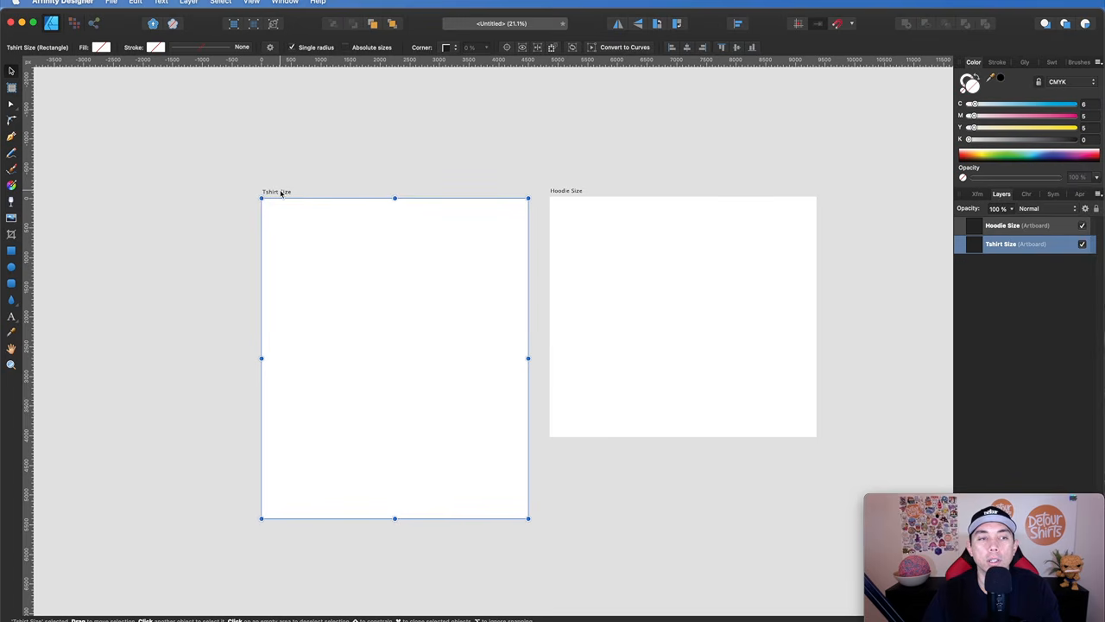
{"action": "left_click", "coordinate": [575, 189]}
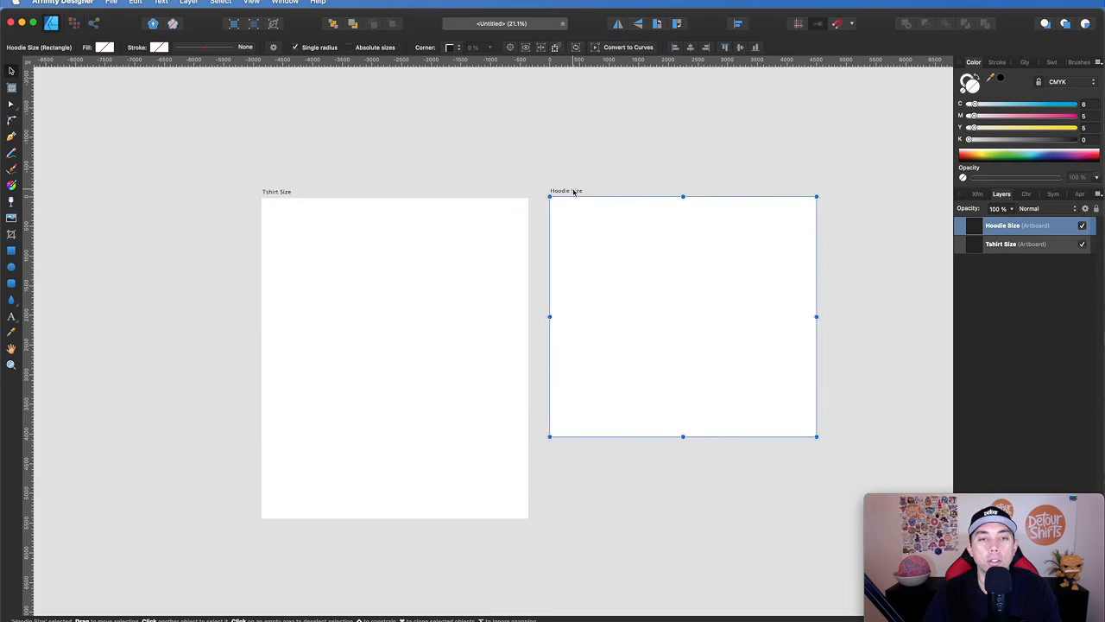
{"action": "scroll", "coordinate": [882, 231], "scroll_direction": "right", "scroll_amount": 3}
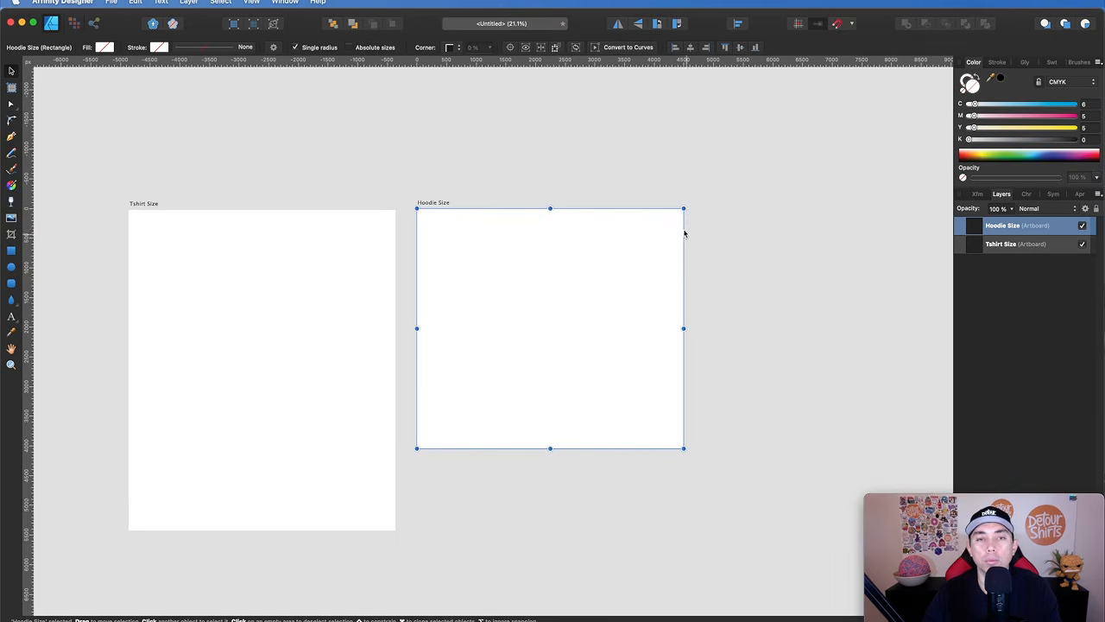
{"action": "scroll", "coordinate": [714, 271], "scroll_direction": "right", "scroll_amount": 3}
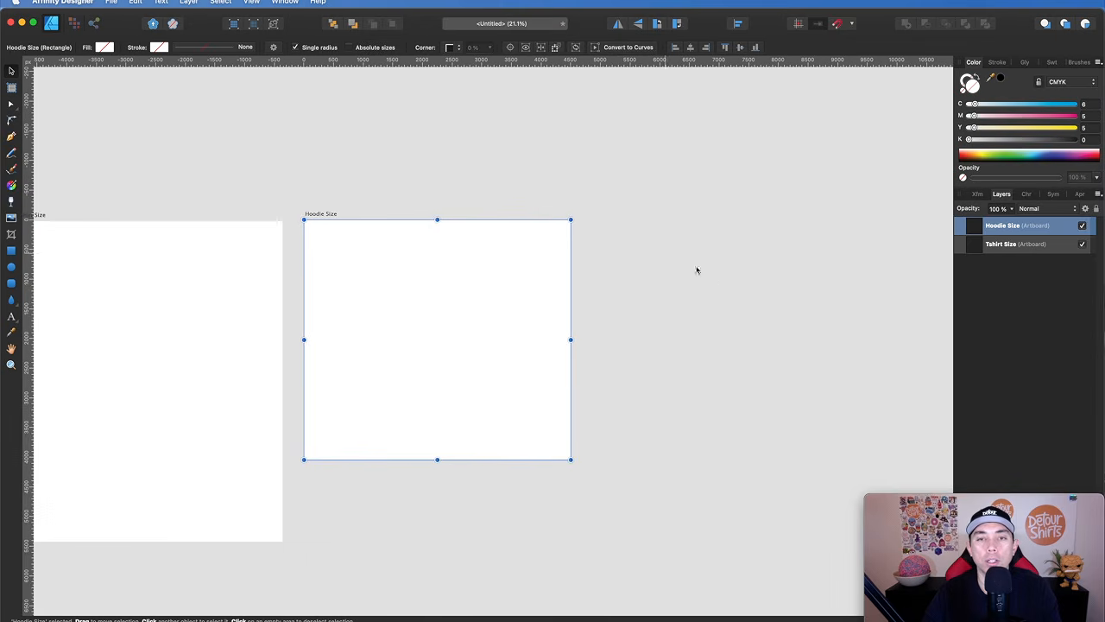
{"action": "scroll", "coordinate": [717, 268], "scroll_direction": "right", "scroll_amount": 2}
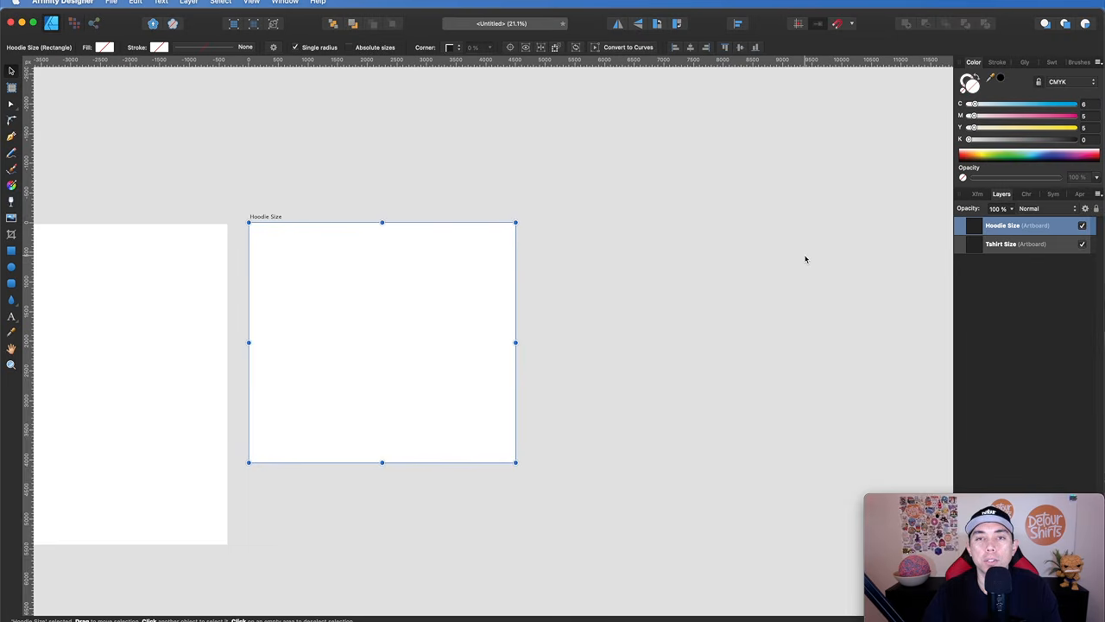
{"action": "scroll", "coordinate": [907, 324], "scroll_direction": "left", "scroll_amount": 10}
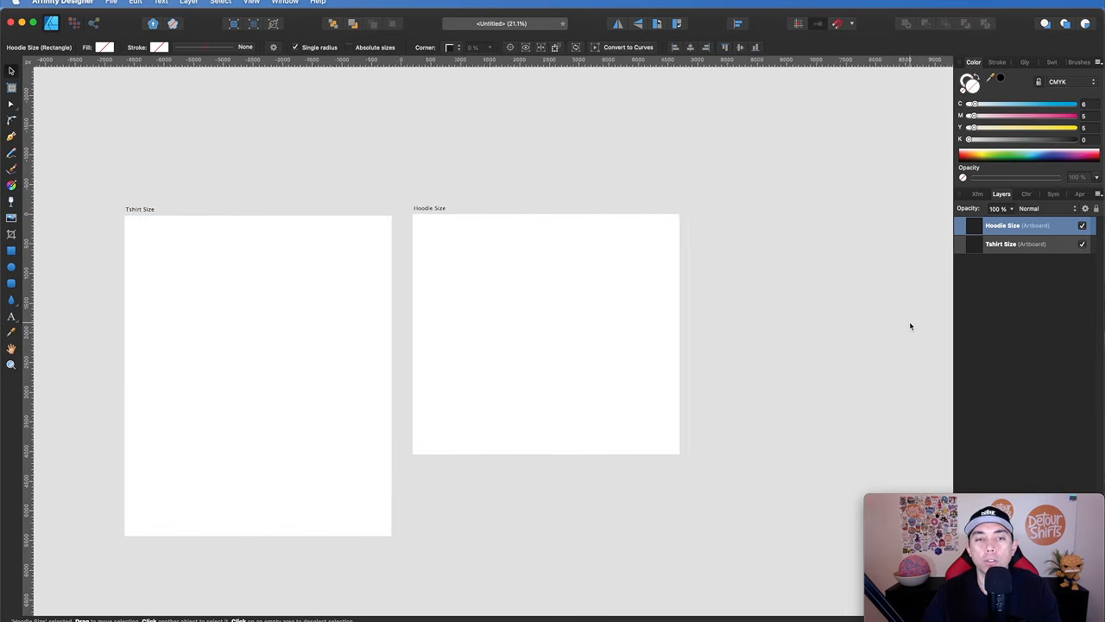
{"action": "scroll", "coordinate": [909, 325], "scroll_direction": "down", "scroll_amount": 2}
{"action": "scroll", "coordinate": [909, 327], "scroll_direction": "right", "scroll_amount": 2}
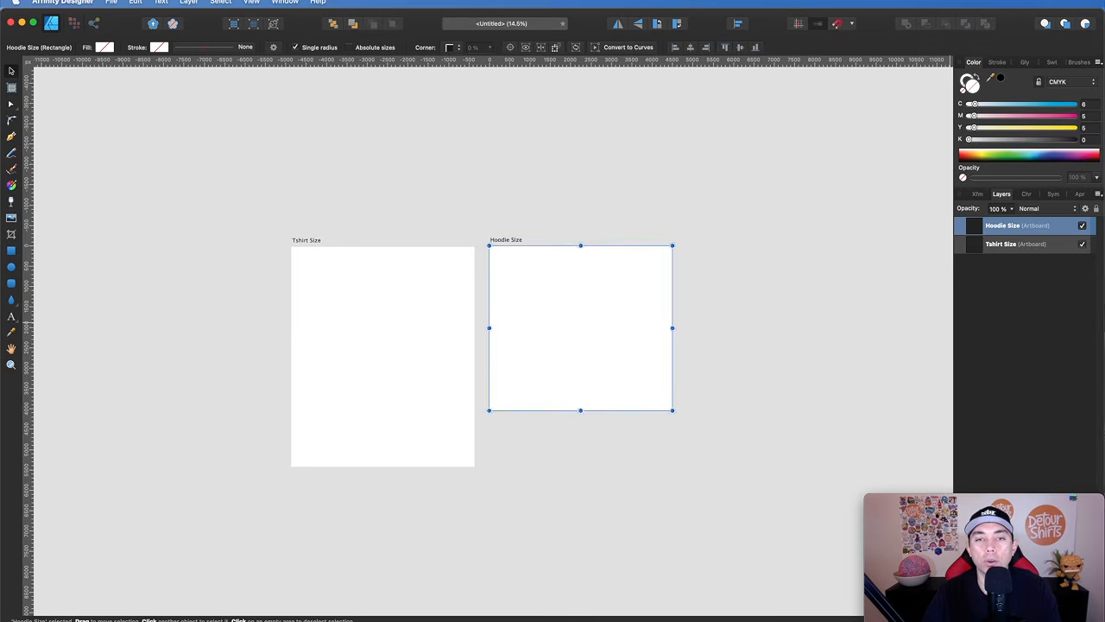
{"action": "scroll", "coordinate": [826, 303], "scroll_direction": "right", "scroll_amount": 3}
{"action": "scroll", "coordinate": [827, 303], "scroll_direction": "down", "scroll_amount": 1}
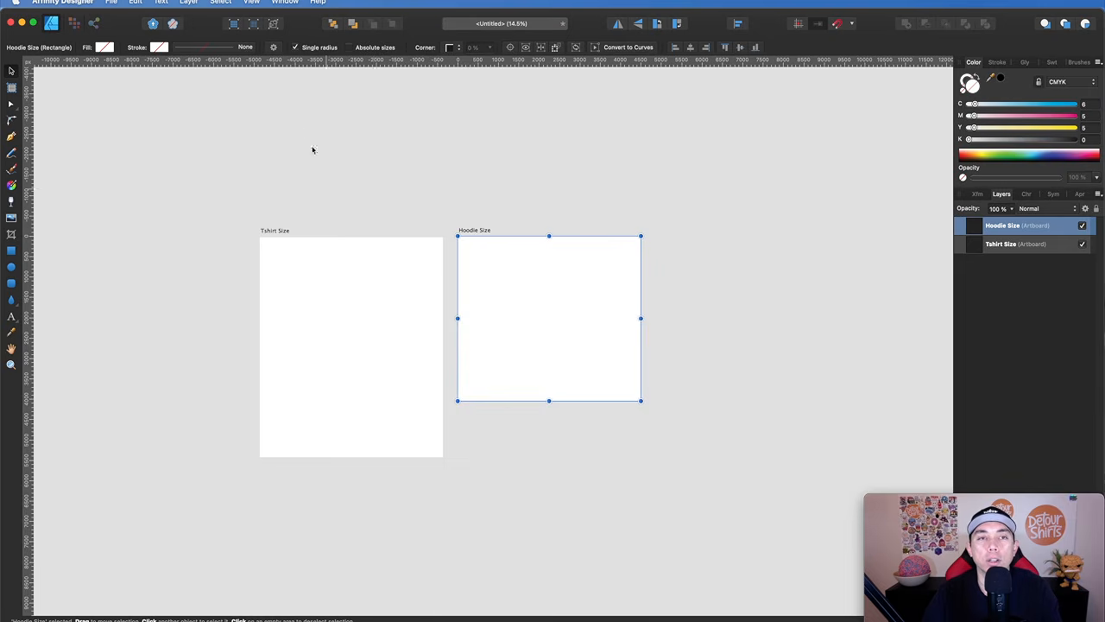
{"action": "scroll", "coordinate": [248, 208], "scroll_direction": "left", "scroll_amount": 3}
{"action": "scroll", "coordinate": [248, 208], "scroll_direction": "down", "scroll_amount": 1}
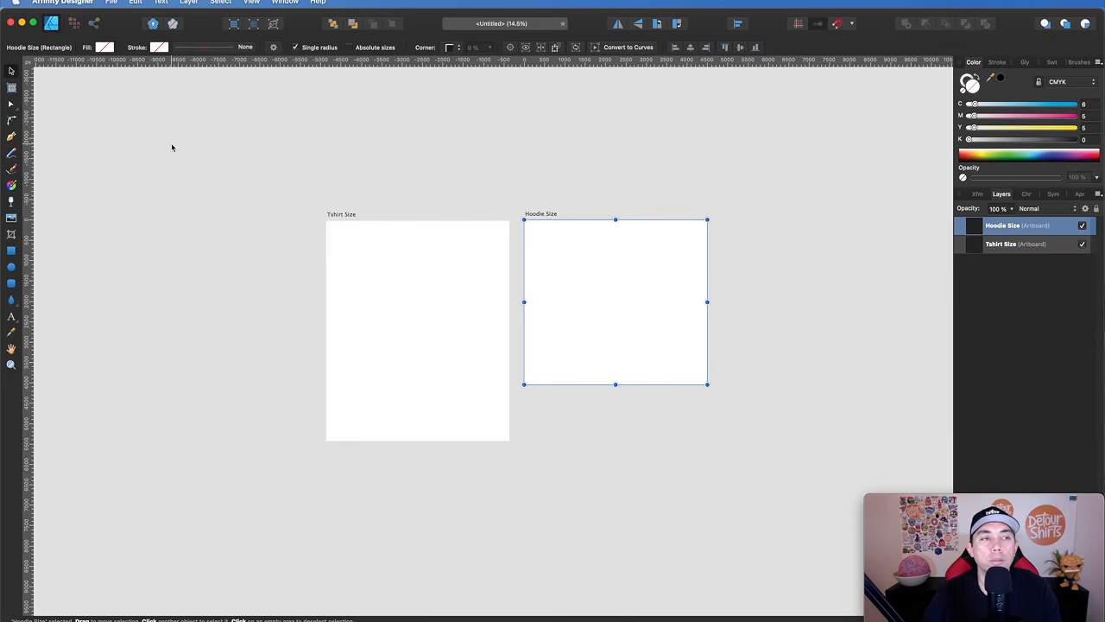
{"action": "scroll", "coordinate": [171, 148], "scroll_direction": "left", "scroll_amount": 3}
{"action": "scroll", "coordinate": [172, 148], "scroll_direction": "up", "scroll_amount": 2}
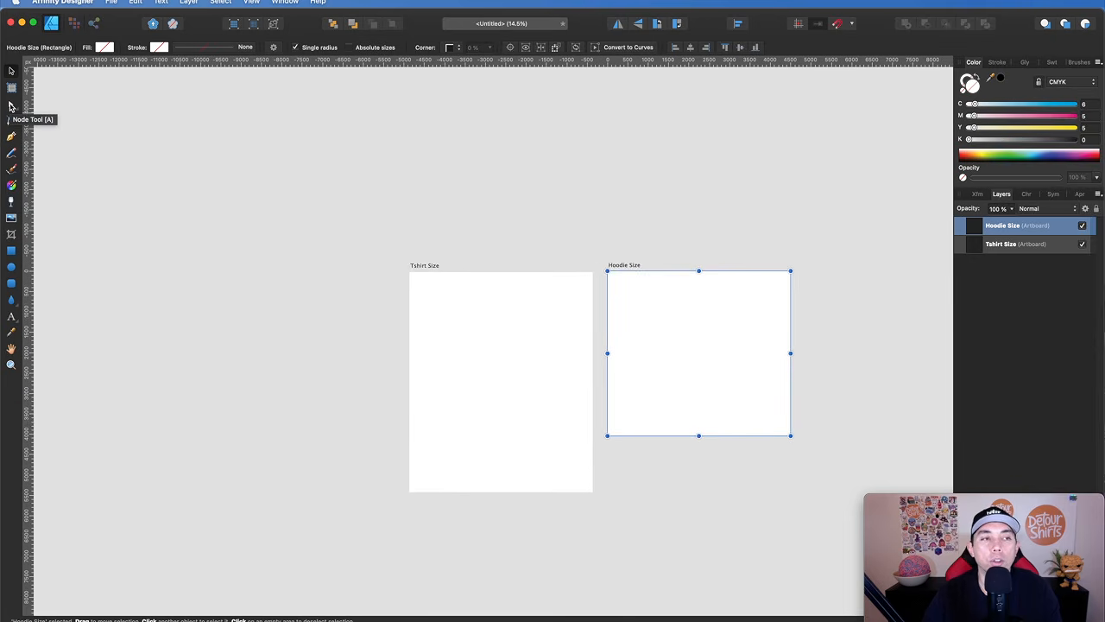
With the Node Tool, reshape the four-sided curve on the Tshirt Size artboard by moving its upper-left node inward and adjusting its upper-right node
{"action": "left_click", "coordinate": [11, 106]}
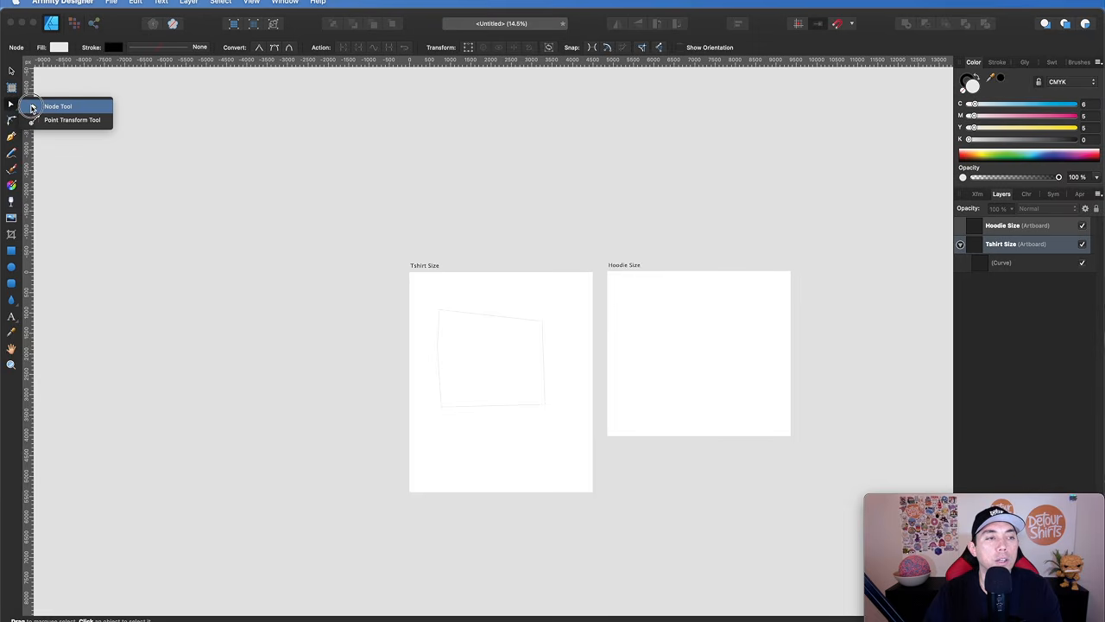
{"action": "left_click", "coordinate": [9, 105]}
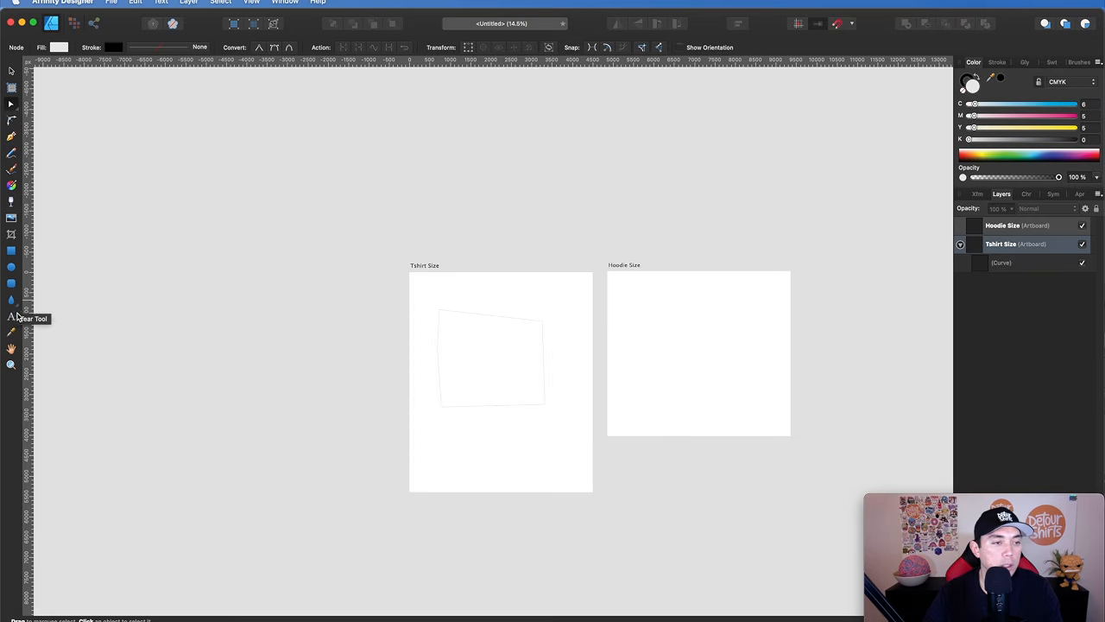
{"action": "left_click", "coordinate": [15, 107]}
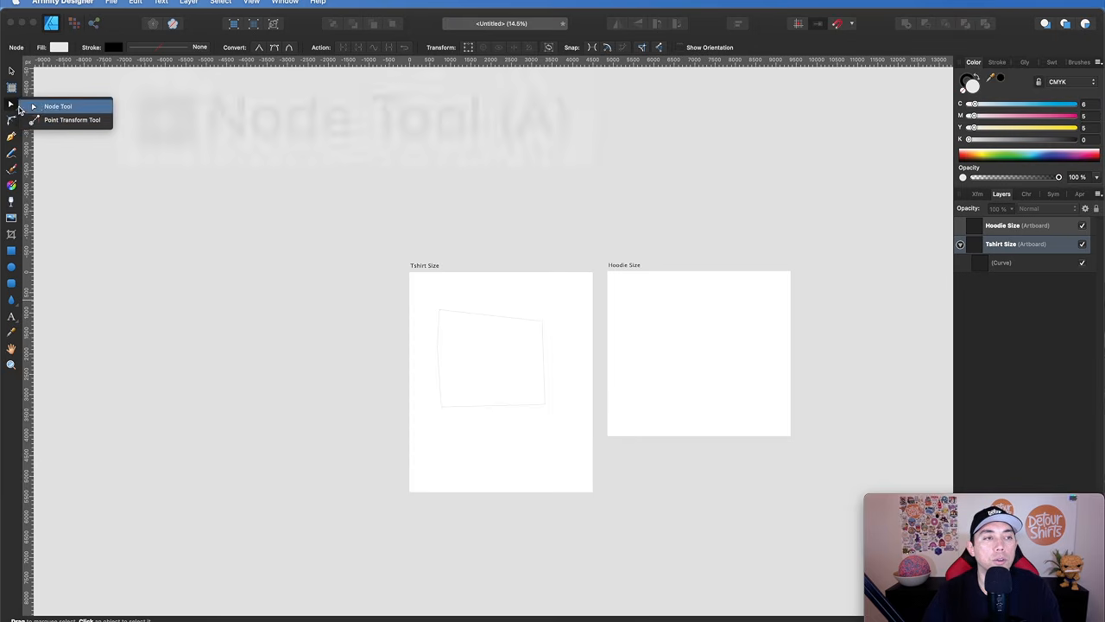
{"action": "left_click", "coordinate": [13, 111]}
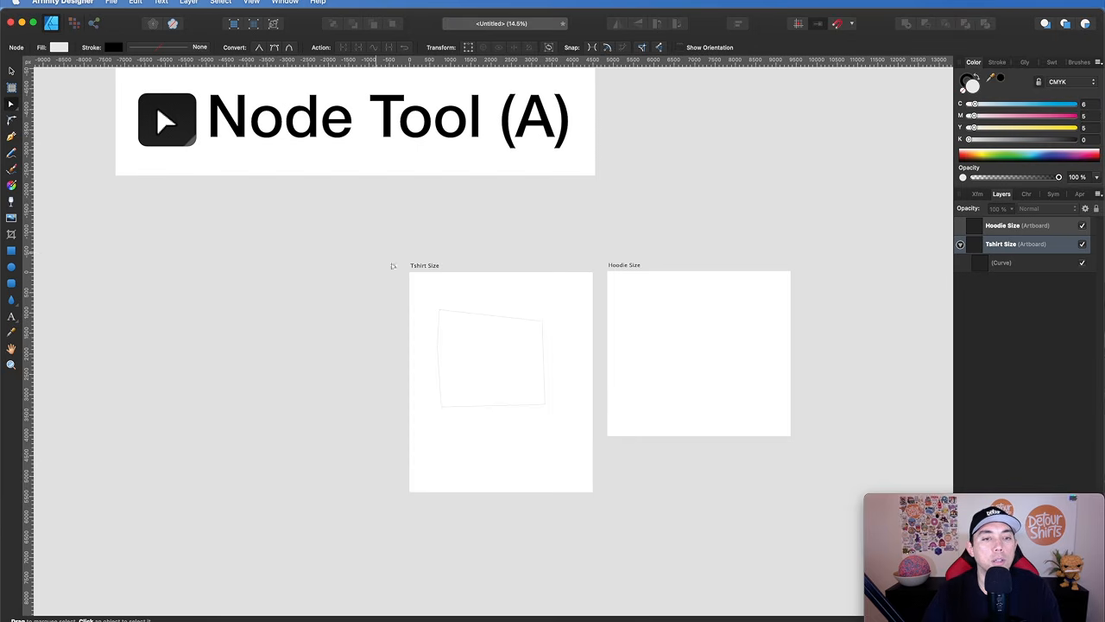
{"action": "left_click", "coordinate": [440, 318]}
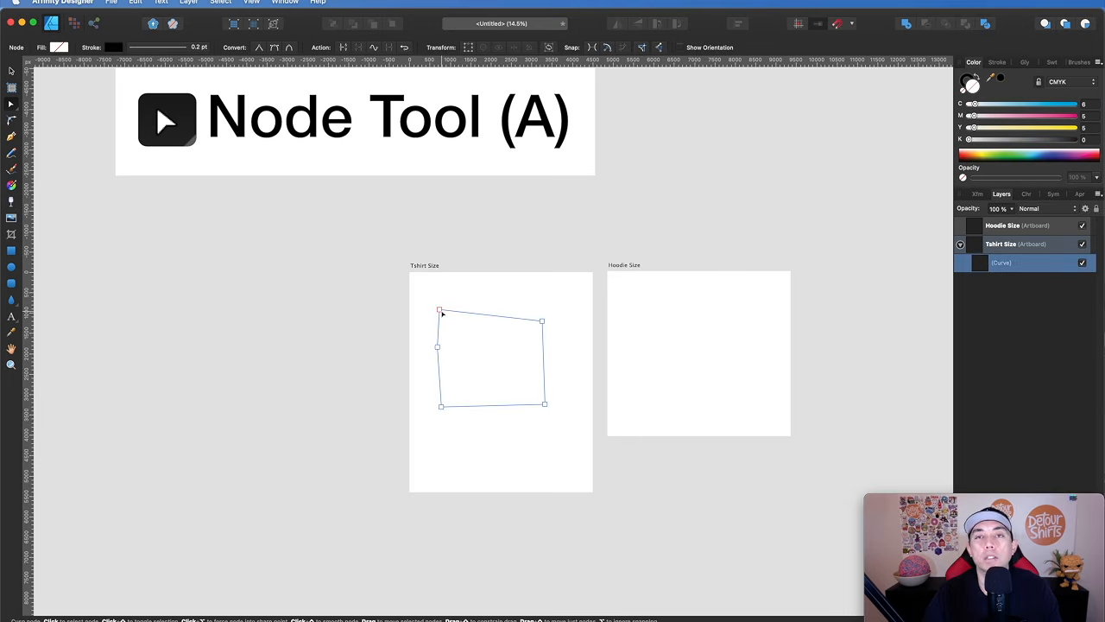
{"action": "left_click_drag", "start_coordinate": [440, 312], "coordinate": [537, 331]}
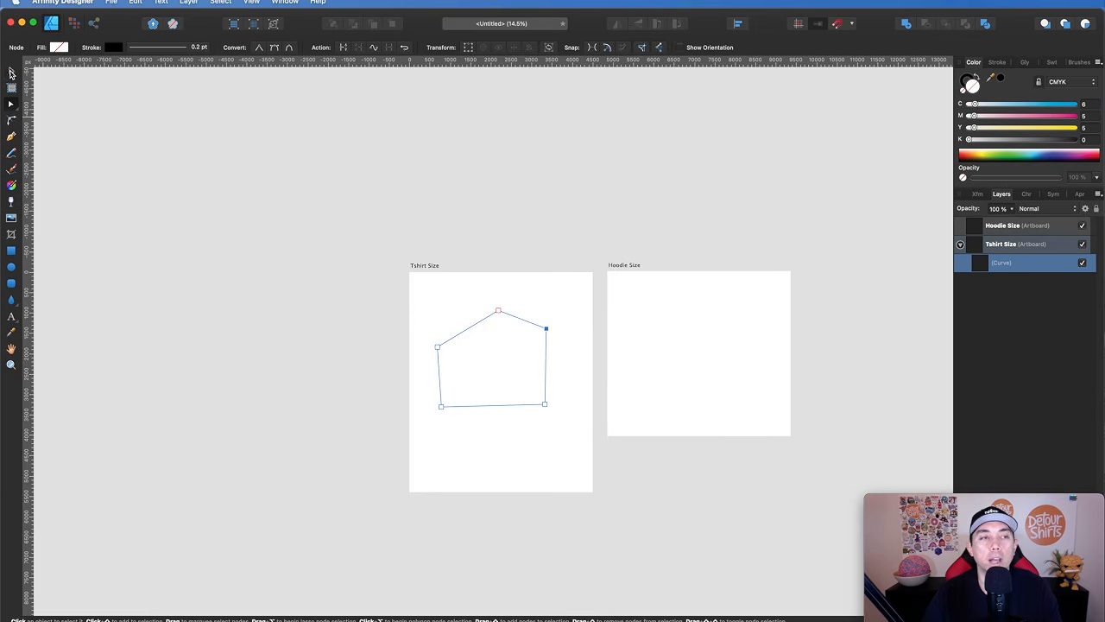
Nudge the whole curve with the Move Tool, and lower its peak node and pull its lower-right node inward with the Node Tool
{"action": "left_click", "coordinate": [11, 73]}
{"action": "mouse_move", "coordinate": [531, 320]}
{"action": "left_mouse_down"}
{"action": "mouse_move", "coordinate": [506, 349]}
{"action": "mouse_move", "coordinate": [530, 321]}
{"action": "left_mouse_up"}
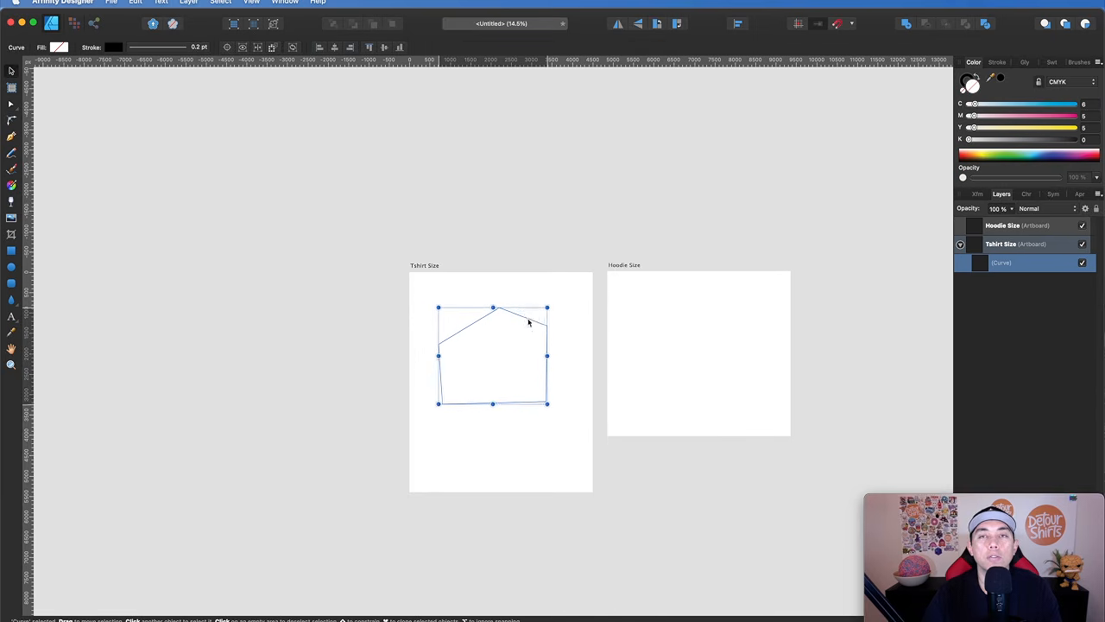
{"action": "left_click", "coordinate": [12, 104]}
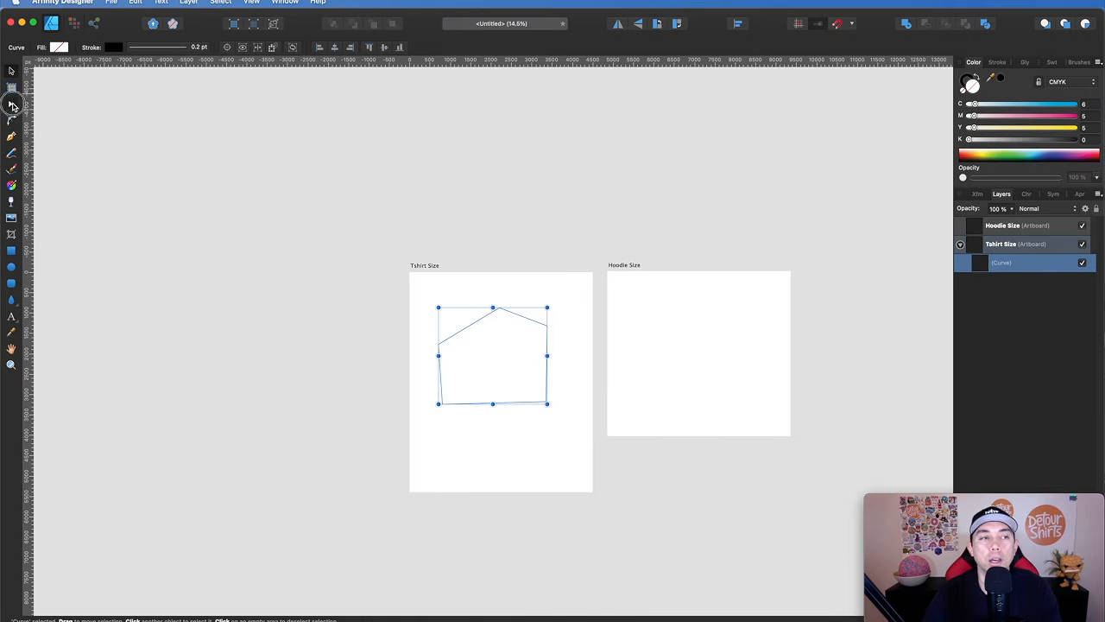
{"action": "left_click_drag", "start_coordinate": [499, 308], "coordinate": [481, 334]}
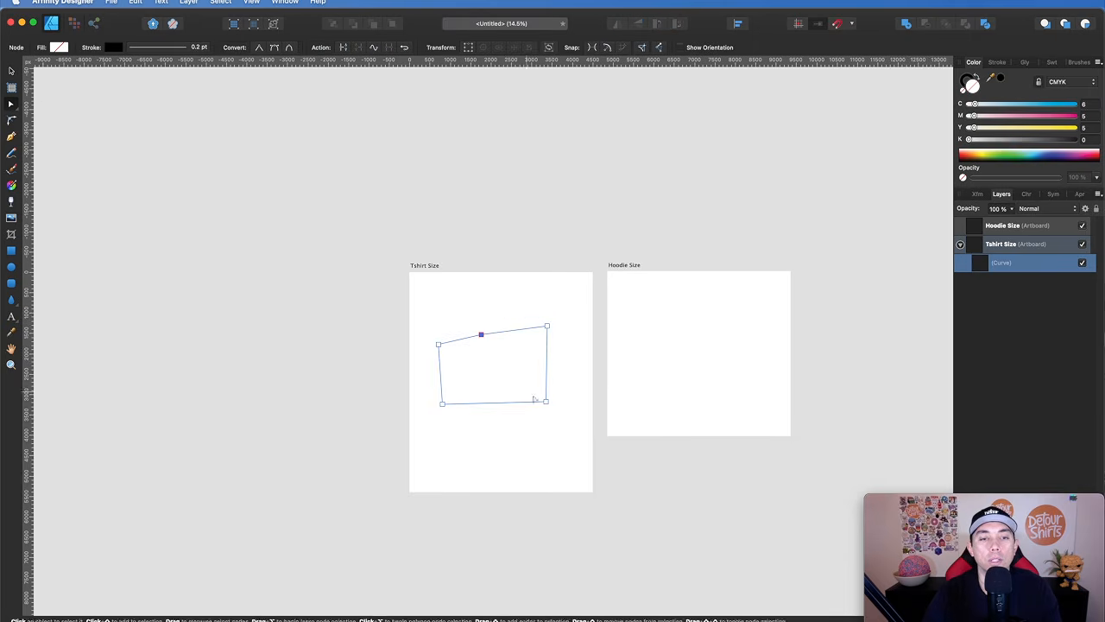
{"action": "mouse_move", "coordinate": [546, 401]}
{"action": "left_mouse_down"}
{"action": "mouse_move", "coordinate": [541, 423]}
{"action": "mouse_move", "coordinate": [537, 404]}
{"action": "left_mouse_up"}
Shrink the curve with the Point Transform Tool, relocate its transform origin, and rotate it slightly about that origin
{"action": "left_click", "coordinate": [19, 111]}
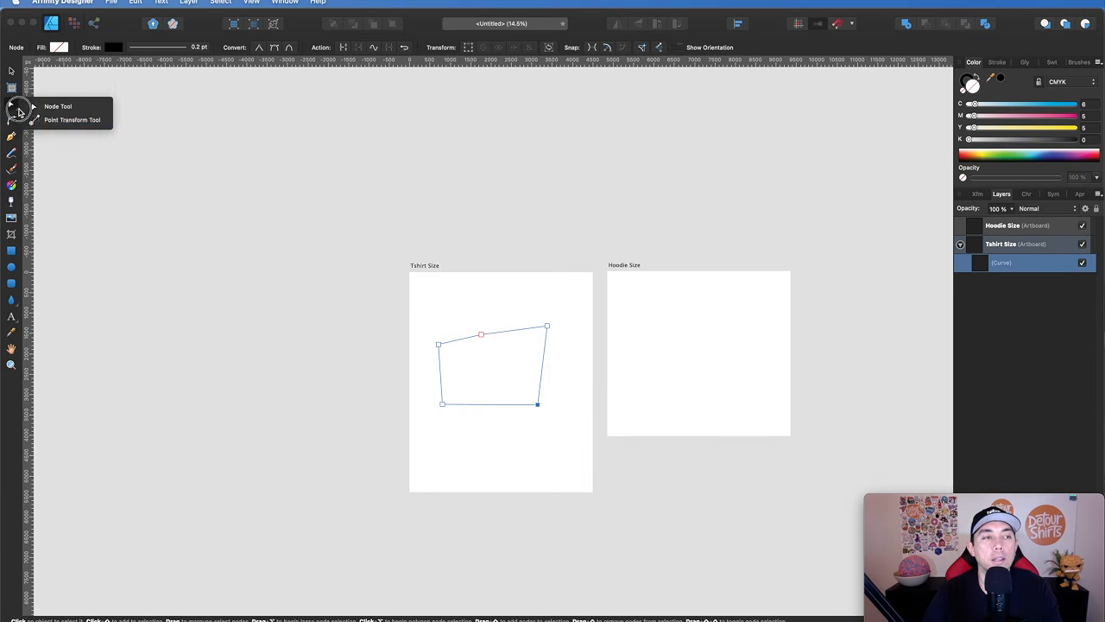
{"action": "left_click", "coordinate": [52, 118]}
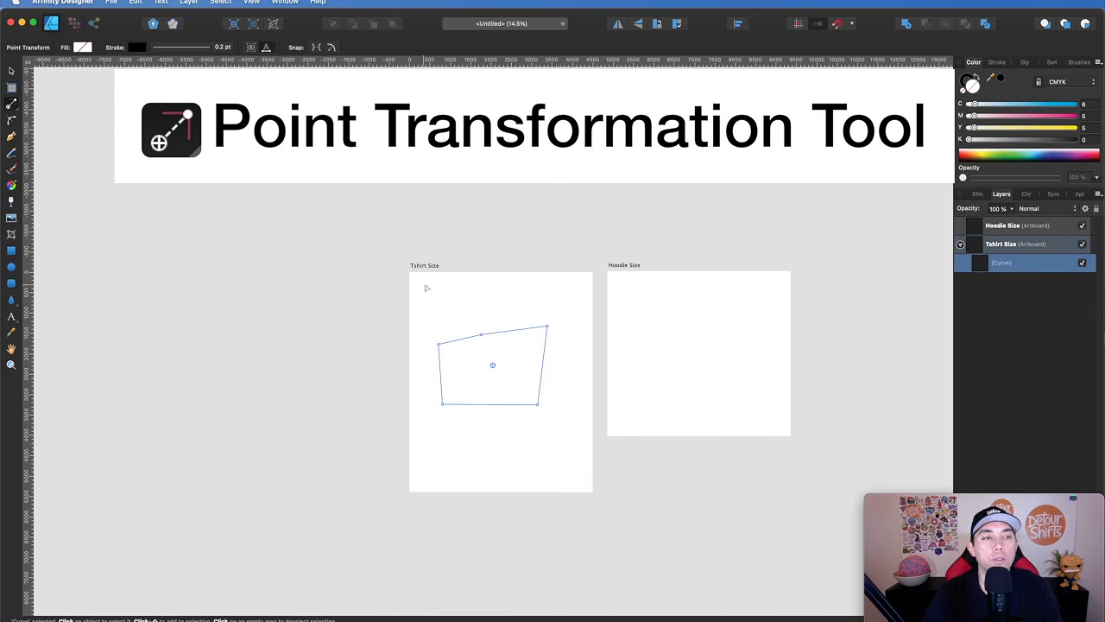
{"action": "left_click", "coordinate": [603, 350]}
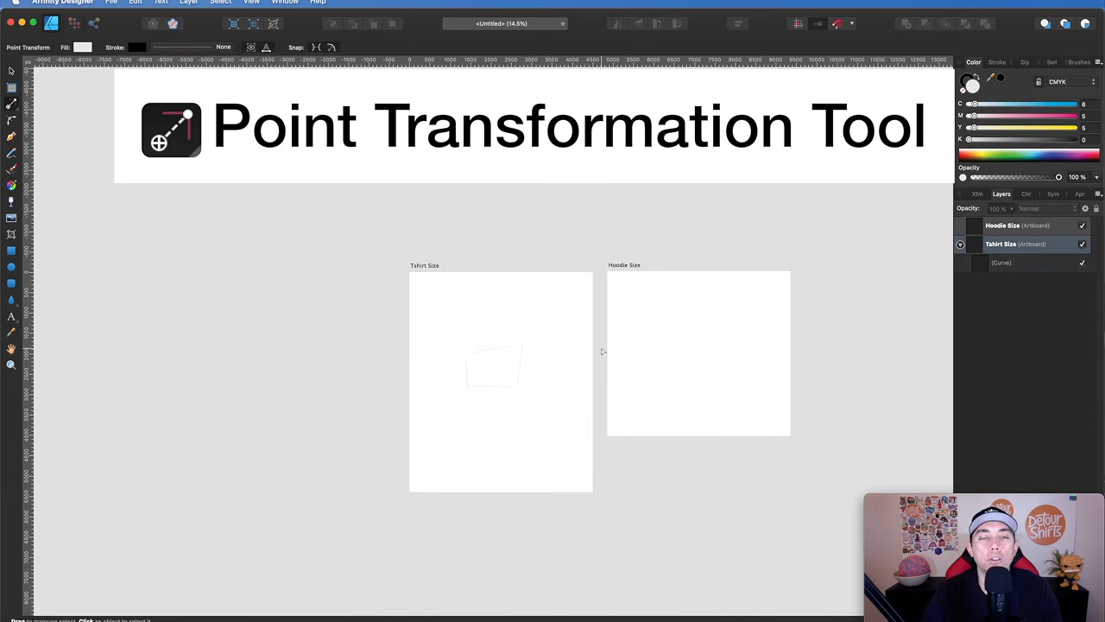
{"action": "left_click", "coordinate": [492, 354]}
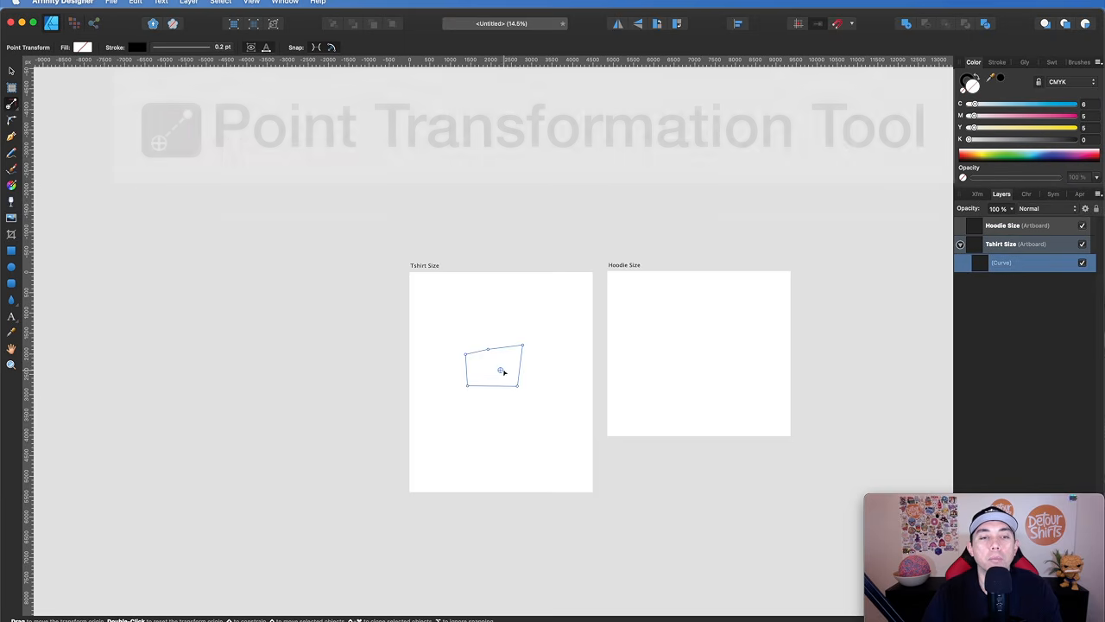
{"action": "left_click_drag", "start_coordinate": [501, 371], "coordinate": [533, 338]}
{"action": "mouse_move", "coordinate": [526, 388]}
{"action": "left_mouse_down"}
{"action": "mouse_move", "coordinate": [565, 414]}
{"action": "mouse_move", "coordinate": [570, 436]}
{"action": "mouse_move", "coordinate": [493, 395]}
{"action": "mouse_move", "coordinate": [518, 384]}
{"action": "left_mouse_up"}
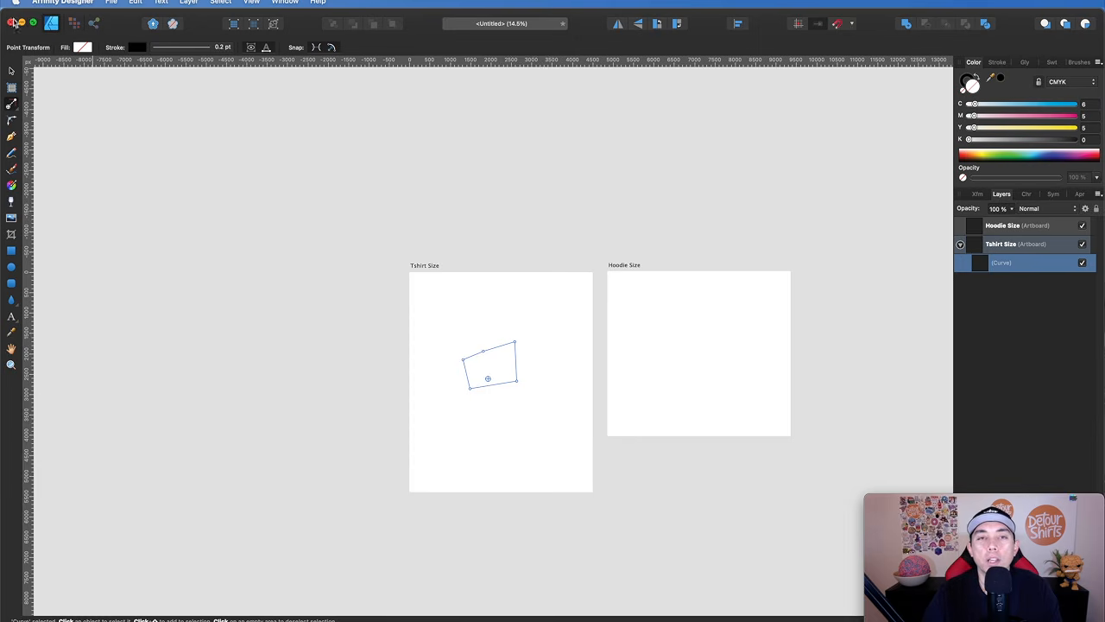
Stretch the curve wider with the Move Tool and raise its top middle node into a peak with the Node Tool
{"action": "left_click", "coordinate": [11, 71]}
{"action": "left_click_drag", "start_coordinate": [523, 380], "coordinate": [558, 369]}
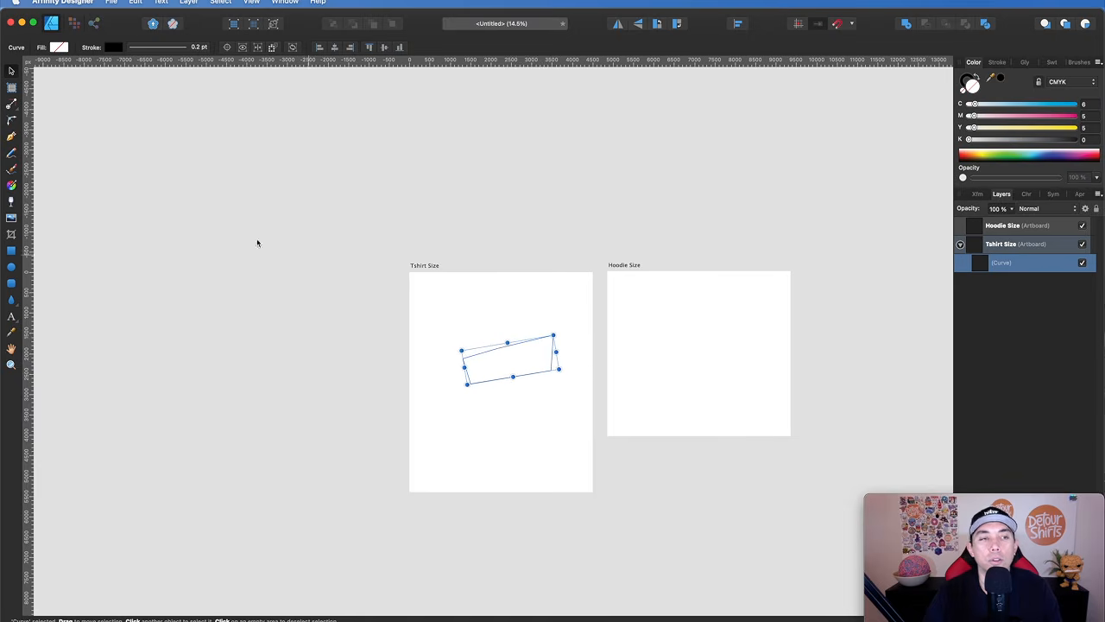
{"action": "left_click_drag", "start_coordinate": [18, 110], "coordinate": [34, 103]}
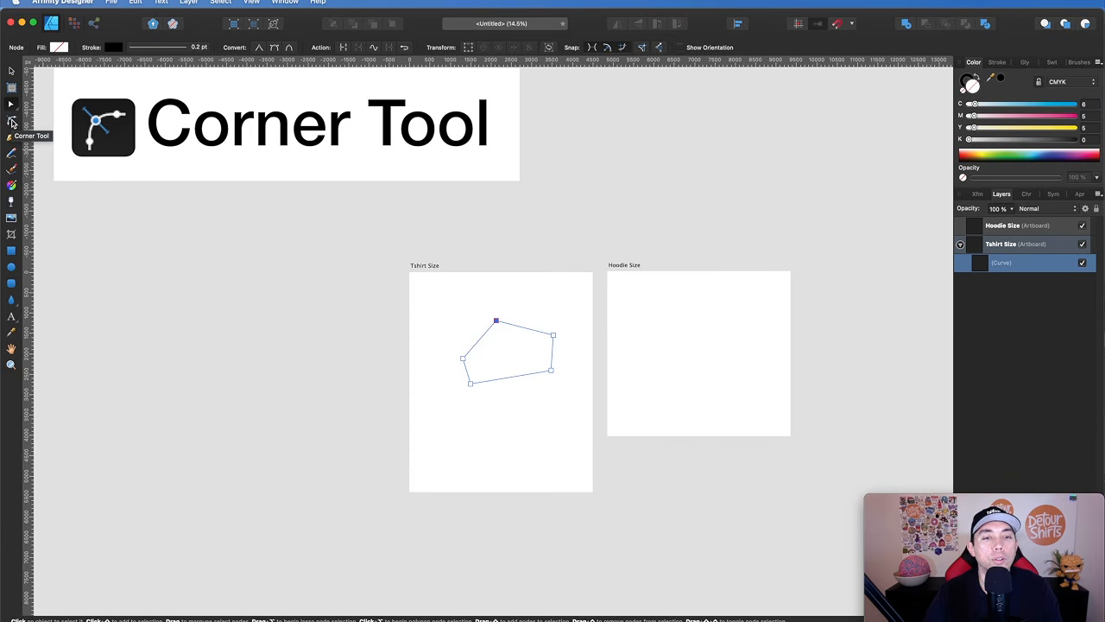
Draw a rectangle about 2000 × 1800 px on the Tshirt Size artboard and remove its fill
{"action": "left_click", "coordinate": [11, 250]}
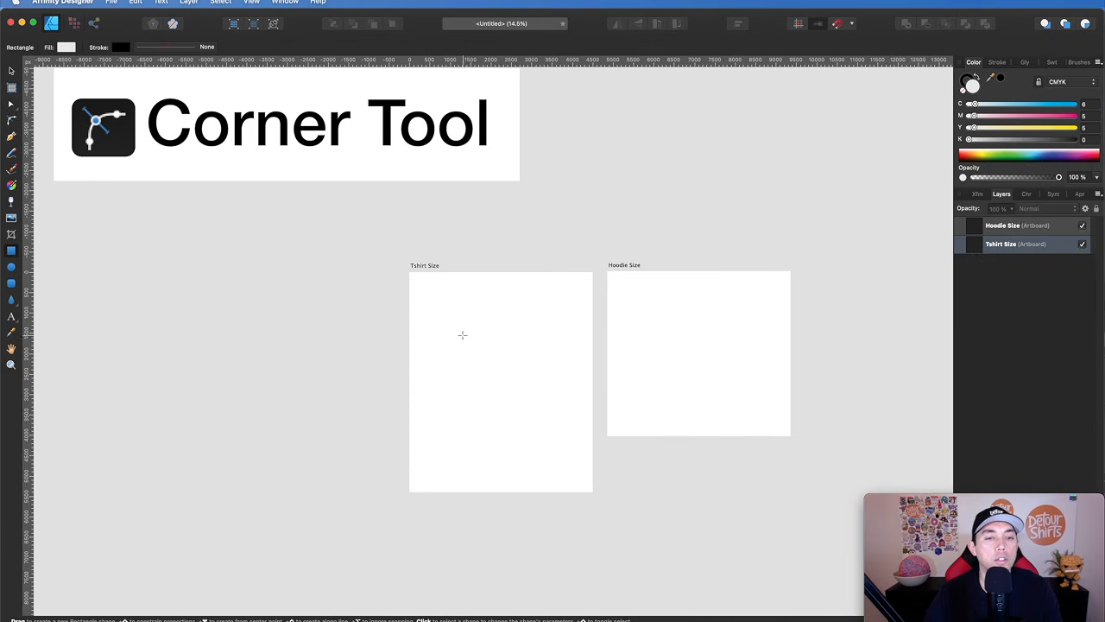
{"action": "left_click_drag", "start_coordinate": [454, 324], "coordinate": [536, 400]}
{"action": "scroll", "coordinate": [536, 399], "scroll_direction": "up", "scroll_amount": 5}
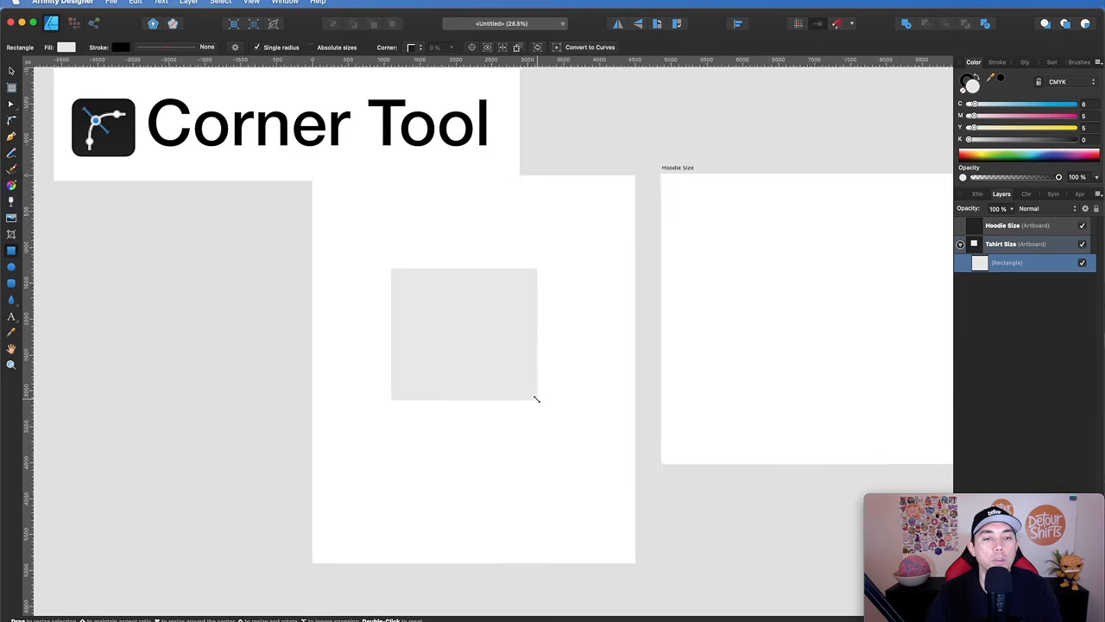
{"action": "scroll", "coordinate": [536, 398], "scroll_direction": "left", "scroll_amount": 3}
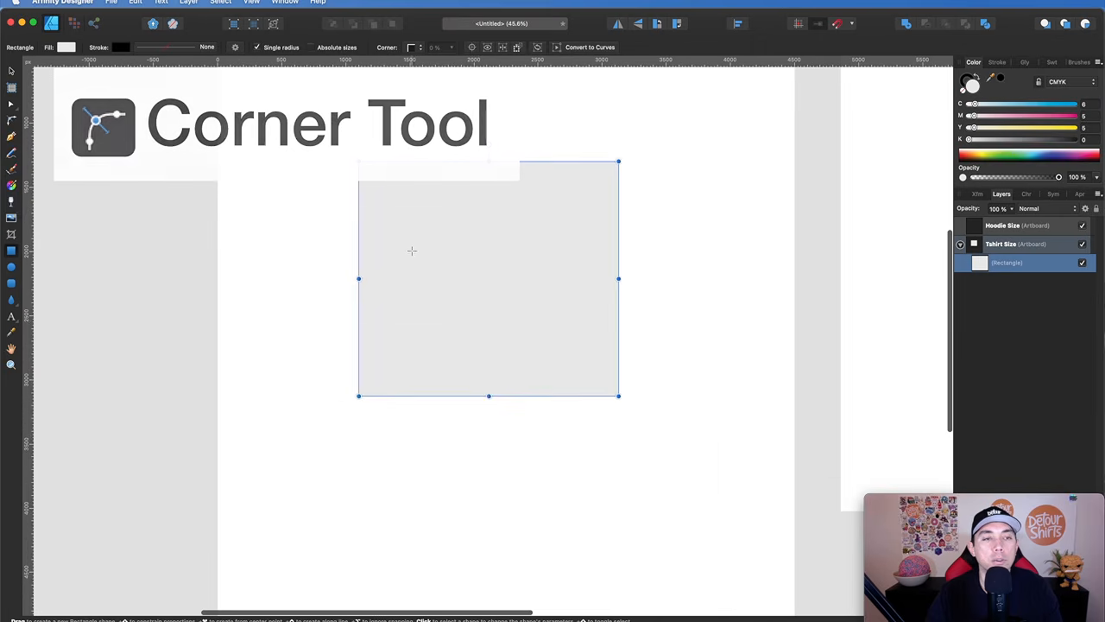
{"action": "left_click", "coordinate": [962, 94]}
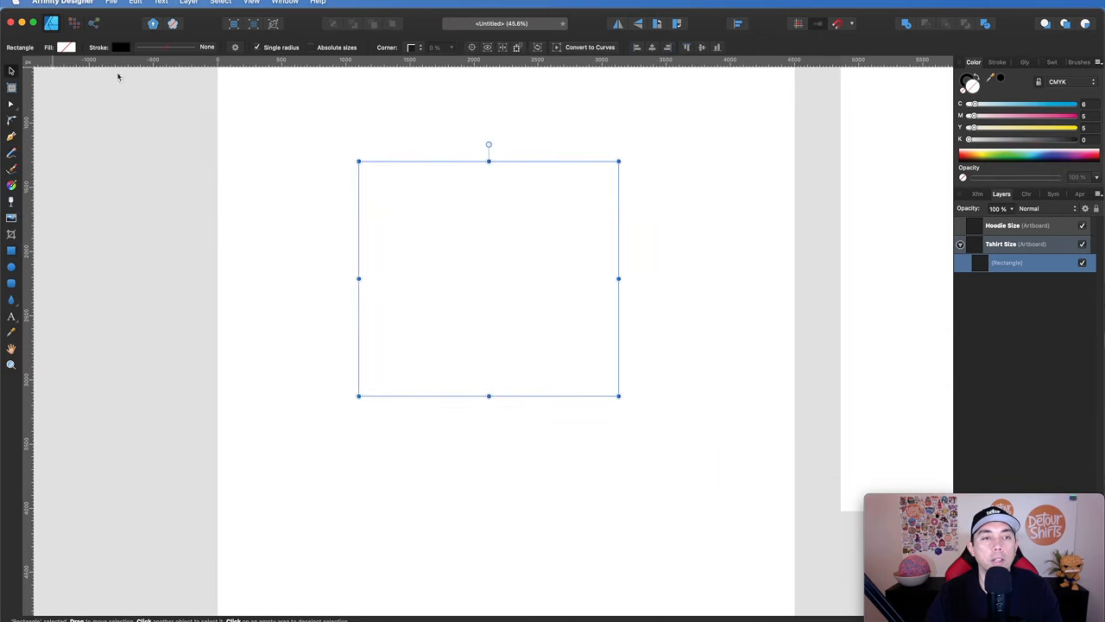
Round the rectangle's upper-left corner to a radius of about 430 px with the Corner Tool
{"action": "left_click", "coordinate": [10, 122]}
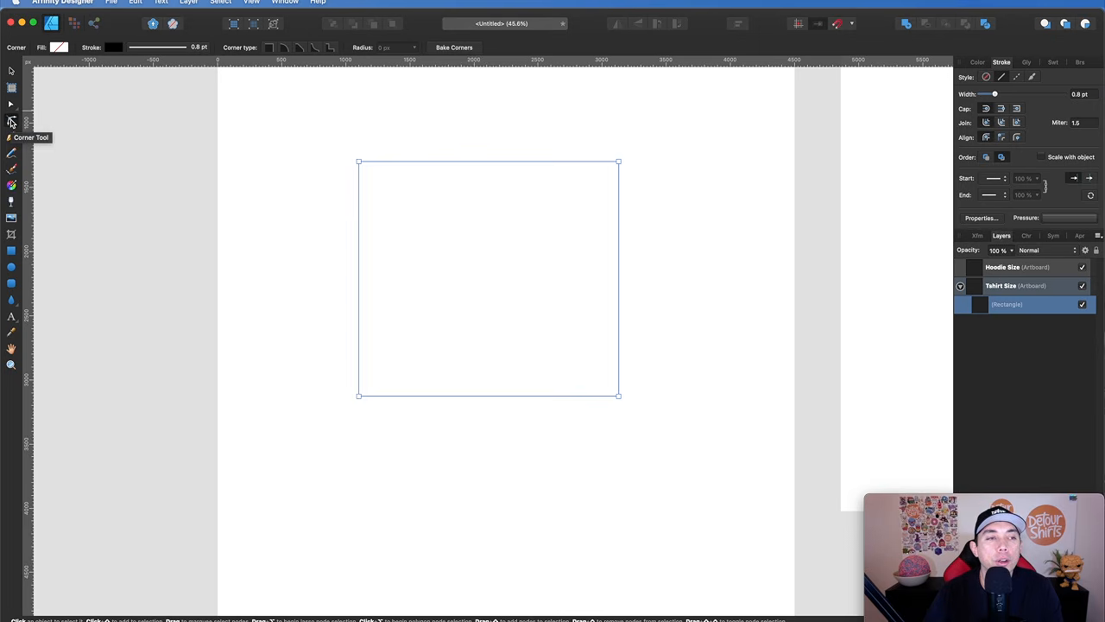
{"action": "left_click", "coordinate": [359, 162]}
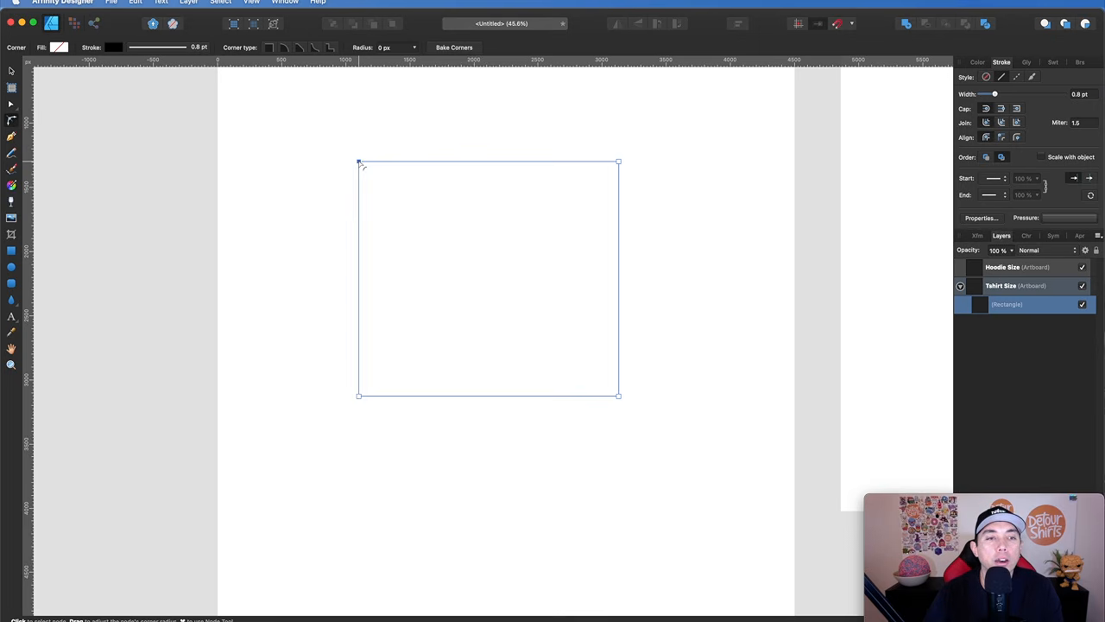
{"action": "left_click_drag", "start_coordinate": [360, 164], "coordinate": [414, 215]}
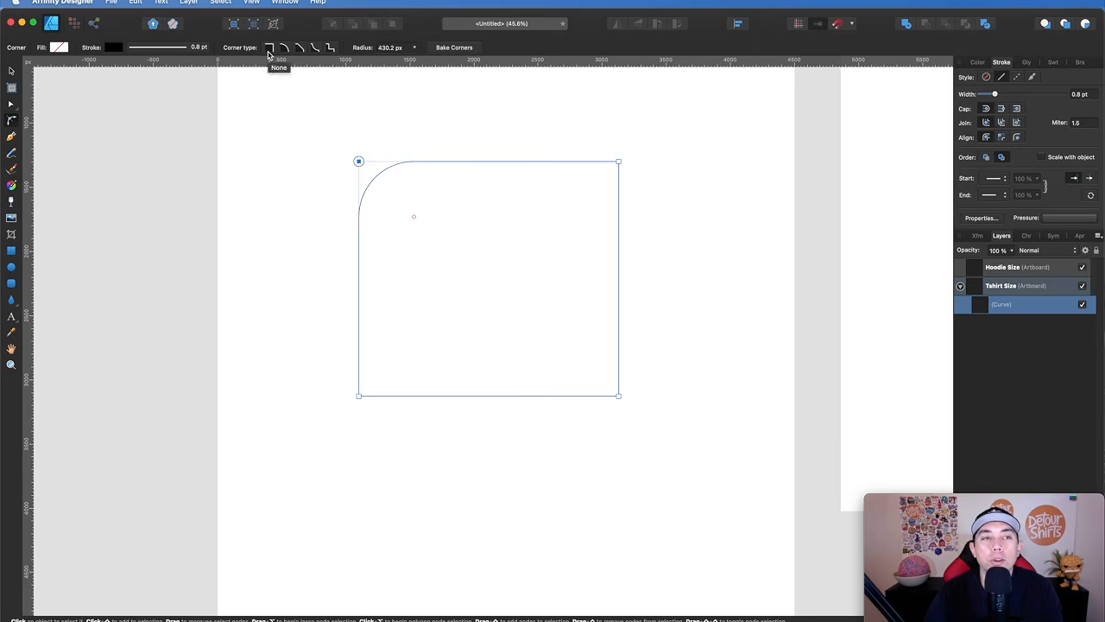
Try the straight and concave corner types on the upper-left corner and settle on the square cutout type
{"action": "left_click", "coordinate": [300, 49]}
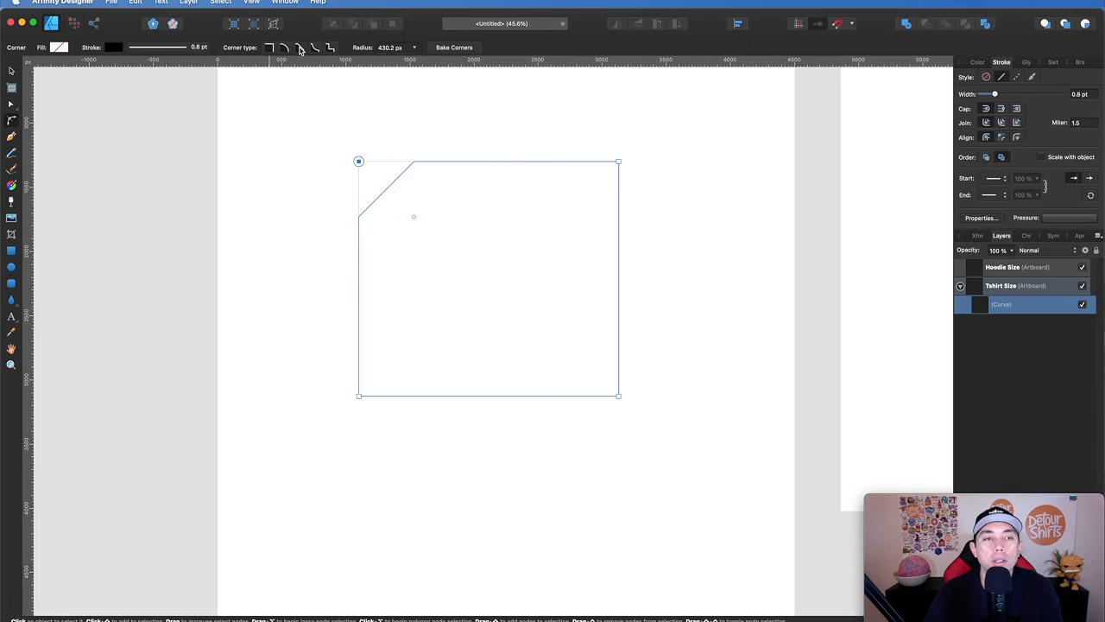
{"action": "left_click", "coordinate": [314, 49]}
{"action": "left_click", "coordinate": [330, 48]}
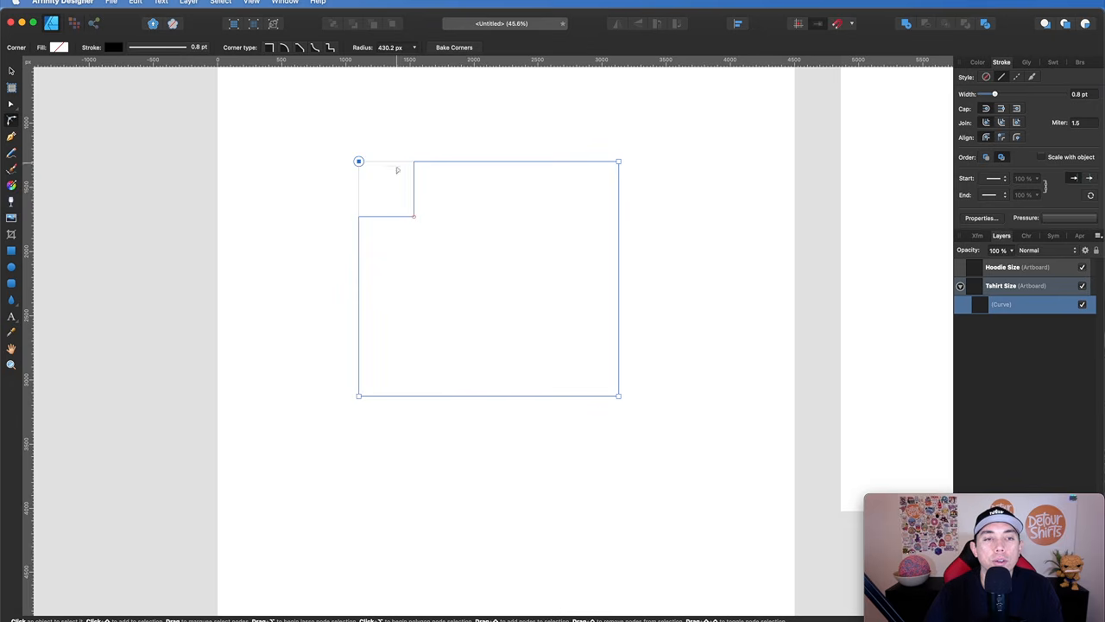
Vary the cutout corner's radius, reducing it to 246 px and 50 px and enlarging it to about 408 px
{"action": "left_click_drag", "start_coordinate": [414, 217], "coordinate": [386, 200]}
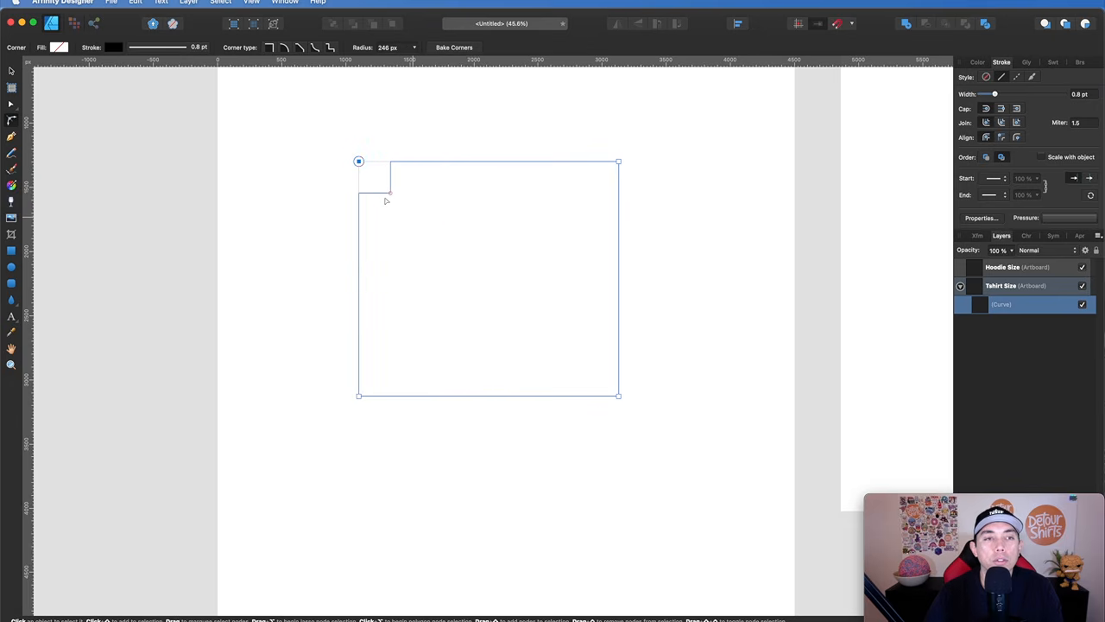
{"action": "left_click", "coordinate": [414, 49]}
{"action": "mouse_move", "coordinate": [415, 59]}
{"action": "left_mouse_down"}
{"action": "mouse_move", "coordinate": [387, 60]}
{"action": "mouse_move", "coordinate": [415, 60]}
{"action": "left_mouse_up"}
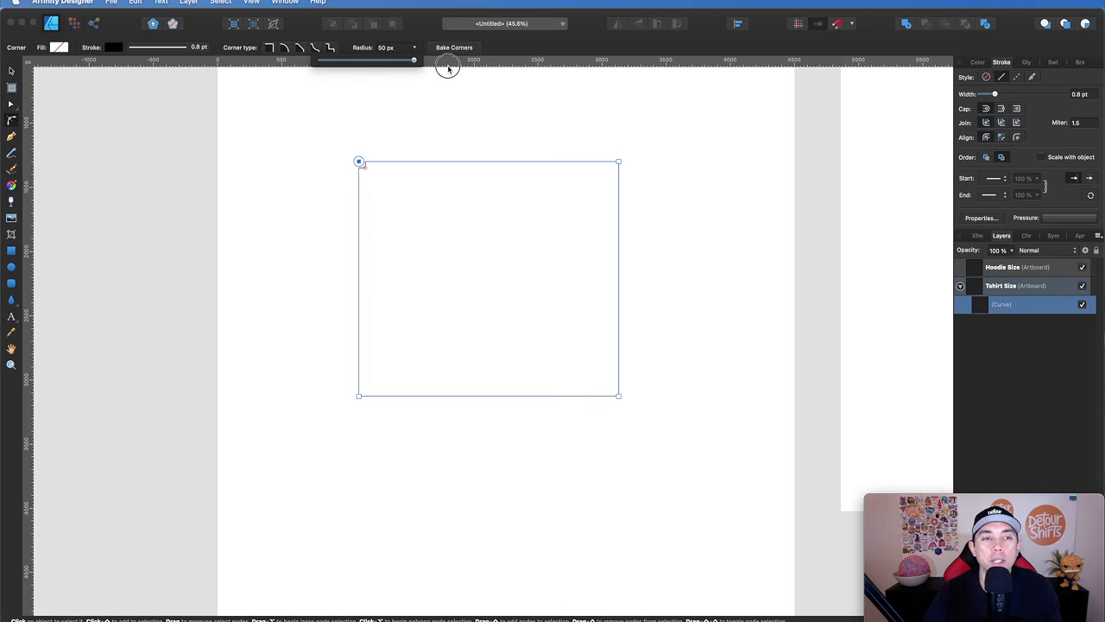
{"action": "left_click_drag", "start_coordinate": [360, 163], "coordinate": [422, 207]}
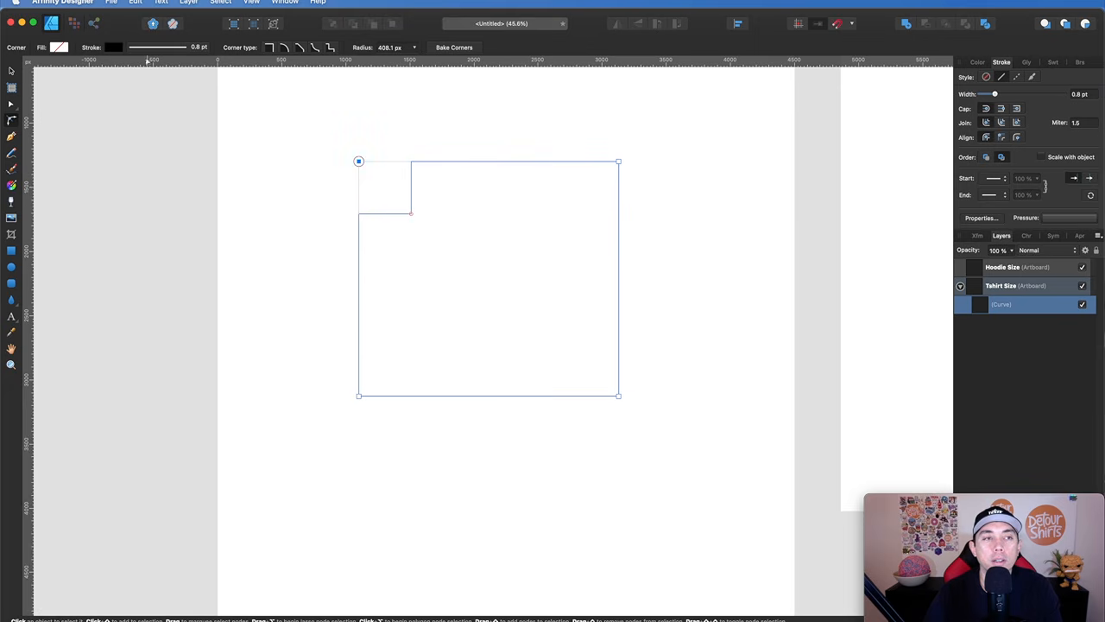
Thicken the notched rectangle's stroke to 7 pt and fill the shape with bright purple
{"action": "left_click", "coordinate": [146, 50]}
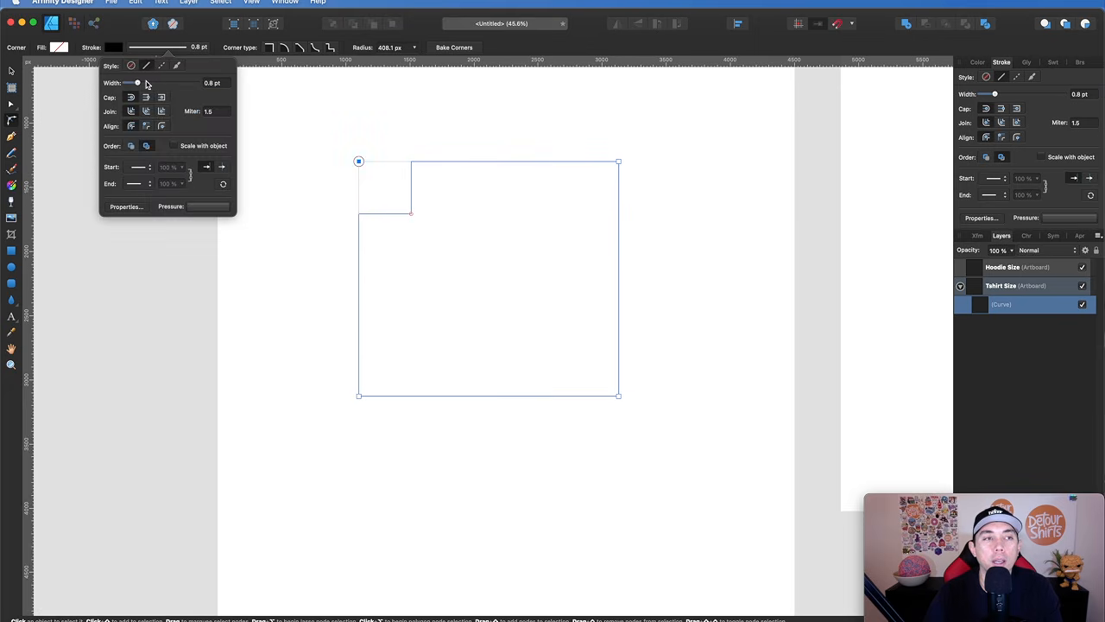
{"action": "mouse_move", "coordinate": [146, 84]}
{"action": "left_mouse_down"}
{"action": "mouse_move", "coordinate": [163, 82]}
{"action": "mouse_move", "coordinate": [141, 83]}
{"action": "mouse_move", "coordinate": [151, 83]}
{"action": "left_mouse_up"}
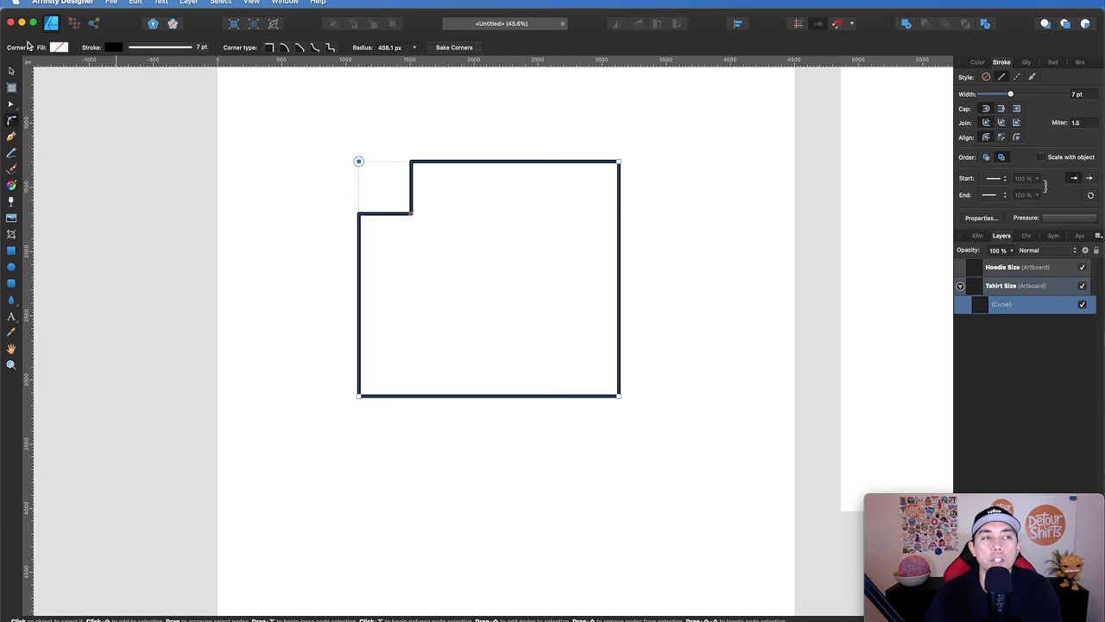
{"action": "left_click", "coordinate": [64, 49]}
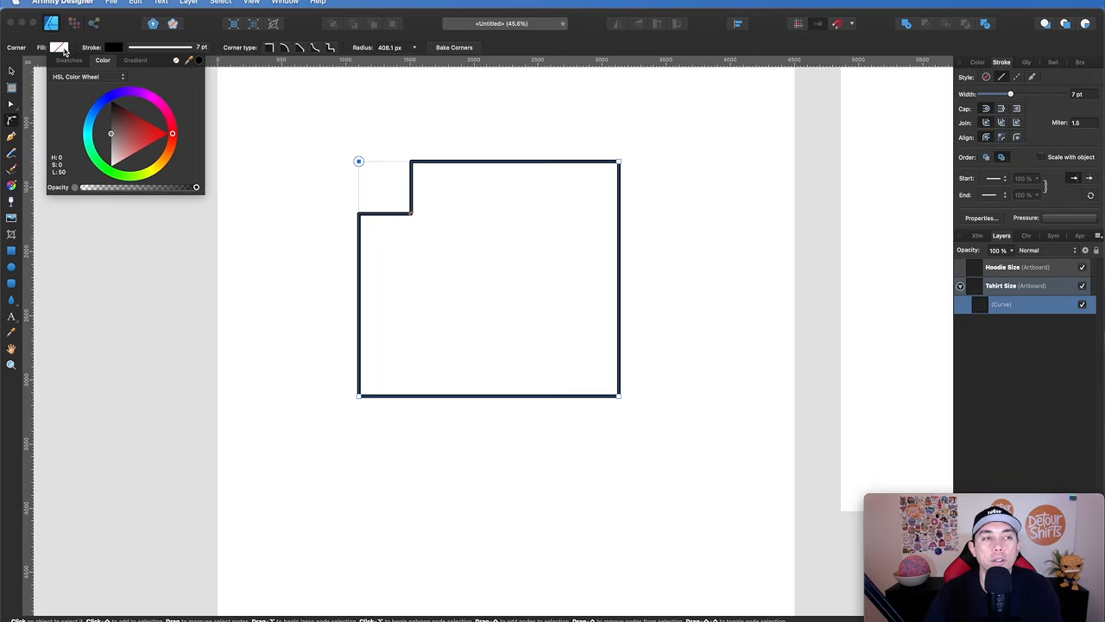
{"action": "left_click", "coordinate": [147, 102]}
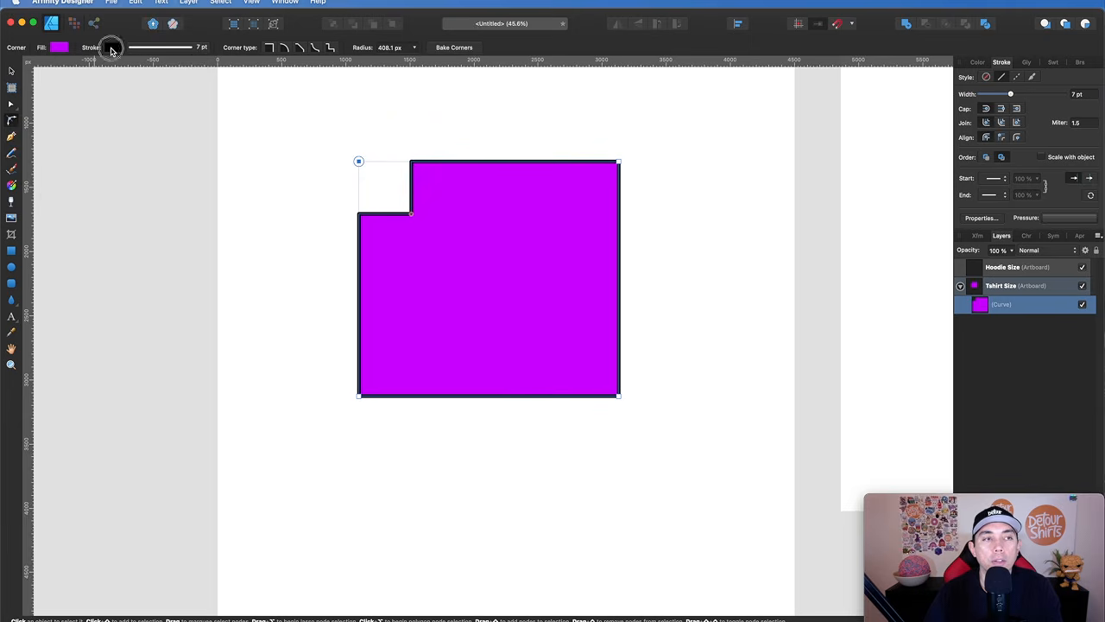
Recolour the notched rectangle's stroke to a muted red and widen it to 29 pt
{"action": "left_click", "coordinate": [112, 49]}
{"action": "left_click", "coordinate": [188, 138]}
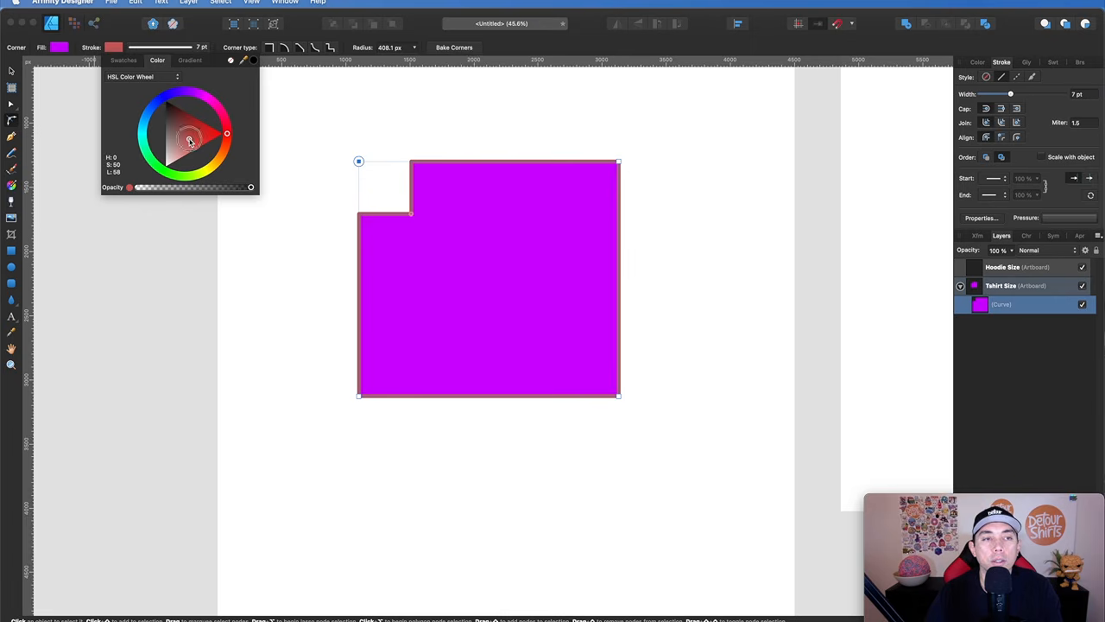
{"action": "left_click", "coordinate": [158, 48]}
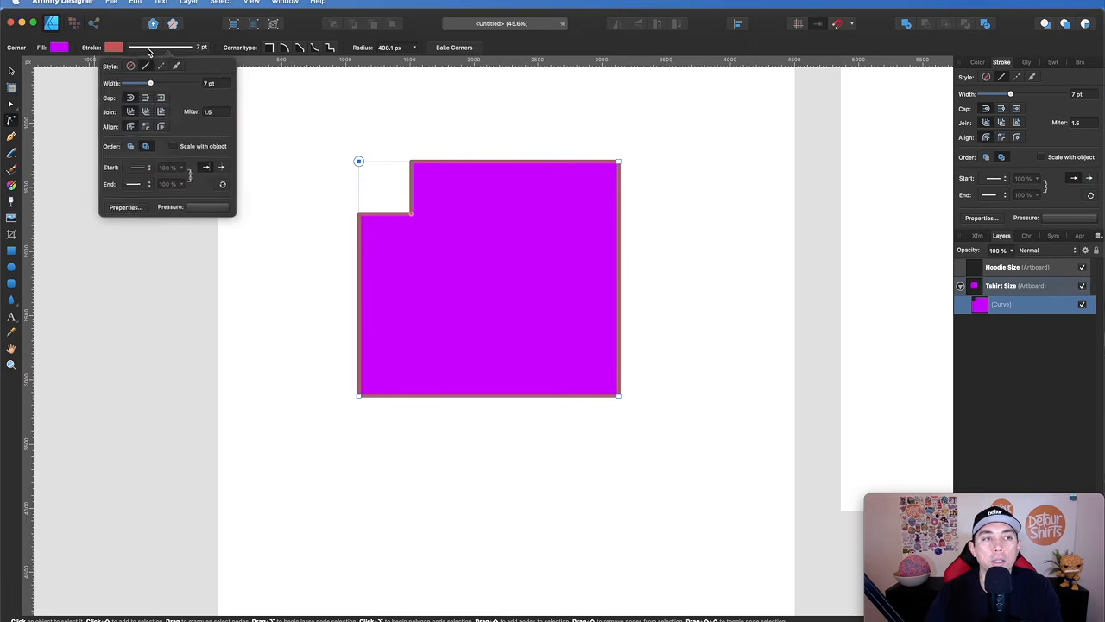
{"action": "left_click_drag", "start_coordinate": [152, 83], "coordinate": [171, 83]}
Try the dashed and solid stroke styles on the rectangle's outline and settle on no stroke
{"action": "left_click", "coordinate": [162, 67]}
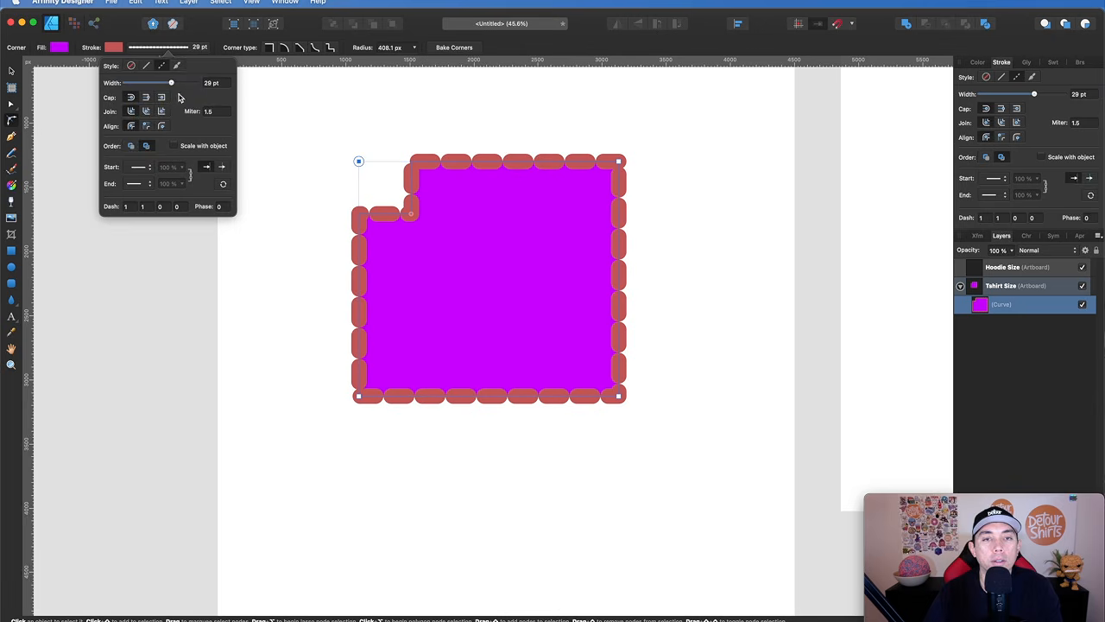
{"action": "left_click", "coordinate": [147, 66]}
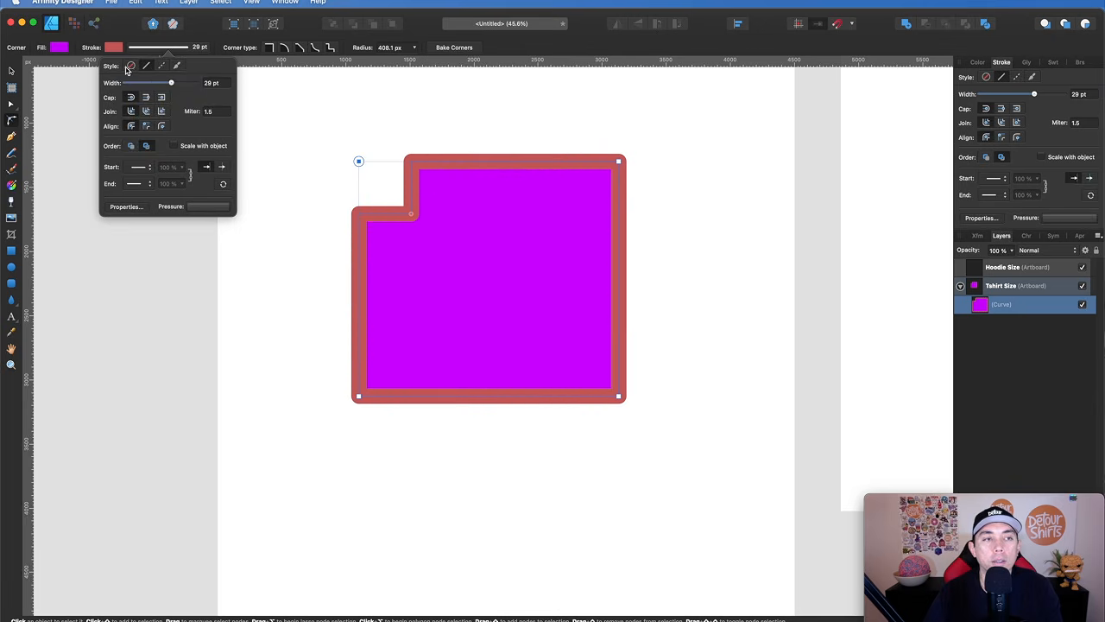
{"action": "left_click", "coordinate": [128, 67]}
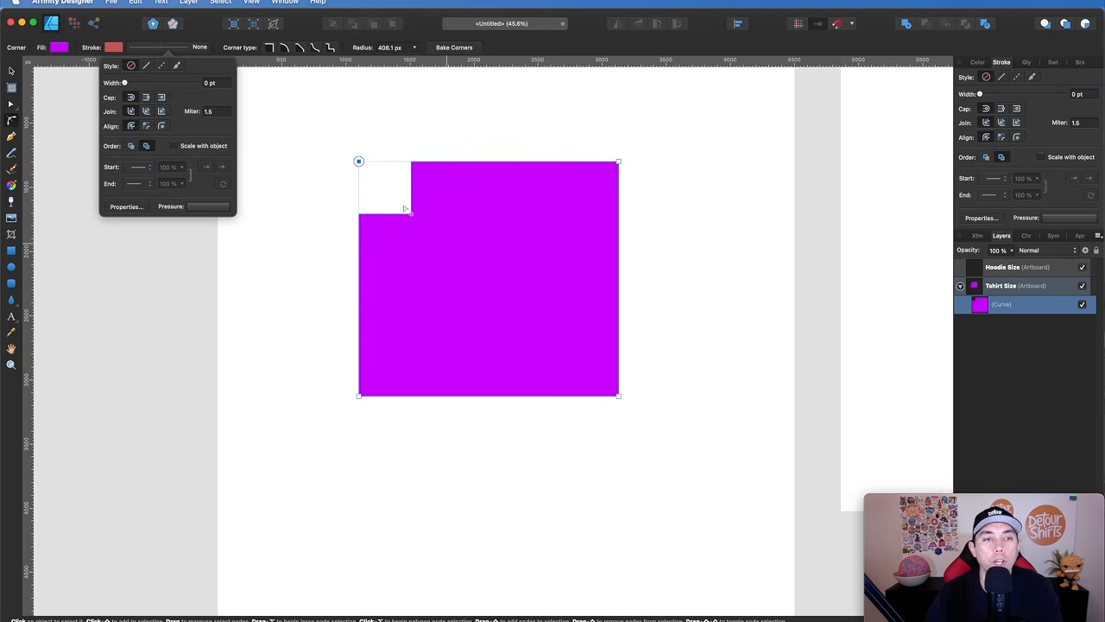
Bake the slightly reduced upper-left cutout, and cut and bake a concave corner of about 500 px at the shape's upper right
{"action": "left_click_drag", "start_coordinate": [411, 214], "coordinate": [407, 209]}
{"action": "left_click", "coordinate": [454, 47]}
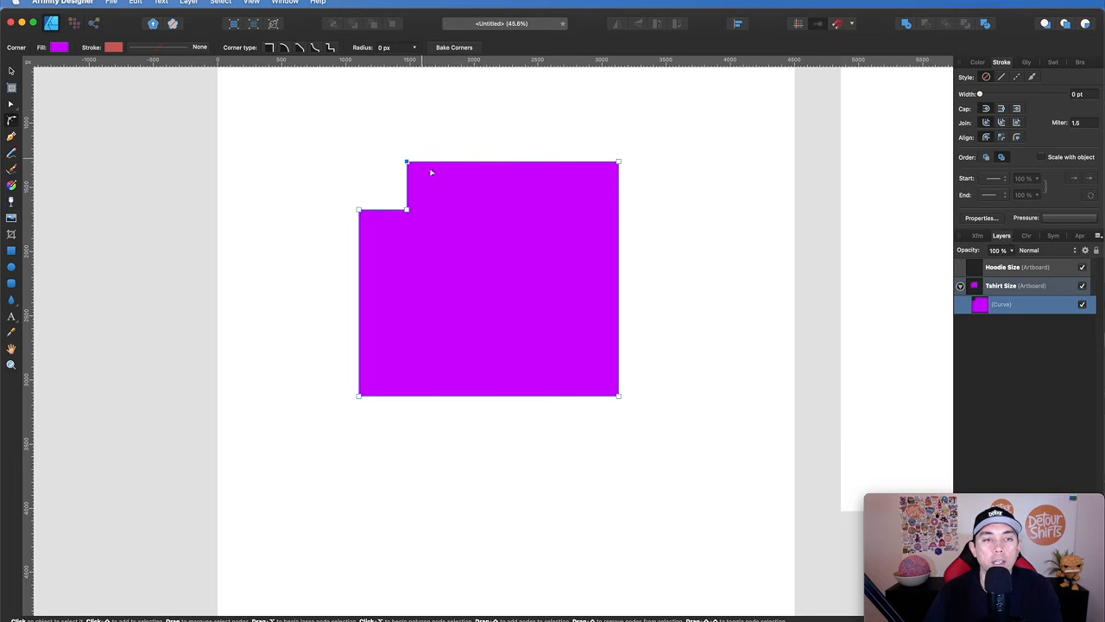
{"action": "left_click", "coordinate": [618, 162]}
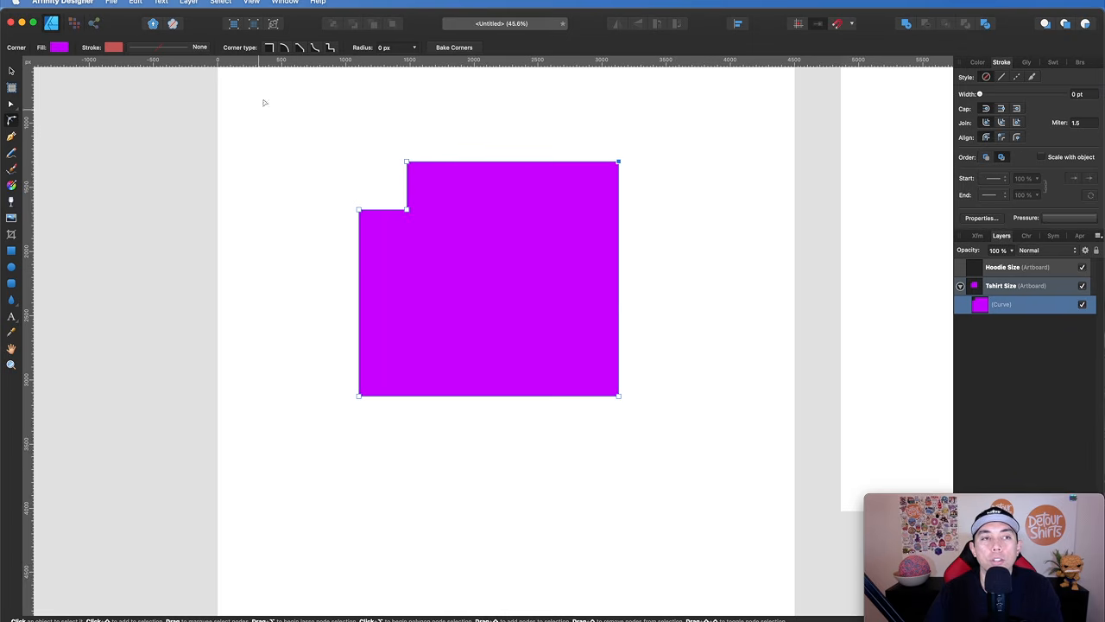
{"action": "left_click", "coordinate": [314, 47]}
{"action": "left_click_drag", "start_coordinate": [618, 162], "coordinate": [555, 225]}
{"action": "left_click", "coordinate": [444, 49]}
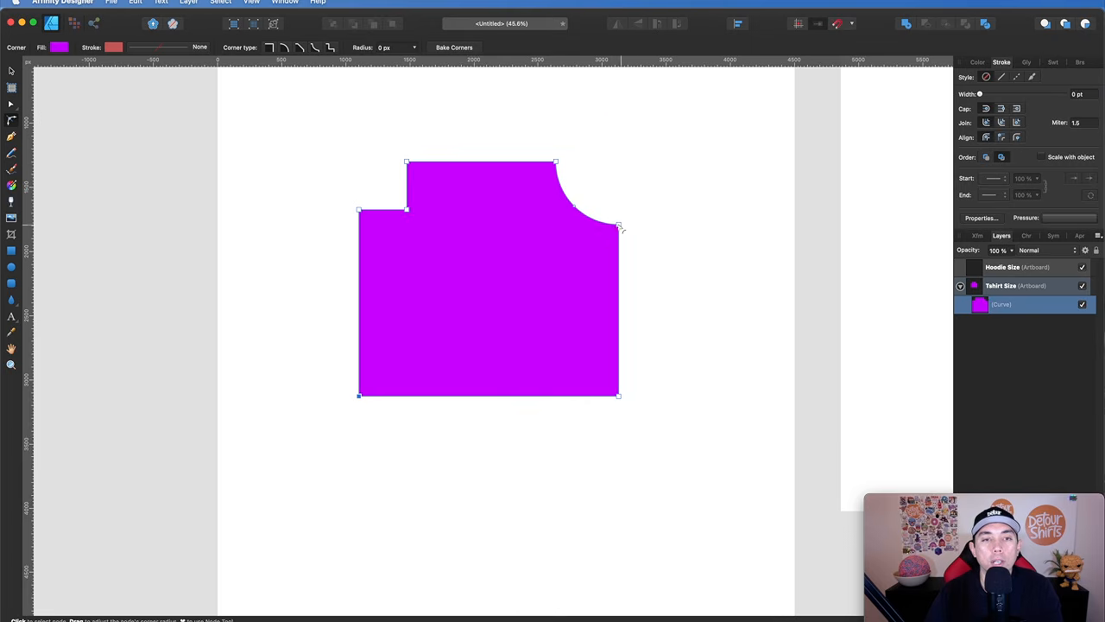
Try adjusting the middle node of the baked concave arc with the Node Tool
{"action": "left_click", "coordinate": [11, 104]}
{"action": "left_click", "coordinate": [47, 103]}
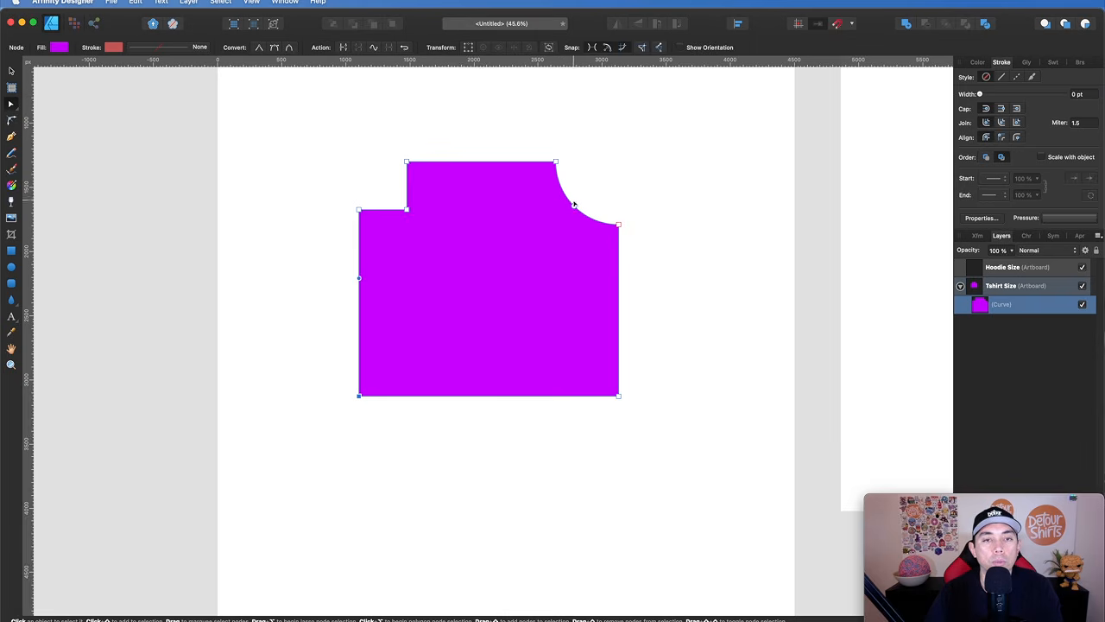
{"action": "mouse_move", "coordinate": [572, 199]}
{"action": "left_mouse_down"}
{"action": "mouse_move", "coordinate": [536, 229]}
{"action": "mouse_move", "coordinate": [486, 202]}
{"action": "mouse_move", "coordinate": [570, 211]}
{"action": "left_mouse_up"}
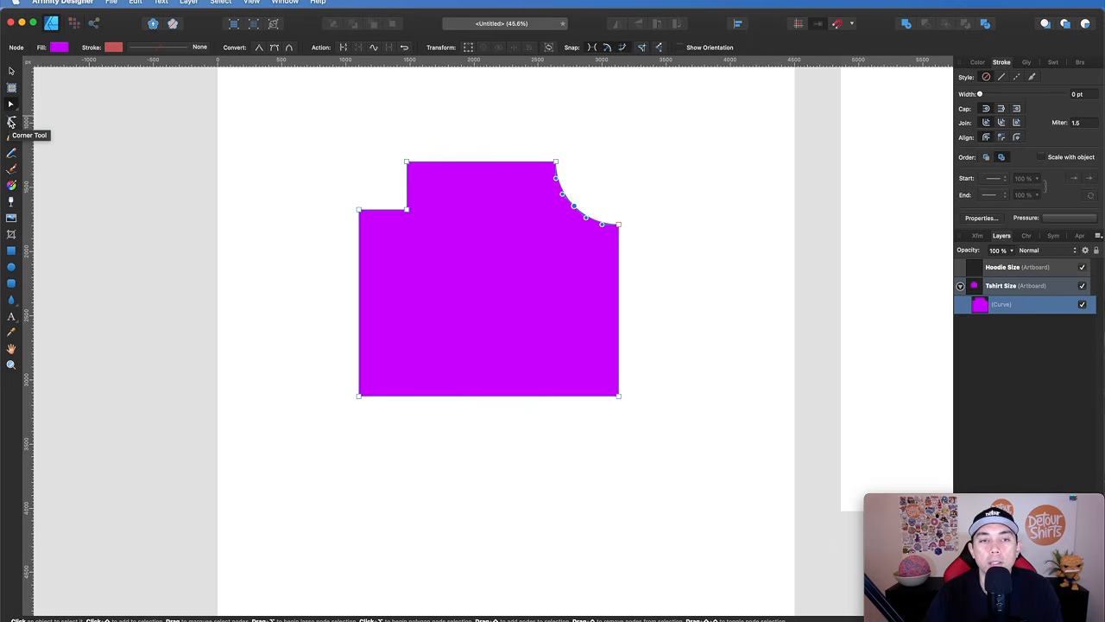
Delete the purple shape from the Tshirt Size artboard
{"action": "key", "text": "v"}
{"action": "key", "text": "Delete"}
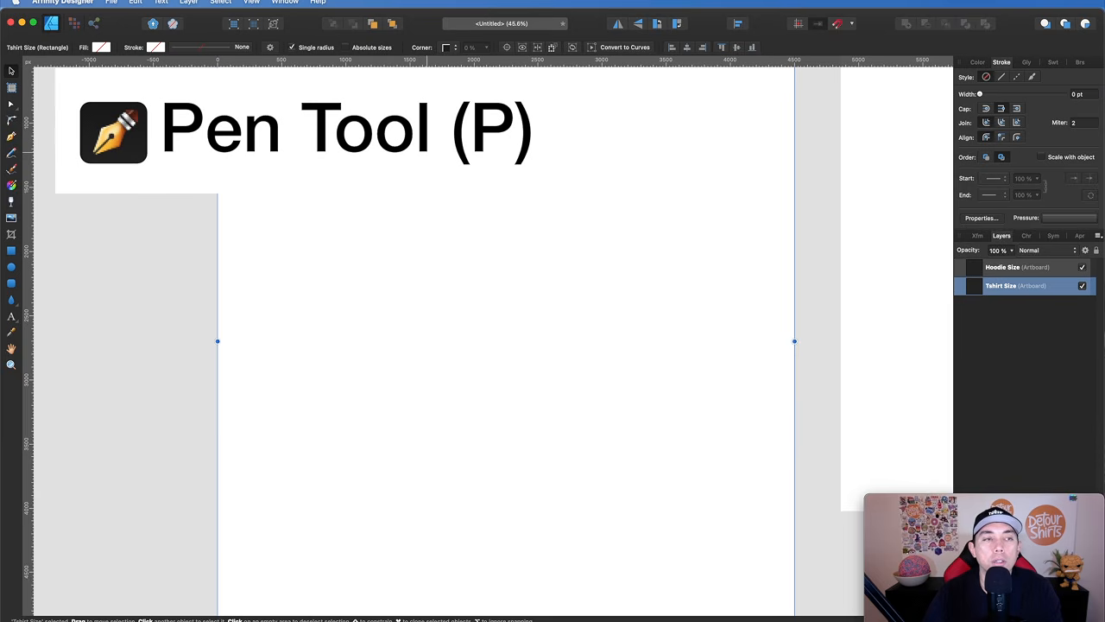
Draw a closed Pen Tool shape about 1500 px wide in the artboard's upper part, with three straight and two curved sides
{"action": "left_click", "coordinate": [11, 136]}
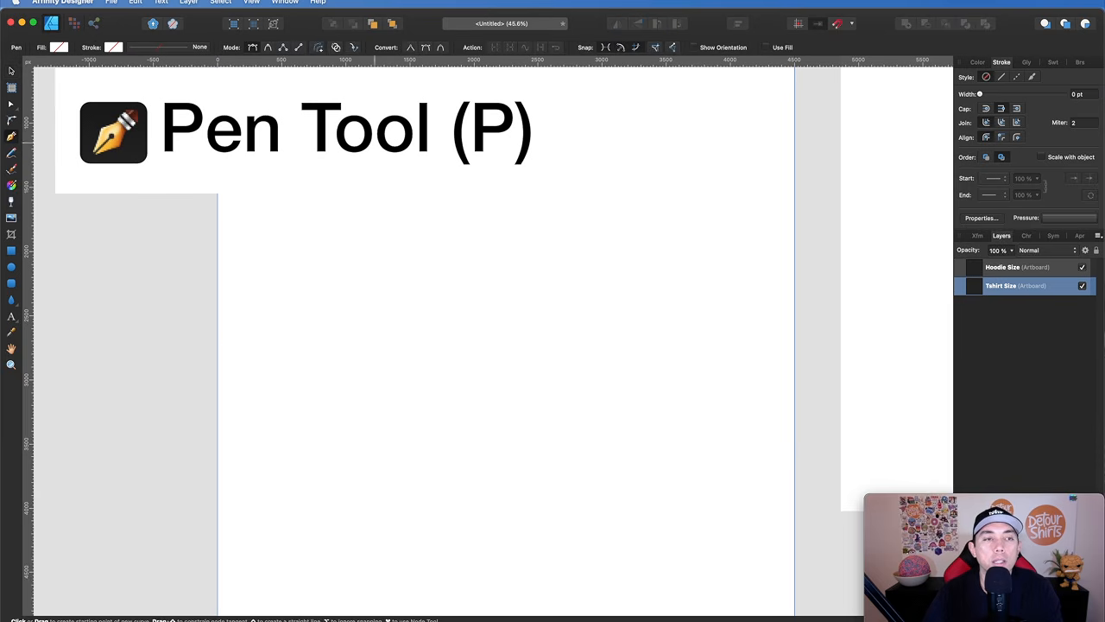
{"action": "left_click", "coordinate": [354, 169]}
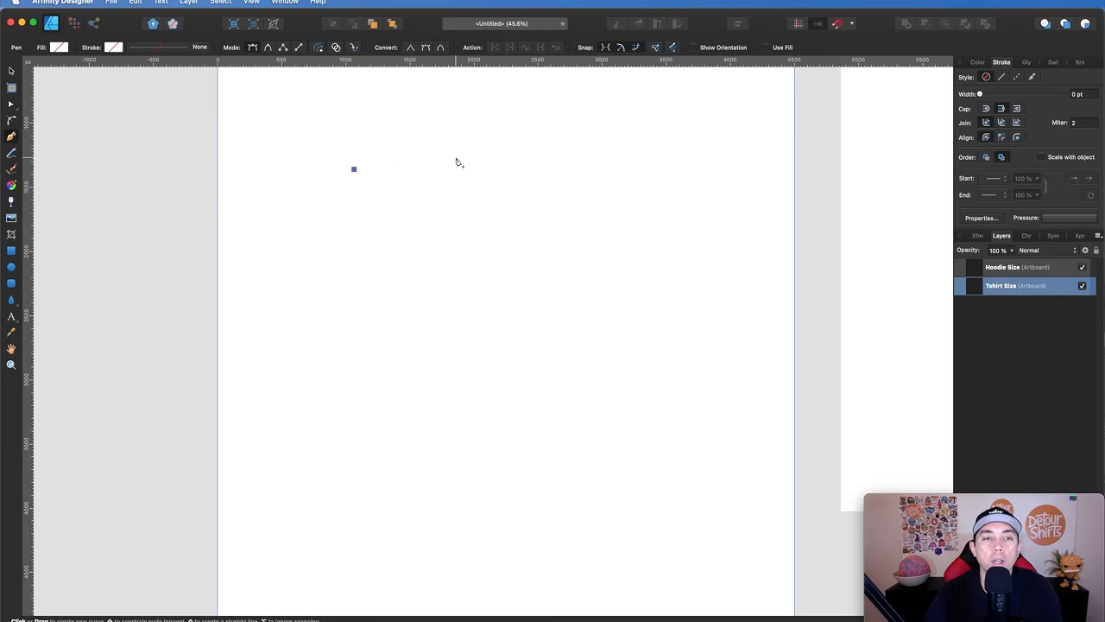
{"action": "left_click", "coordinate": [443, 128]}
{"action": "left_click", "coordinate": [516, 177]}
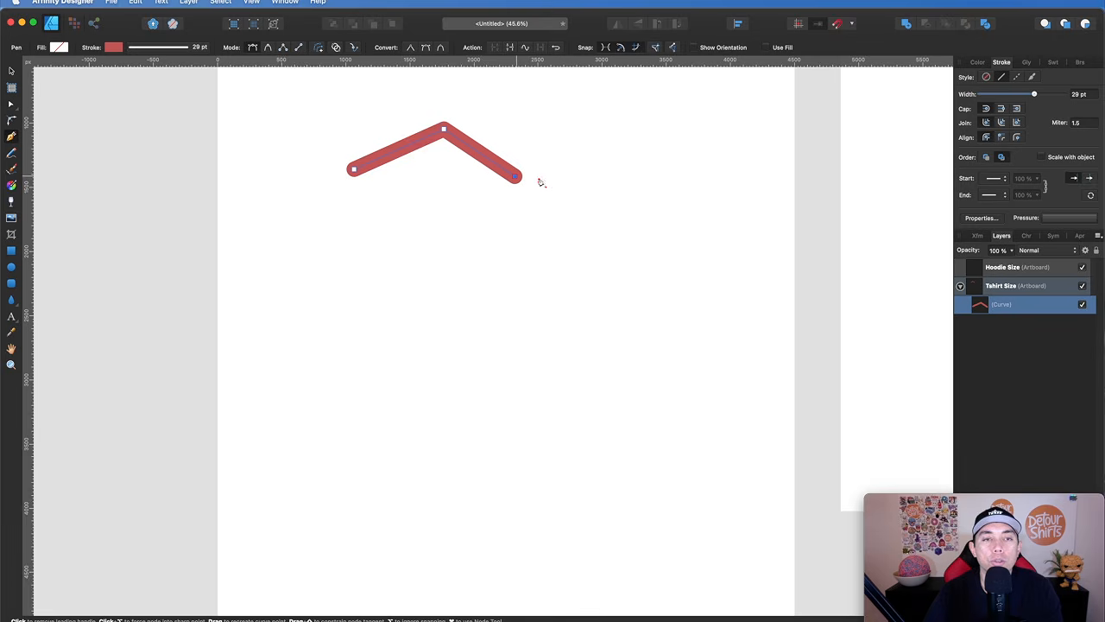
{"action": "left_click", "coordinate": [506, 260]}
{"action": "left_click_drag", "start_coordinate": [371, 273], "coordinate": [321, 223]}
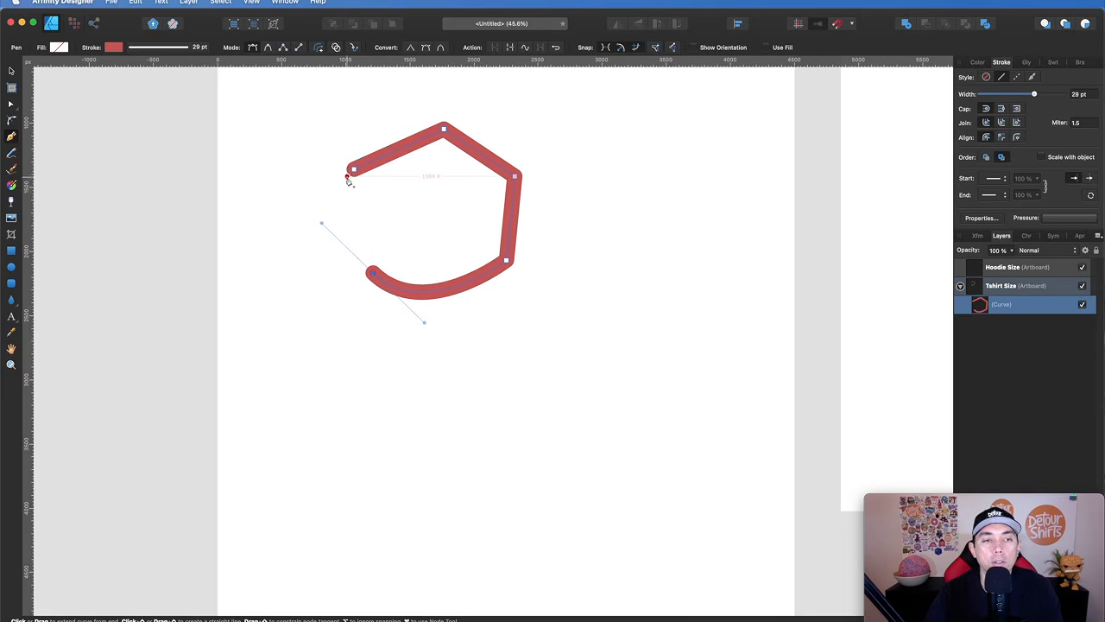
{"action": "left_click_drag", "start_coordinate": [353, 168], "coordinate": [402, 133]}
Draw a second closed Pen Tool shape below the first, a rough circle about 1300 px across made of curved segments
{"action": "left_click", "coordinate": [443, 415]}
{"action": "left_click_drag", "start_coordinate": [543, 372], "coordinate": [622, 376]}
{"action": "left_click_drag", "start_coordinate": [605, 460], "coordinate": [602, 486]}
{"action": "left_click_drag", "start_coordinate": [506, 530], "coordinate": [443, 523]}
{"action": "left_click_drag", "start_coordinate": [443, 416], "coordinate": [463, 371]}
Refine the rough circle with the Node Tool by raising its top node and reshaping the right side with the curve handles
{"action": "left_click", "coordinate": [12, 104]}
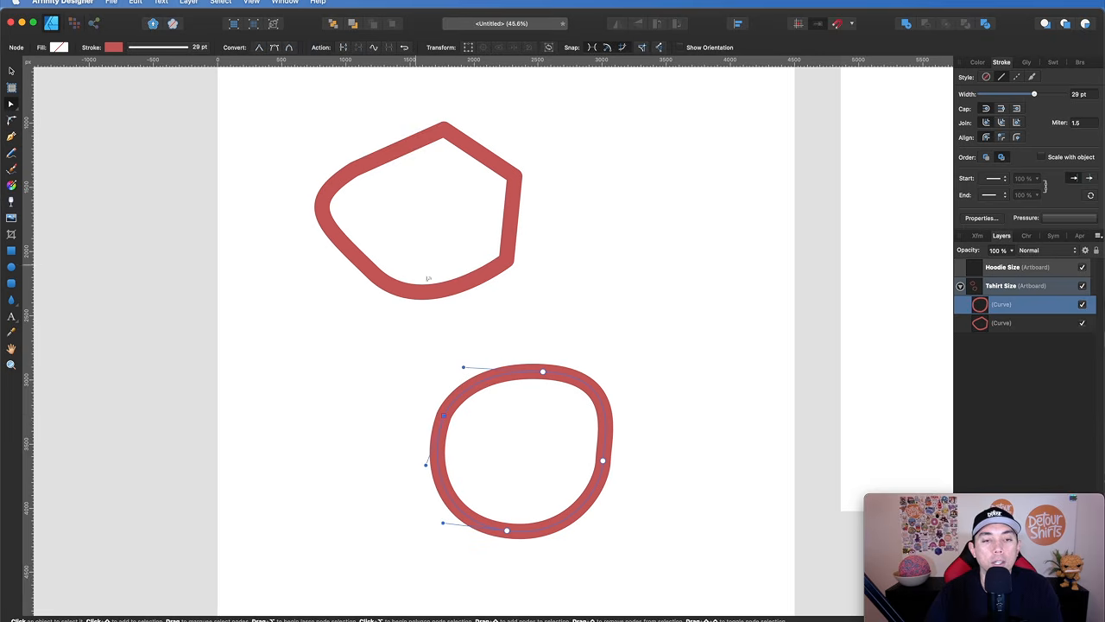
{"action": "mouse_move", "coordinate": [541, 371]}
{"action": "left_mouse_down"}
{"action": "mouse_move", "coordinate": [520, 360]}
{"action": "mouse_move", "coordinate": [535, 364]}
{"action": "left_mouse_up"}
{"action": "left_click", "coordinate": [603, 460]}
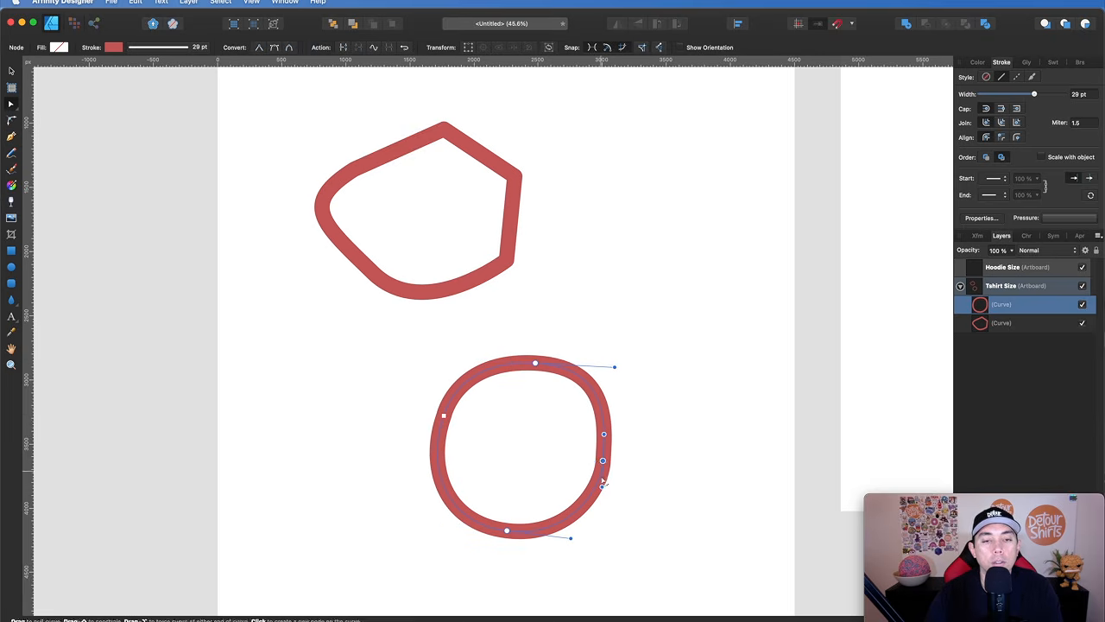
{"action": "left_click_drag", "start_coordinate": [602, 488], "coordinate": [598, 495]}
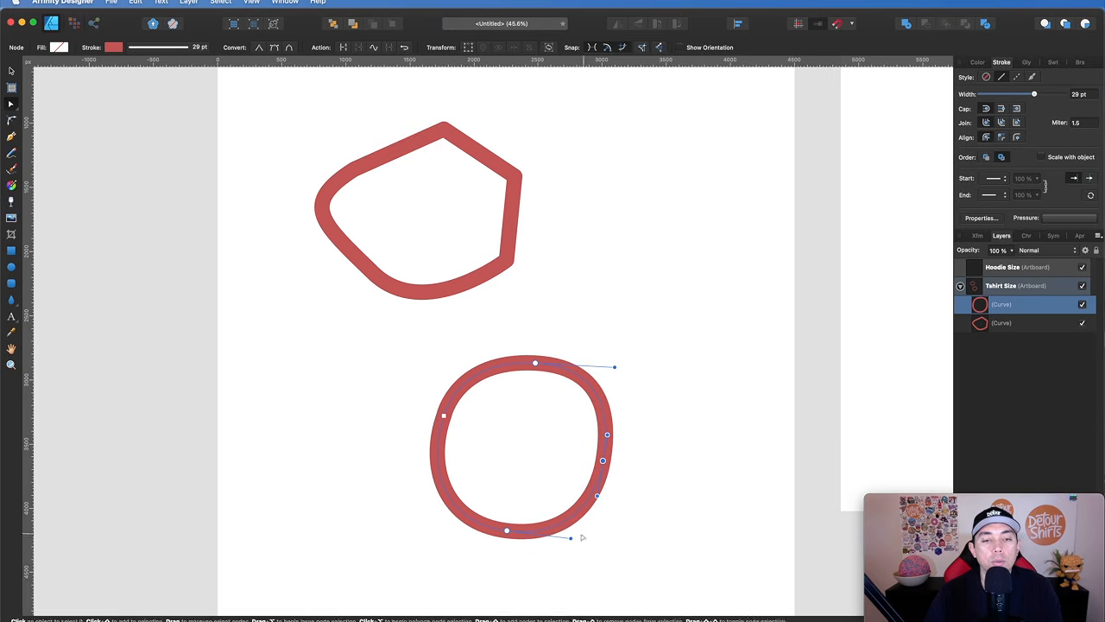
{"action": "left_click_drag", "start_coordinate": [569, 540], "coordinate": [568, 537]}
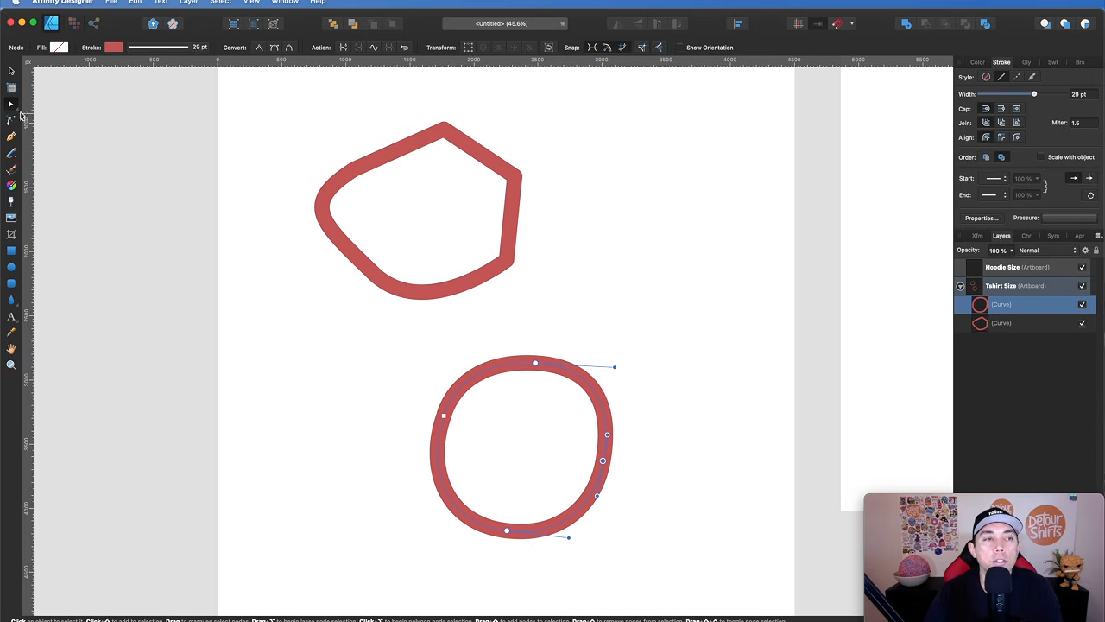
Try converting the upper shape's top node to smooth and adjusting its handles, and convert the node back to sharp
{"action": "left_click", "coordinate": [12, 137]}
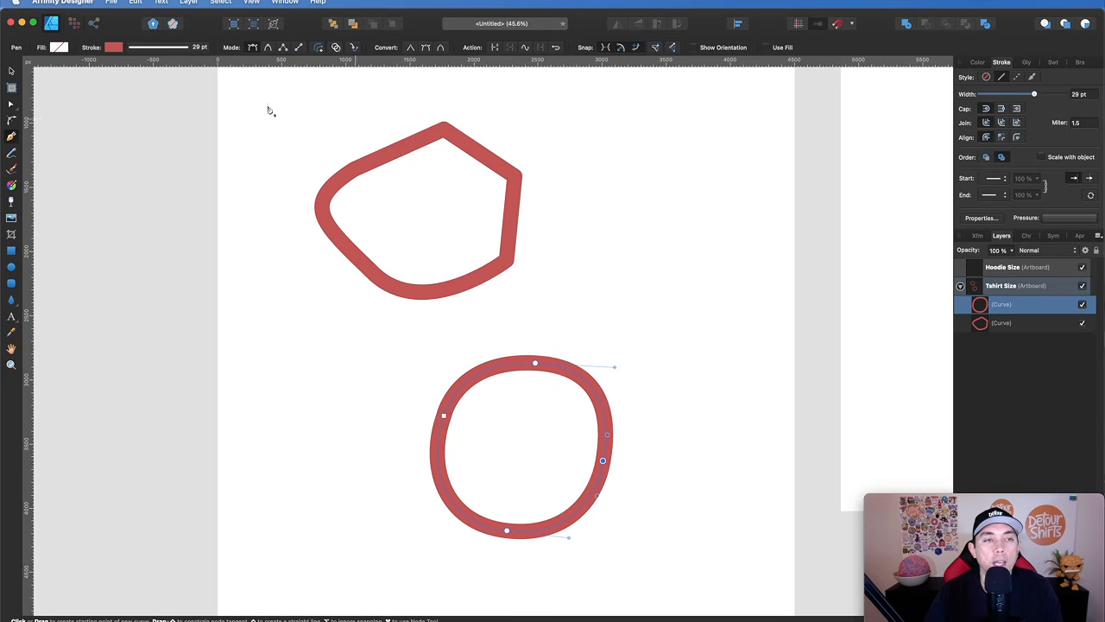
{"action": "left_click", "coordinate": [11, 104]}
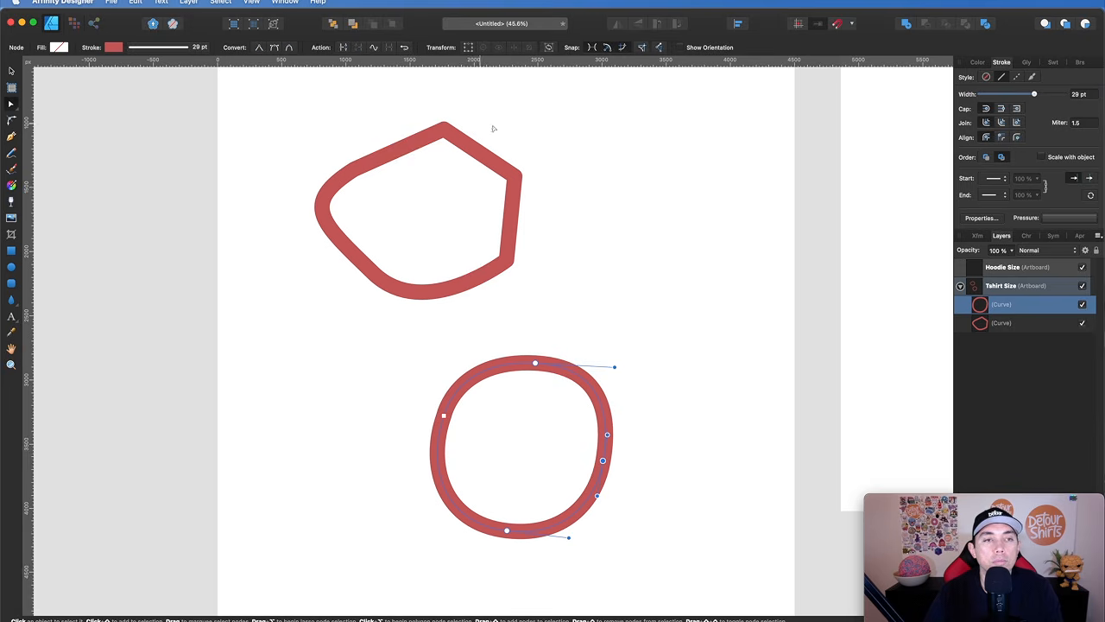
{"action": "left_click", "coordinate": [444, 126]}
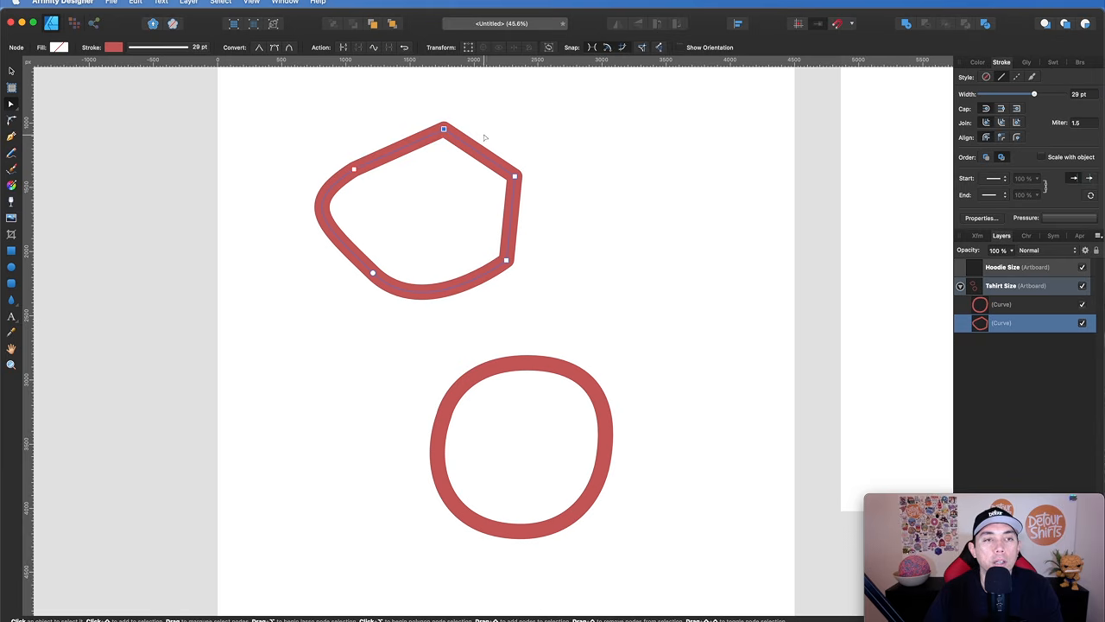
{"action": "left_click", "coordinate": [273, 48]}
{"action": "left_click_drag", "start_coordinate": [472, 129], "coordinate": [501, 129]}
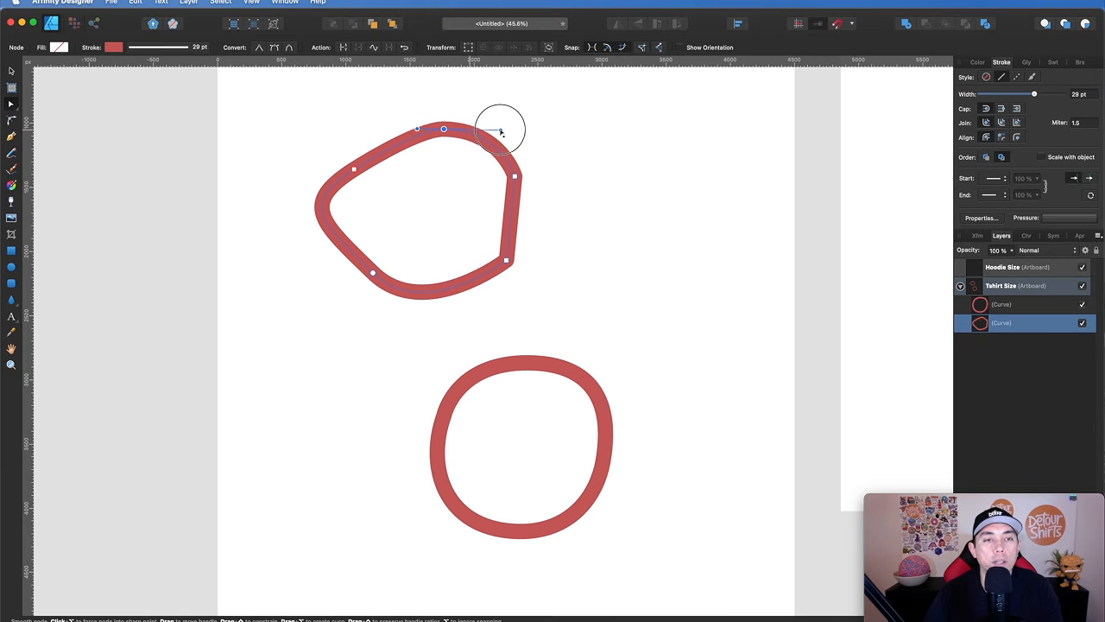
{"action": "mouse_move", "coordinate": [418, 130]}
{"action": "left_mouse_down"}
{"action": "mouse_move", "coordinate": [379, 126]}
{"action": "mouse_move", "coordinate": [399, 125]}
{"action": "left_mouse_up"}
{"action": "left_click_drag", "start_coordinate": [501, 137], "coordinate": [488, 131]}
{"action": "left_click", "coordinate": [257, 47]}
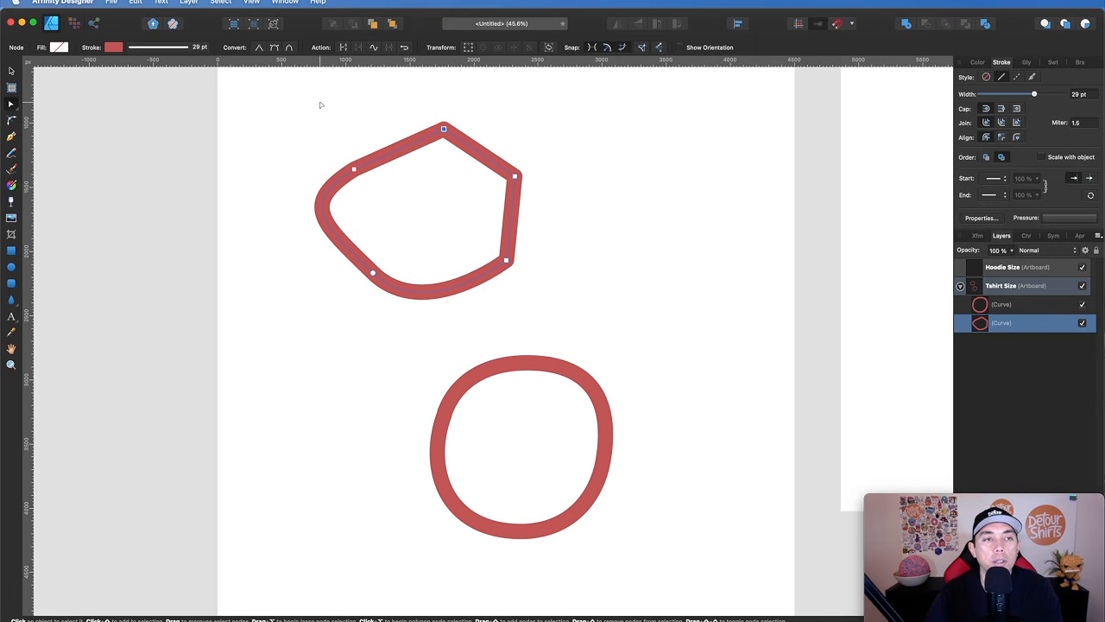
Draw a long freehand squiggle around the two existing shapes with the Pencil Tool
{"action": "left_click", "coordinate": [11, 155]}
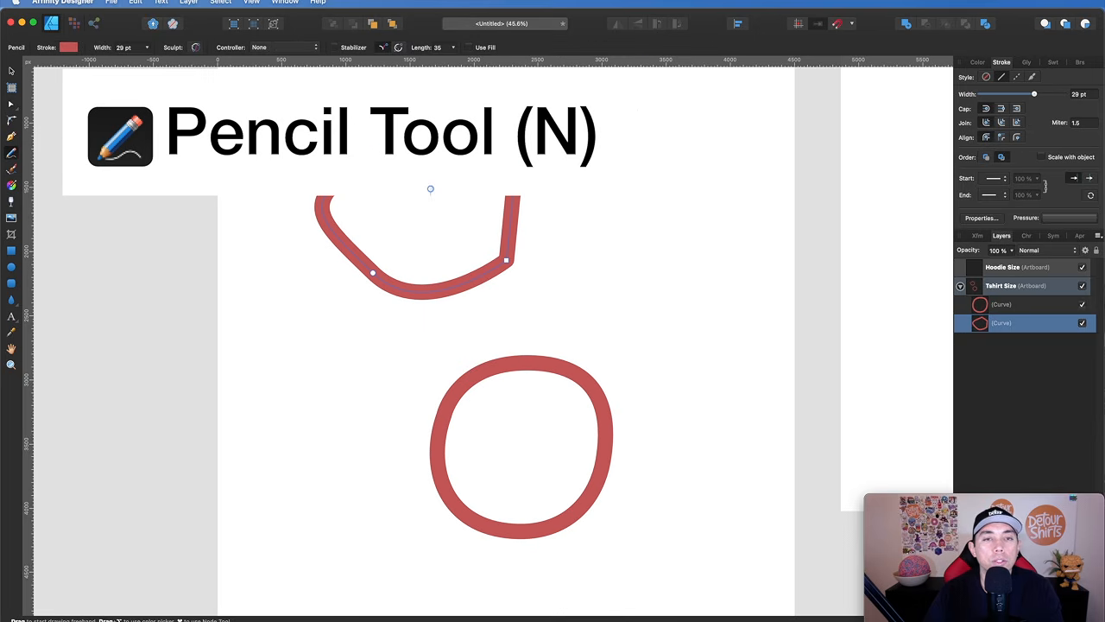
{"action": "mouse_move", "coordinate": [597, 190]}
{"action": "left_mouse_down"}
{"action": "mouse_move", "coordinate": [574, 264]}
{"action": "mouse_move", "coordinate": [689, 237]}
{"action": "mouse_move", "coordinate": [665, 447]}
{"action": "mouse_move", "coordinate": [703, 511]}
{"action": "mouse_move", "coordinate": [617, 329]}
{"action": "mouse_move", "coordinate": [583, 302]}
{"action": "mouse_move", "coordinate": [533, 314]}
{"action": "mouse_move", "coordinate": [445, 361]}
{"action": "mouse_move", "coordinate": [363, 341]}
{"action": "mouse_move", "coordinate": [343, 406]}
{"action": "mouse_move", "coordinate": [271, 301]}
{"action": "mouse_move", "coordinate": [277, 170]}
{"action": "left_mouse_up"}
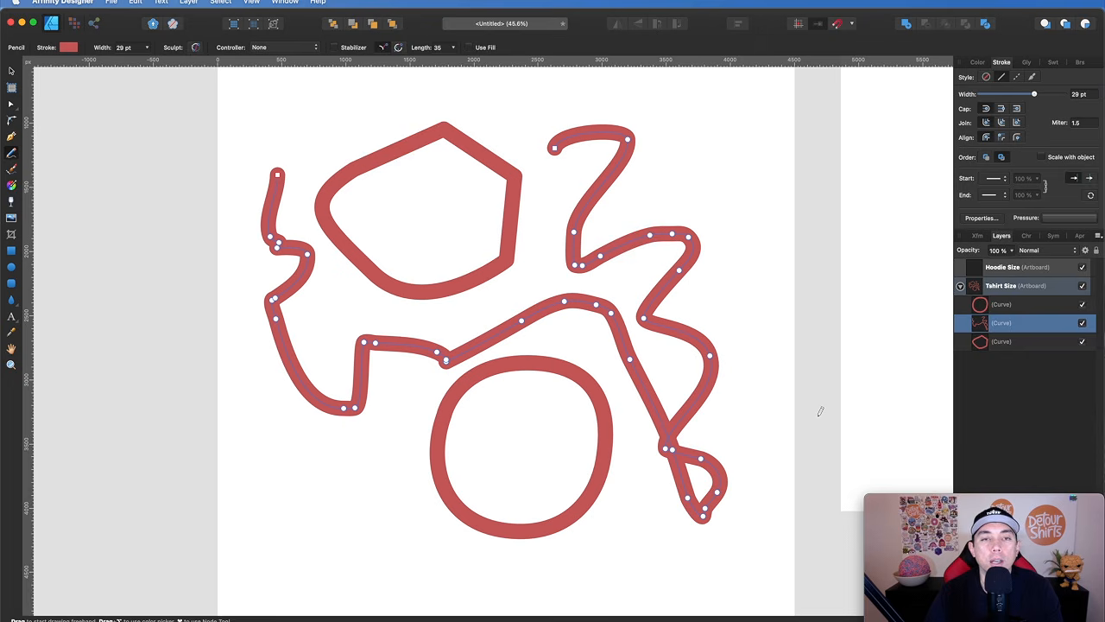
Select all the curves on the Tshirt Size artboard with the Move Tool and delete them
{"action": "left_click", "coordinate": [11, 70]}
{"action": "left_click_drag", "start_coordinate": [232, 101], "coordinate": [771, 578]}
{"action": "key", "text": "Delete"}
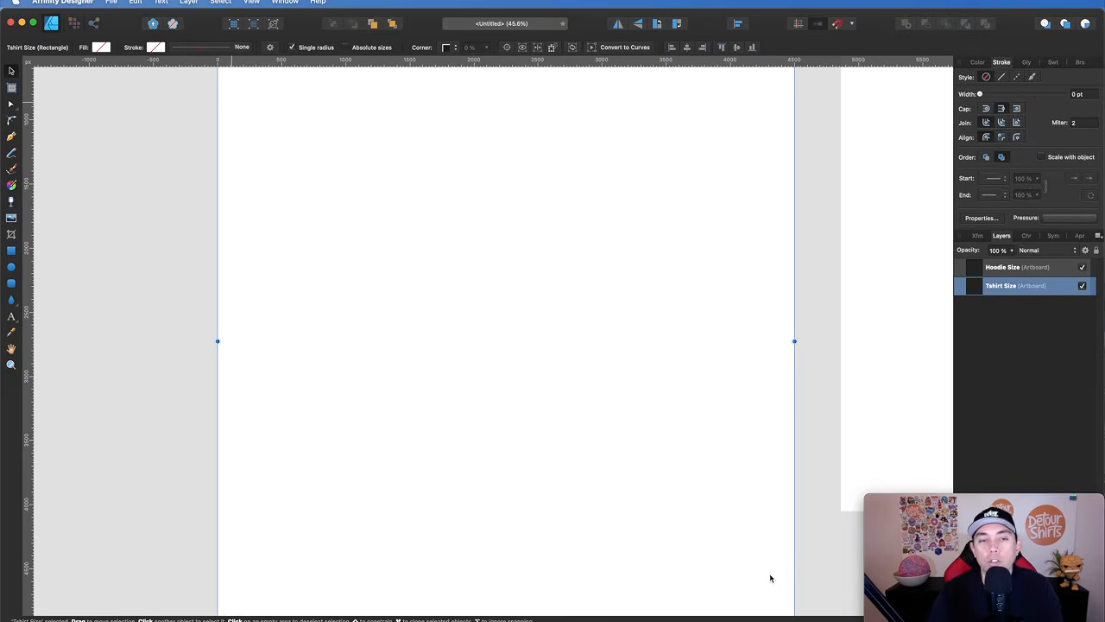
Draw an irregular freehand outline that returns to its start with the Pencil Tool, and shift its lower-right node slightly to the left
{"action": "left_click", "coordinate": [11, 152]}
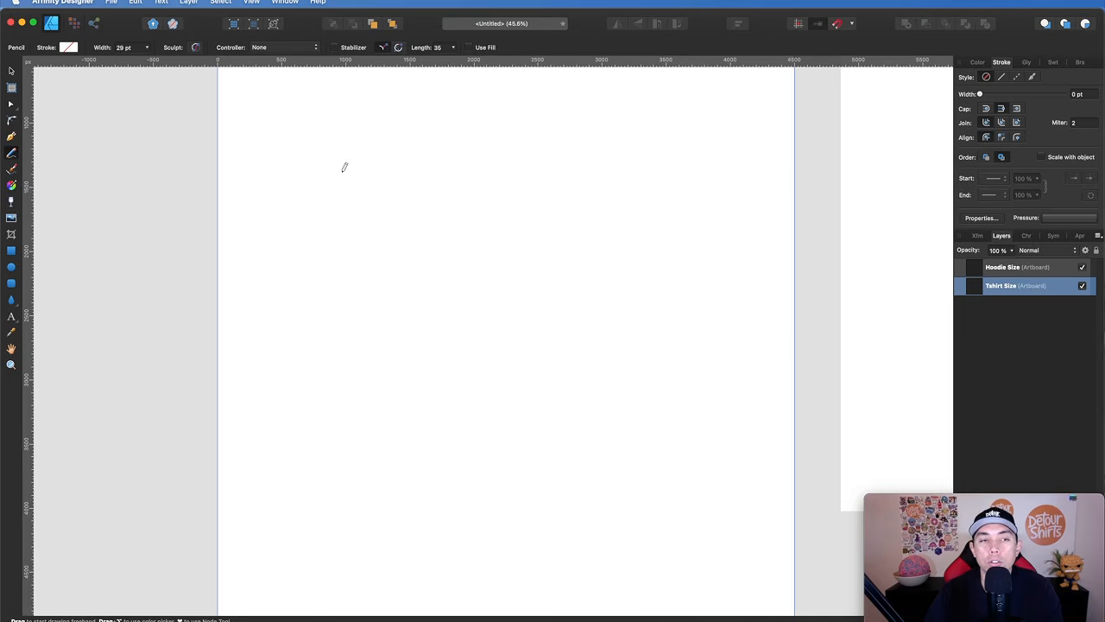
{"action": "mouse_move", "coordinate": [343, 170]}
{"action": "left_mouse_down"}
{"action": "mouse_move", "coordinate": [389, 135]}
{"action": "mouse_move", "coordinate": [420, 137]}
{"action": "mouse_move", "coordinate": [437, 153]}
{"action": "mouse_move", "coordinate": [429, 184]}
{"action": "mouse_move", "coordinate": [386, 220]}
{"action": "mouse_move", "coordinate": [361, 272]}
{"action": "mouse_move", "coordinate": [380, 299]}
{"action": "mouse_move", "coordinate": [449, 257]}
{"action": "mouse_move", "coordinate": [441, 295]}
{"action": "mouse_move", "coordinate": [521, 327]}
{"action": "mouse_move", "coordinate": [559, 361]}
{"action": "mouse_move", "coordinate": [654, 389]}
{"action": "mouse_move", "coordinate": [441, 433]}
{"action": "mouse_move", "coordinate": [384, 372]}
{"action": "mouse_move", "coordinate": [392, 377]}
{"action": "mouse_move", "coordinate": [358, 381]}
{"action": "mouse_move", "coordinate": [310, 366]}
{"action": "mouse_move", "coordinate": [295, 243]}
{"action": "mouse_move", "coordinate": [309, 207]}
{"action": "mouse_move", "coordinate": [279, 170]}
{"action": "mouse_move", "coordinate": [340, 209]}
{"action": "mouse_move", "coordinate": [301, 142]}
{"action": "mouse_move", "coordinate": [342, 137]}
{"action": "mouse_move", "coordinate": [341, 173]}
{"action": "left_mouse_up"}
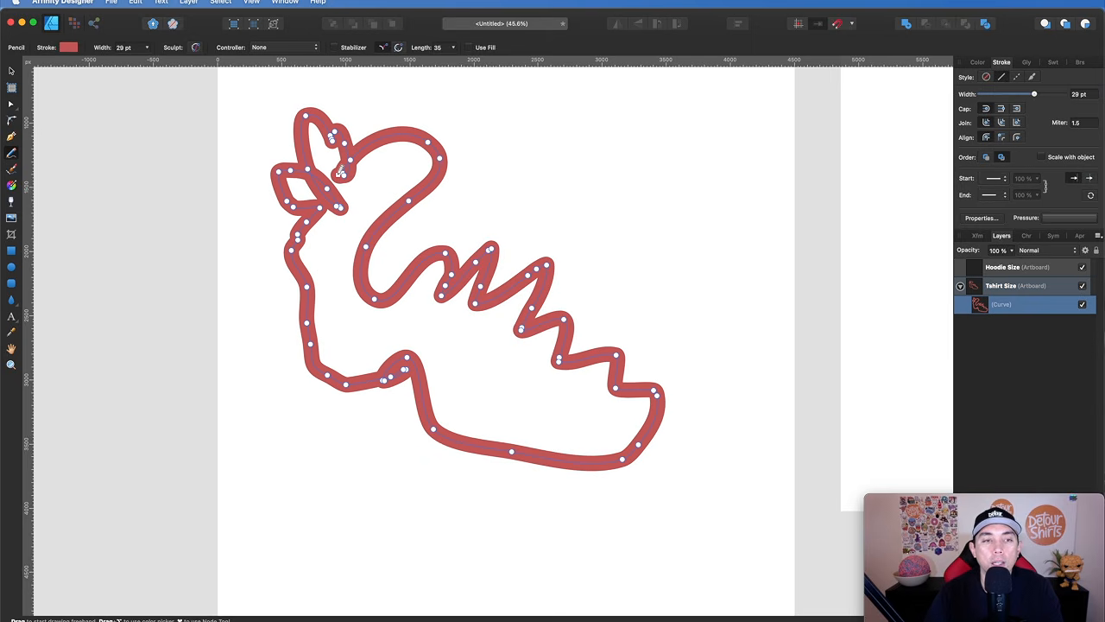
{"action": "left_click", "coordinate": [11, 105]}
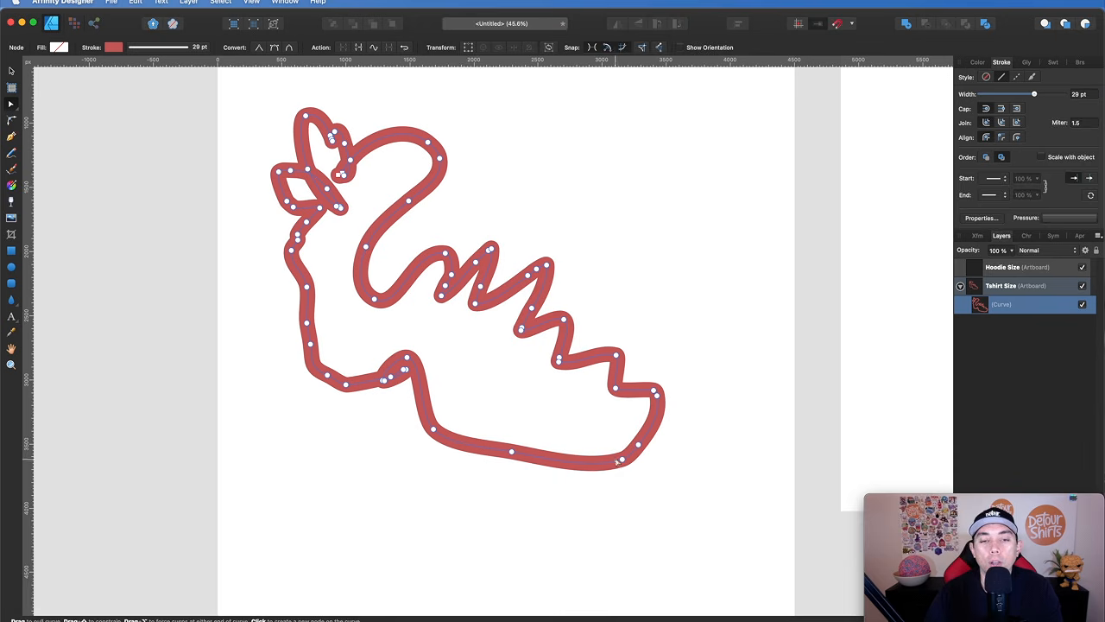
{"action": "left_click_drag", "start_coordinate": [621, 460], "coordinate": [602, 459]}
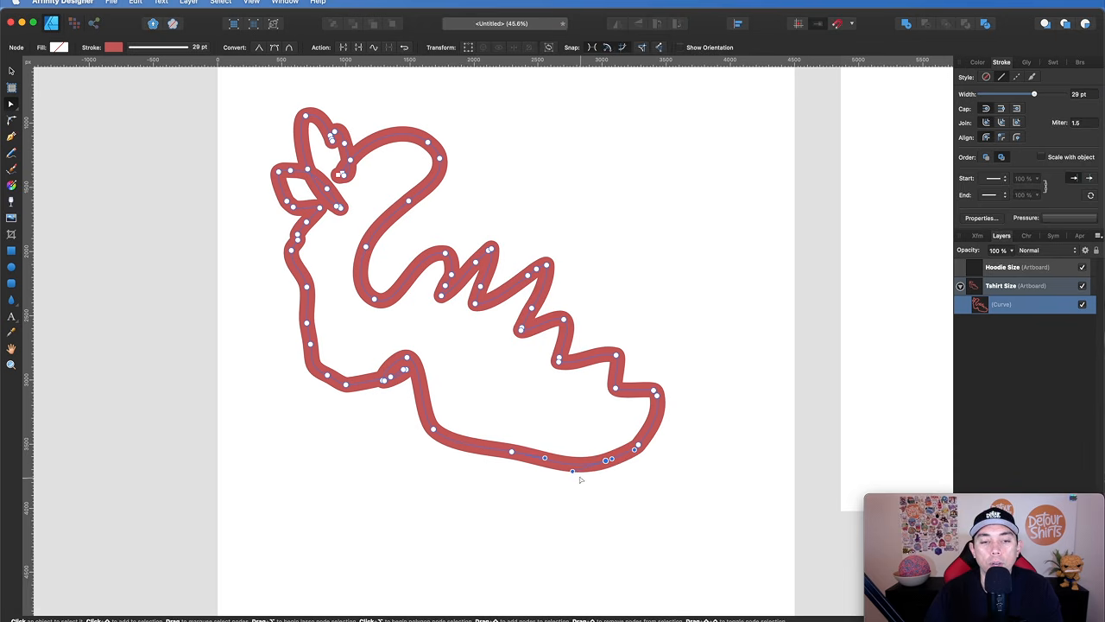
Delete the selected nodes along the outline's lower-right edge, and remove the whole curve from the Tshirt Size artboard with the Move Tool
{"action": "left_click_drag", "start_coordinate": [570, 466], "coordinate": [567, 467]}
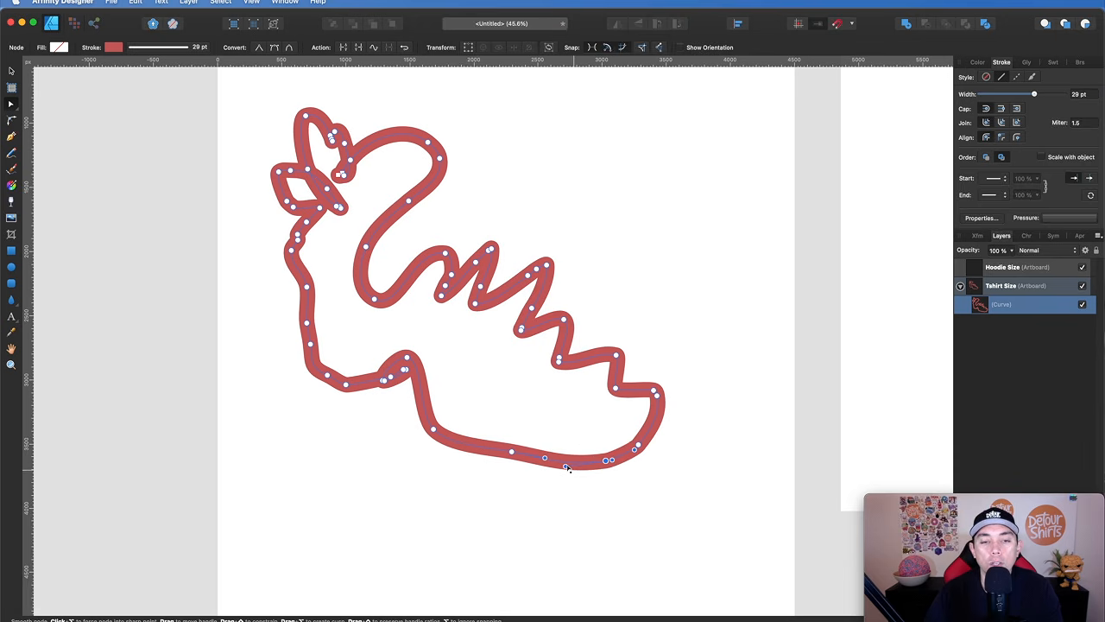
{"action": "key", "text": "Delete"}
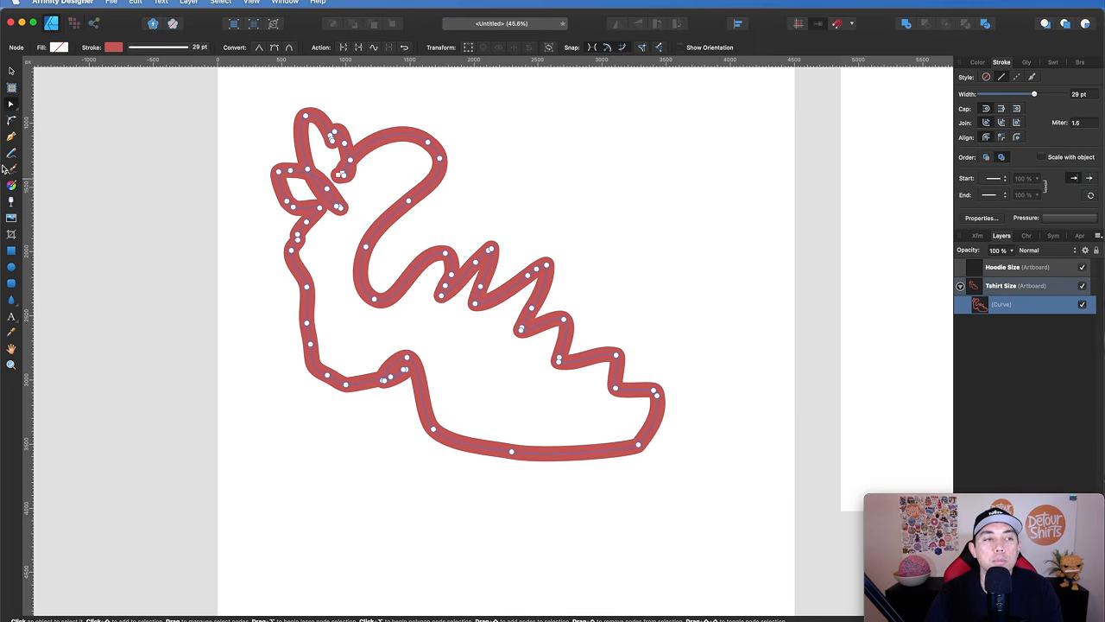
{"action": "left_click", "coordinate": [11, 69]}
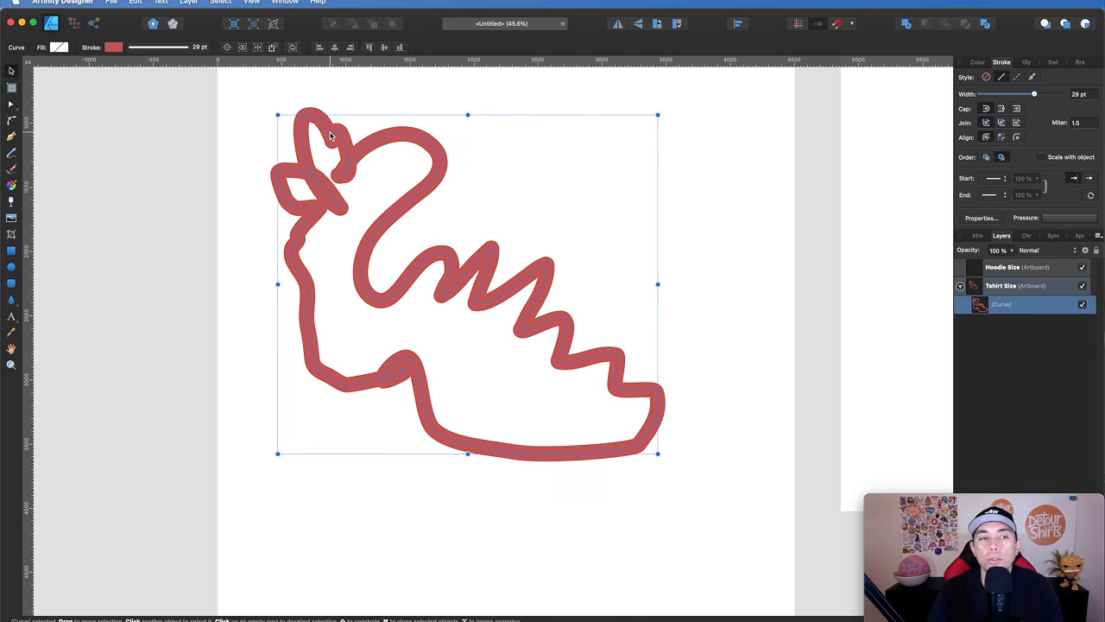
{"action": "key", "text": "Delete"}
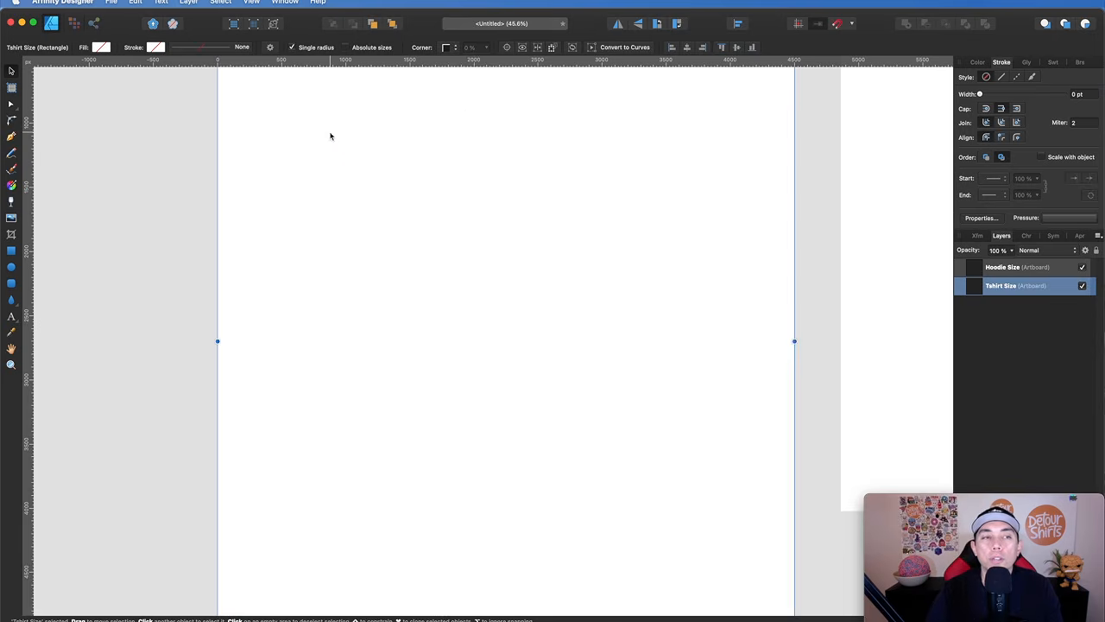
Paint a long S-shaped freehand stroke across the middle of the Tshirt Size artboard with the Vector Brush Tool at 16 px width
{"action": "left_click", "coordinate": [13, 171]}
{"action": "mouse_move", "coordinate": [352, 207]}
{"action": "left_mouse_down"}
{"action": "mouse_move", "coordinate": [454, 178]}
{"action": "mouse_move", "coordinate": [444, 299]}
{"action": "mouse_move", "coordinate": [602, 251]}
{"action": "mouse_move", "coordinate": [640, 420]}
{"action": "left_mouse_up"}
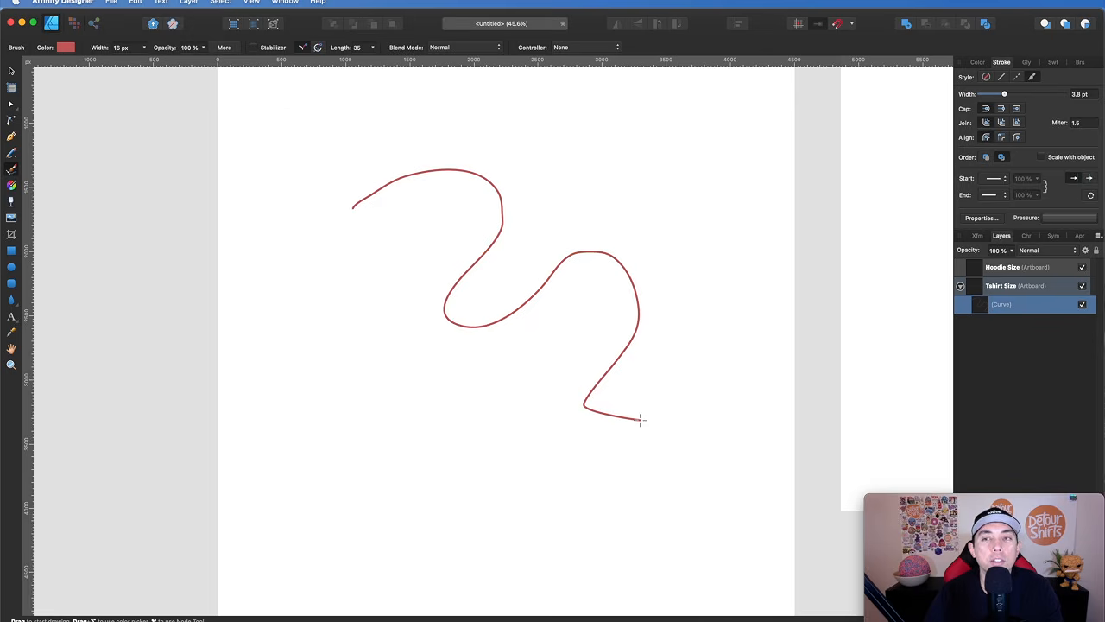
Select the painted stroke with the Move Tool and try several 64-size Engraving brushes on it, including the multi-line ones
{"action": "left_click", "coordinate": [1079, 62]}
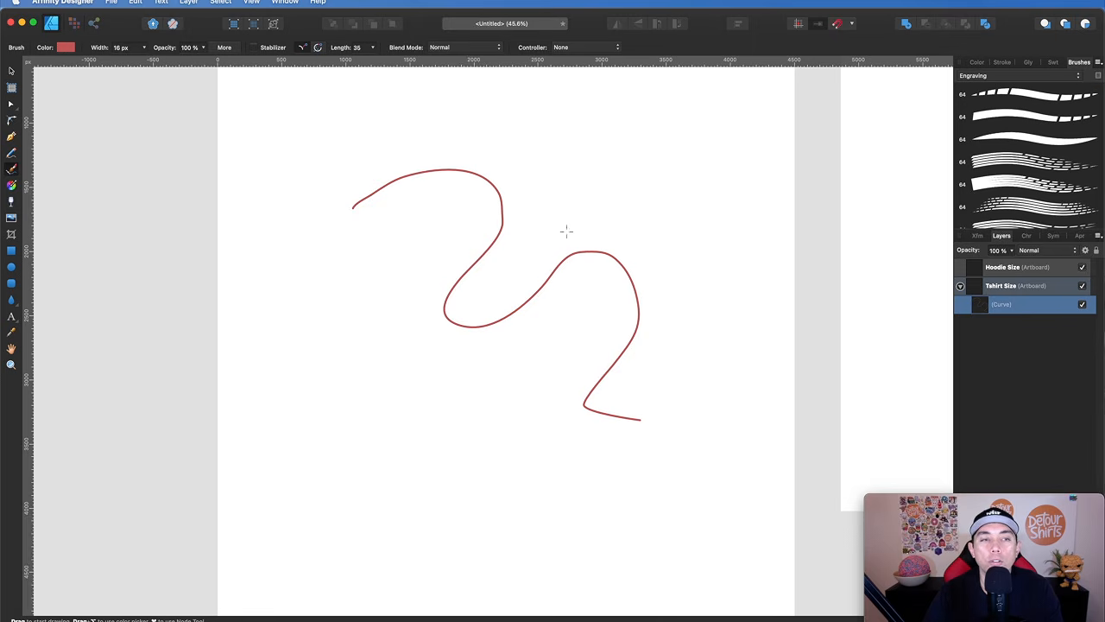
{"action": "left_click", "coordinate": [11, 70]}
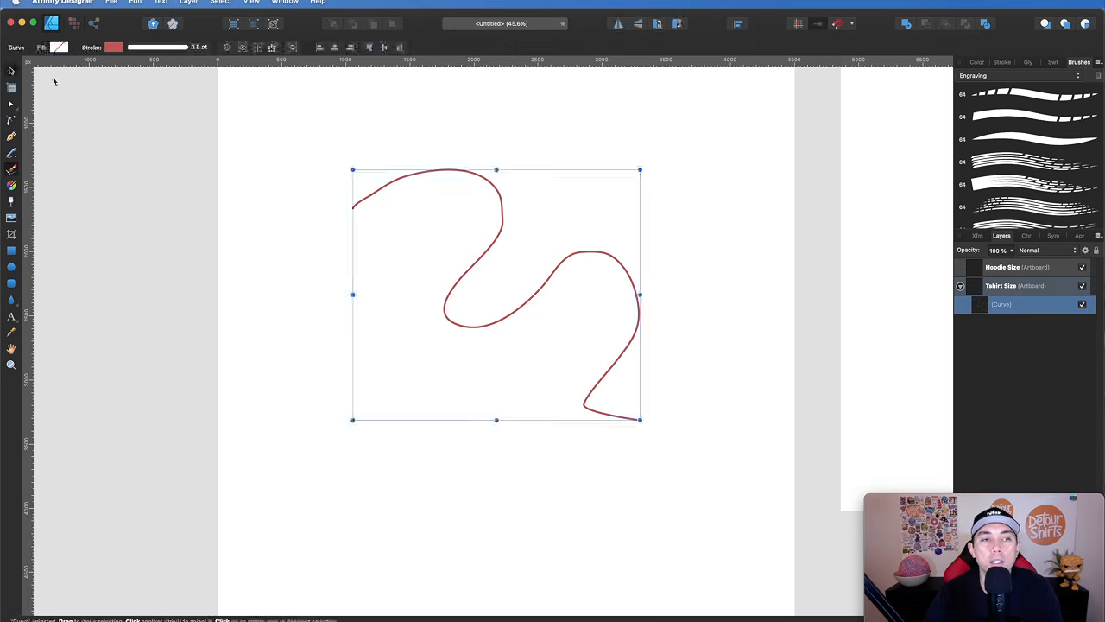
{"action": "left_click", "coordinate": [1029, 96]}
{"action": "left_click", "coordinate": [1019, 117]}
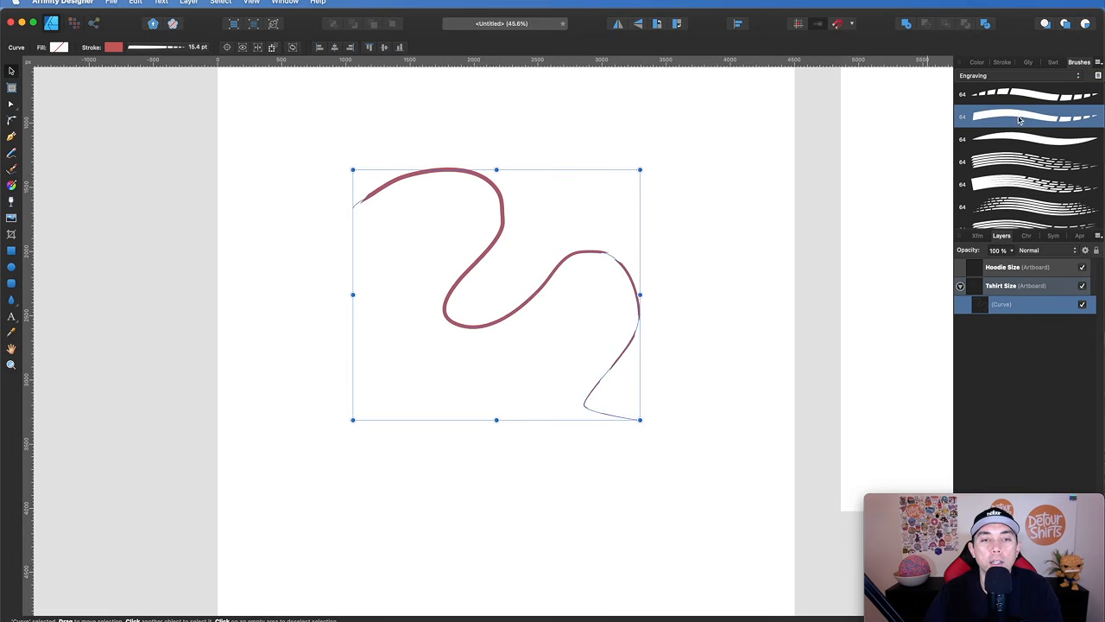
{"action": "left_click", "coordinate": [1025, 179]}
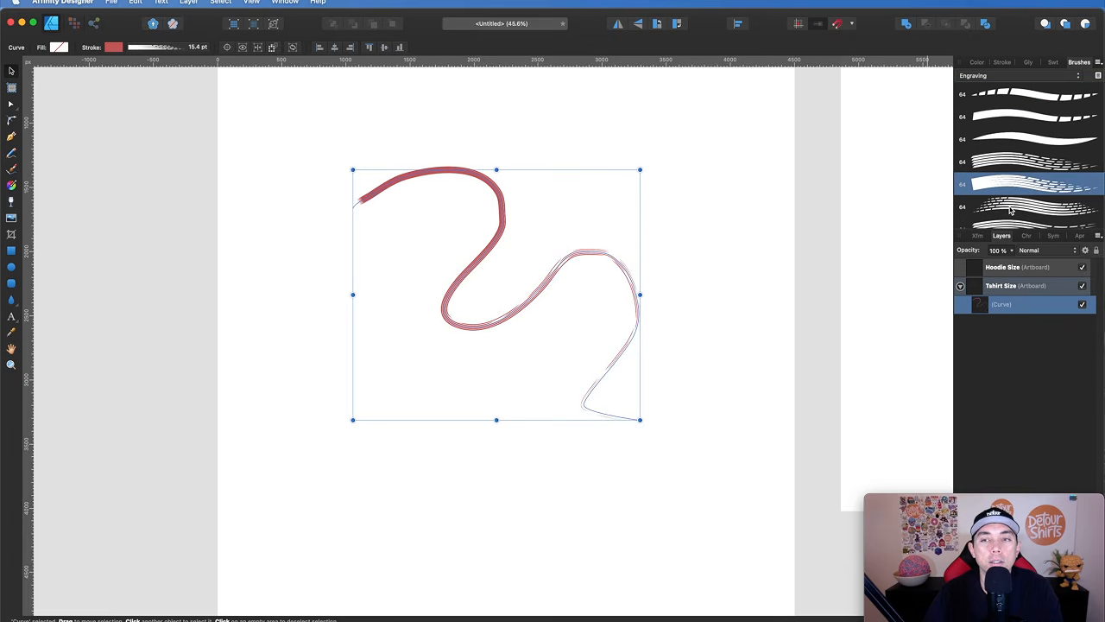
{"action": "left_click", "coordinate": [1013, 204]}
{"action": "left_click", "coordinate": [1010, 223]}
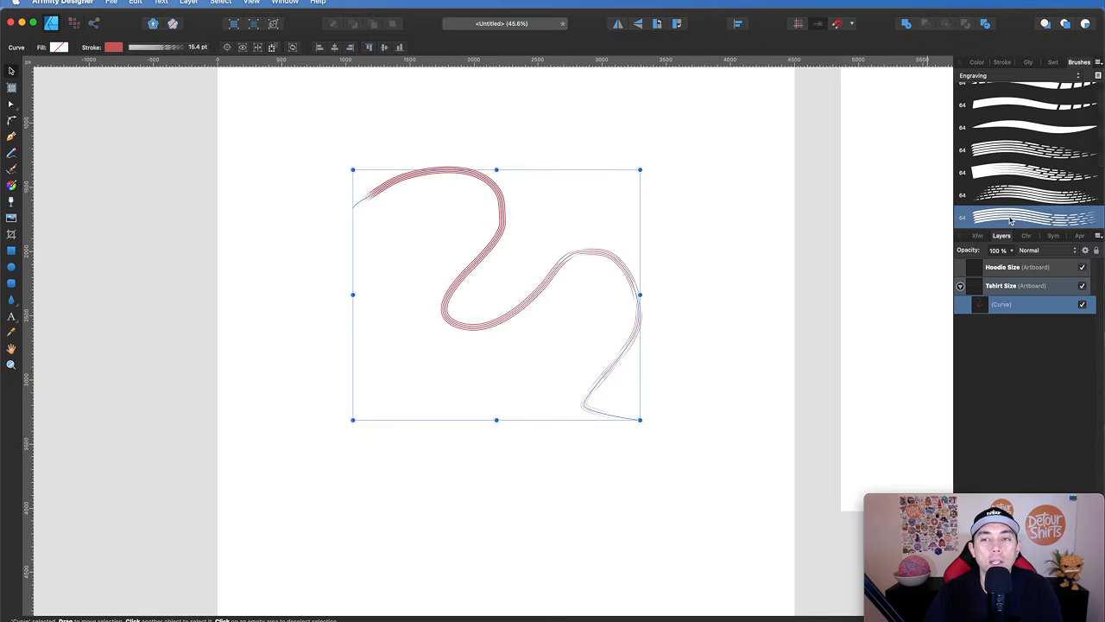
Try several brushes from the Inks category on the selected stroke, ending with a 128-size ink brush
{"action": "left_click", "coordinate": [1074, 78]}
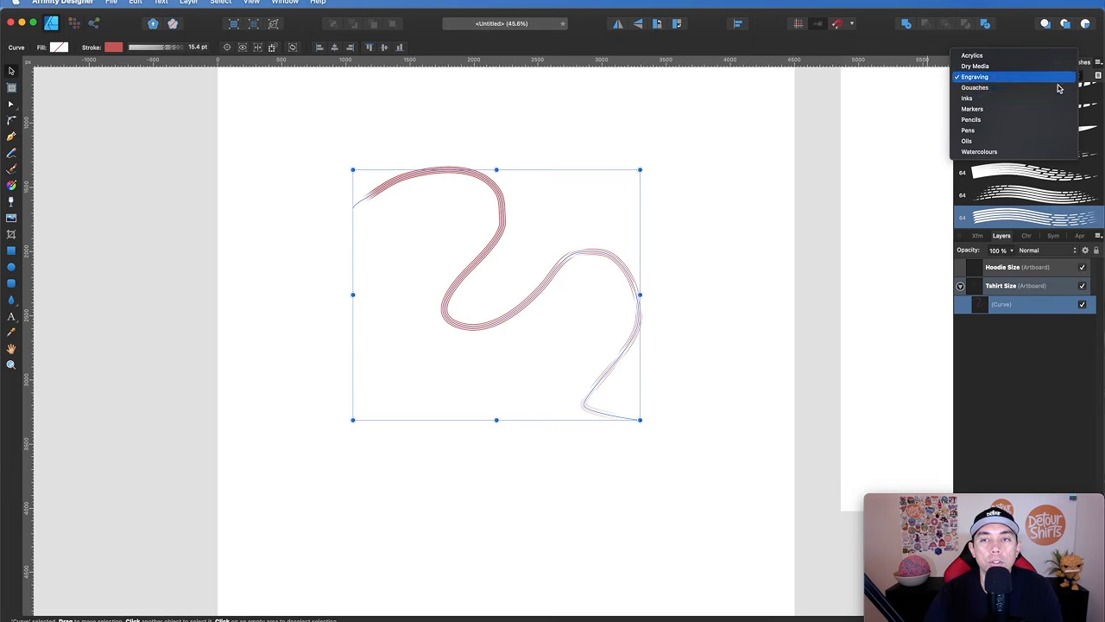
{"action": "left_click", "coordinate": [1040, 100]}
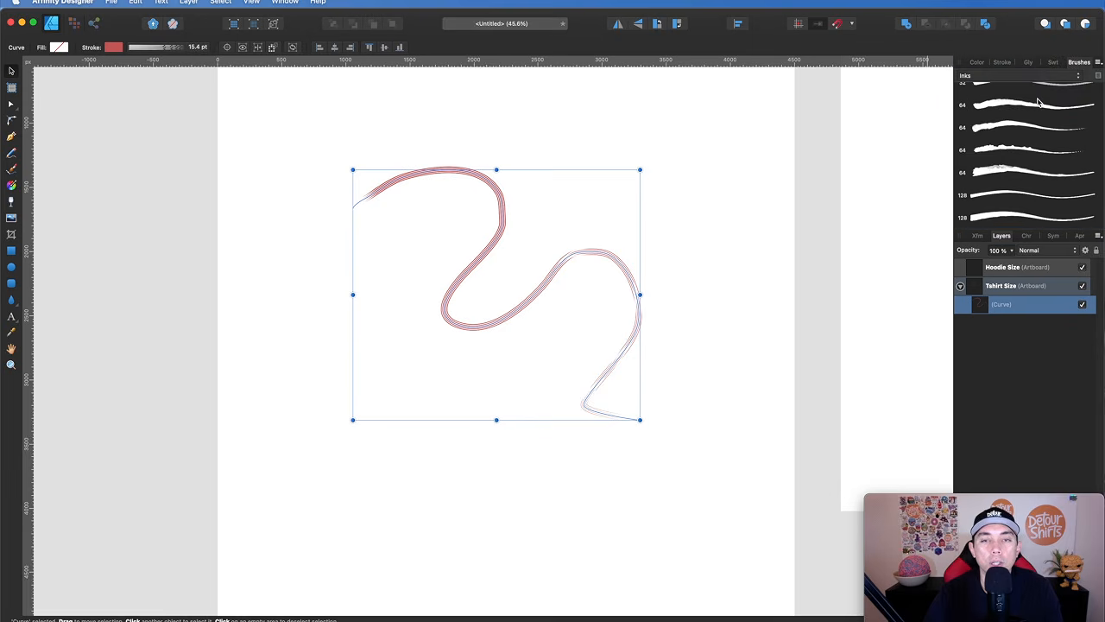
{"action": "left_click", "coordinate": [995, 130]}
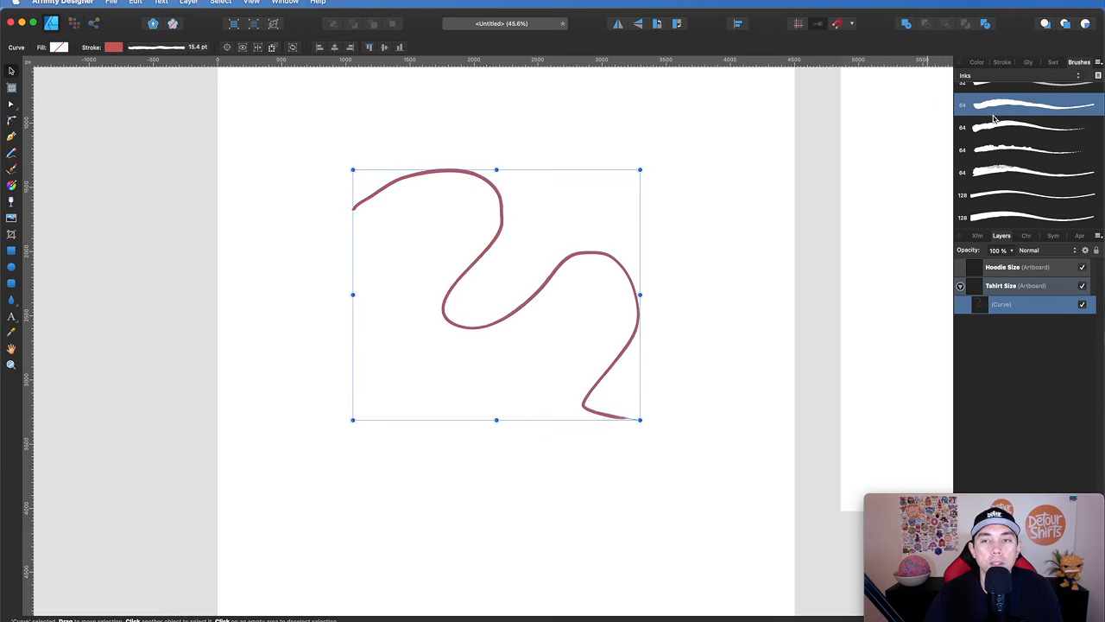
{"action": "left_click", "coordinate": [983, 175]}
{"action": "left_click", "coordinate": [991, 223]}
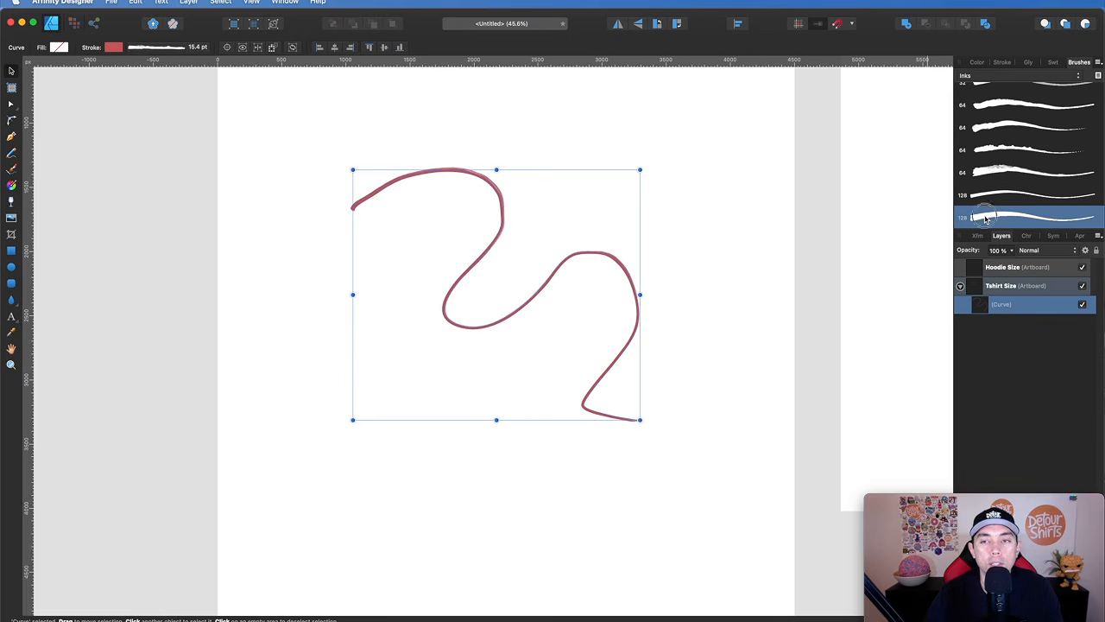
Try the 200-size Acrylics brush on the stroke, inspect it unselected, and reselect the stroke
{"action": "left_click", "coordinate": [1033, 78]}
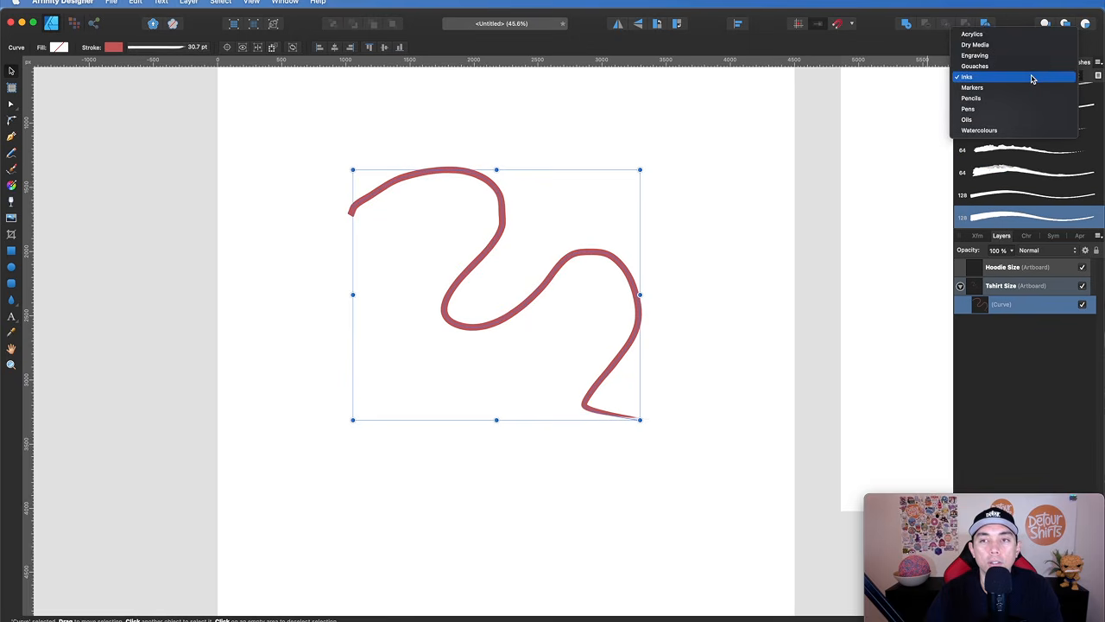
{"action": "left_click", "coordinate": [999, 37]}
{"action": "left_click", "coordinate": [987, 107]}
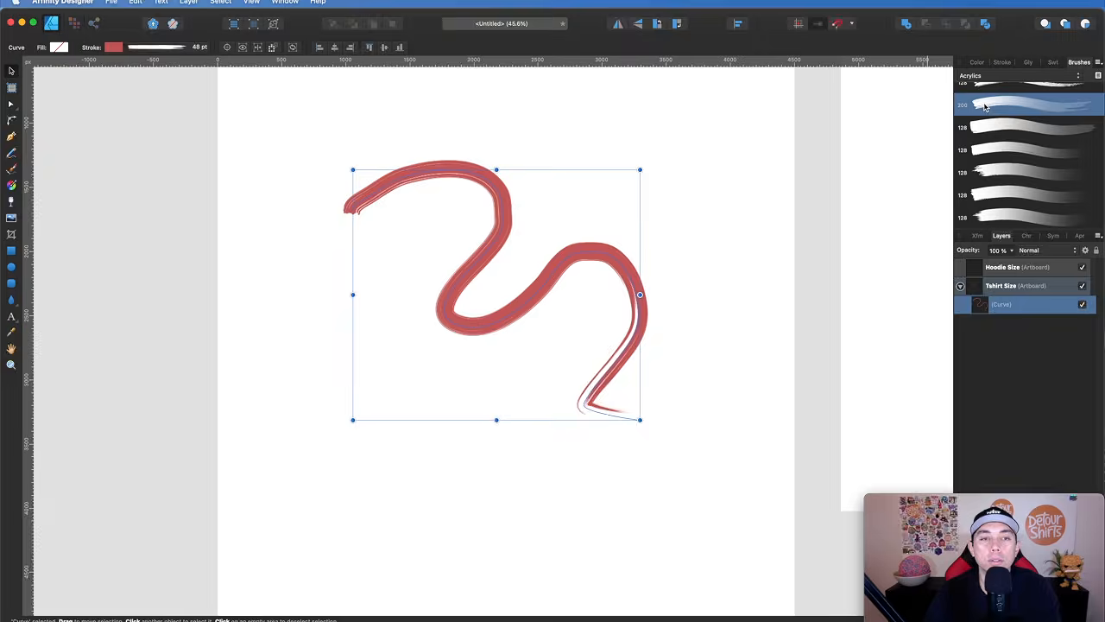
{"action": "left_click", "coordinate": [664, 283]}
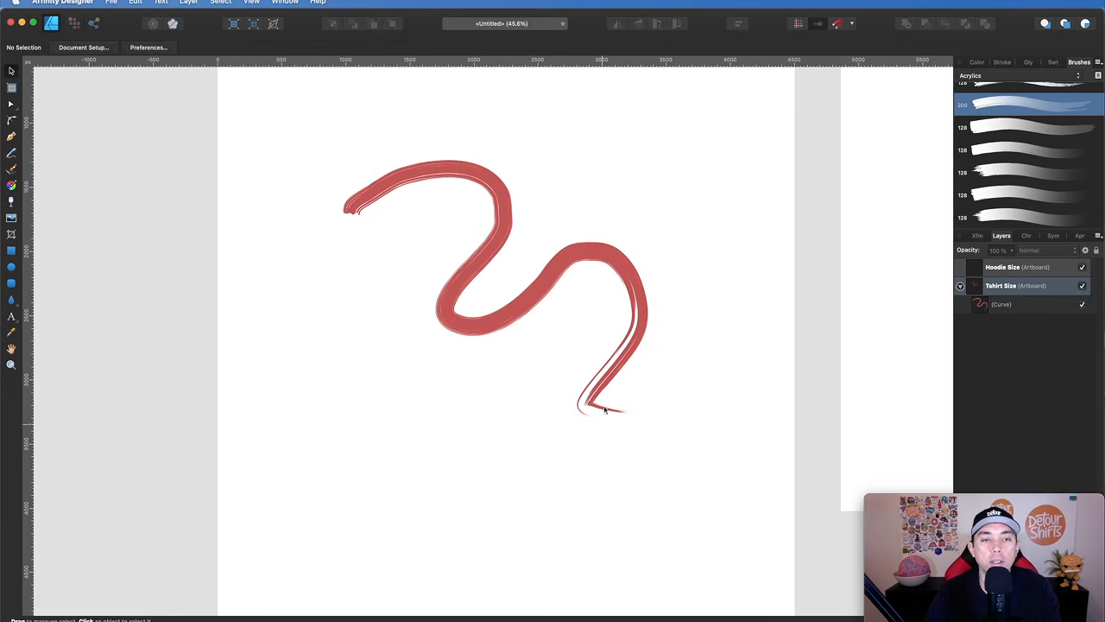
{"action": "left_click", "coordinate": [438, 175]}
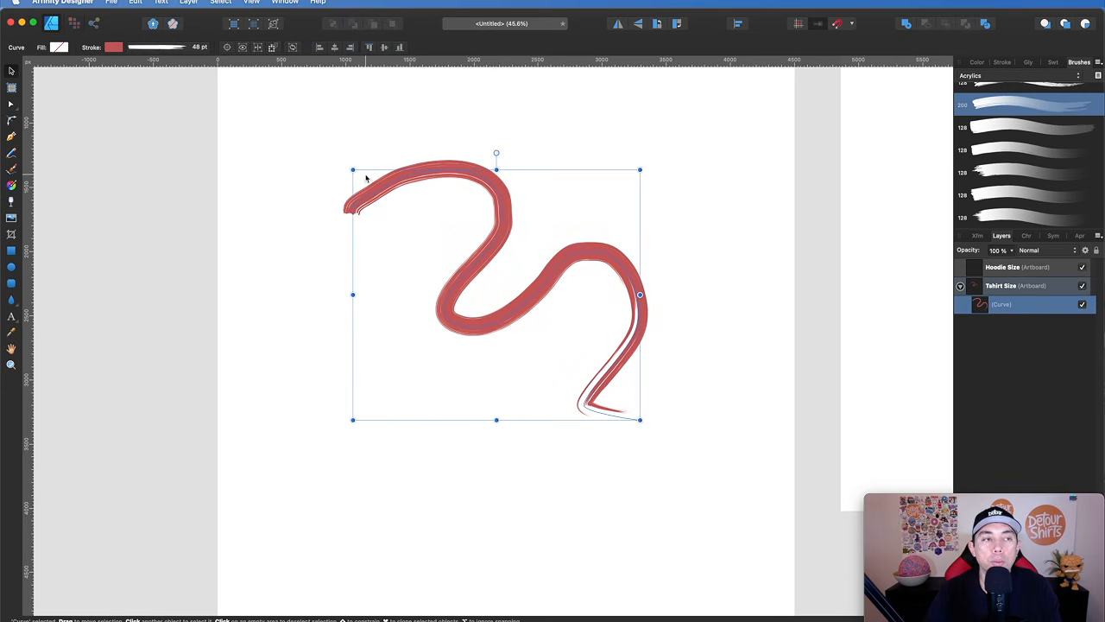
Reshape the stroke with the Node Tool: lower the bottom bend's node, pull the lower-right node inward and shift the end corner slightly right
{"action": "left_click", "coordinate": [11, 103]}
{"action": "mouse_move", "coordinate": [457, 325]}
{"action": "left_mouse_down"}
{"action": "mouse_move", "coordinate": [489, 306]}
{"action": "mouse_move", "coordinate": [457, 341]}
{"action": "left_mouse_up"}
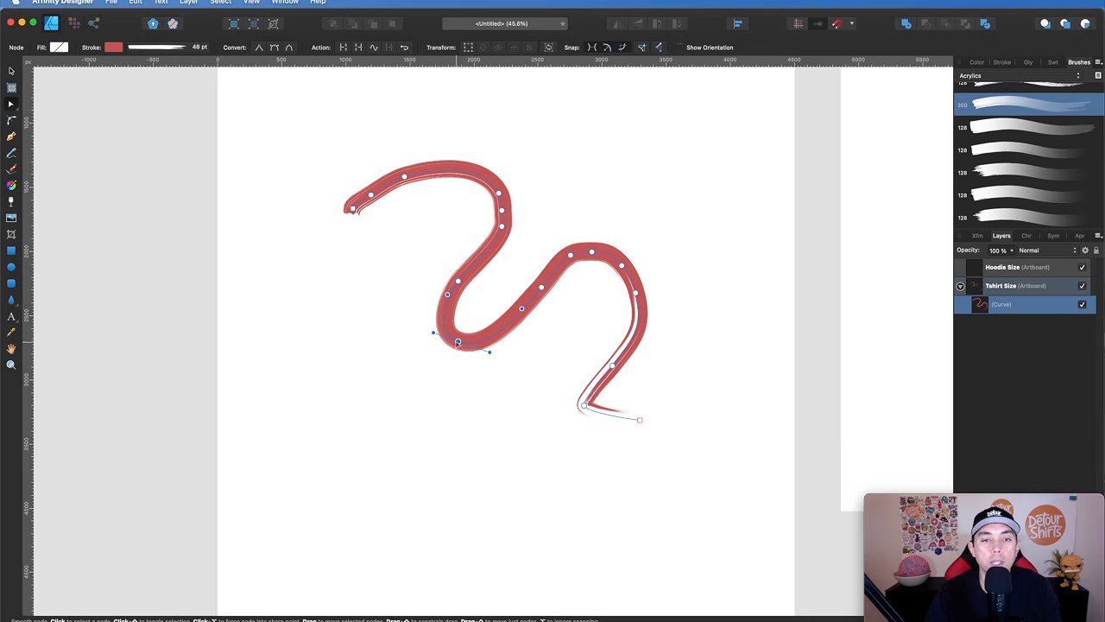
{"action": "left_click_drag", "start_coordinate": [612, 366], "coordinate": [572, 355]}
{"action": "mouse_move", "coordinate": [583, 404]}
{"action": "left_mouse_down"}
{"action": "mouse_move", "coordinate": [610, 411]}
{"action": "mouse_move", "coordinate": [593, 405]}
{"action": "left_mouse_up"}
{"action": "left_click", "coordinate": [657, 373]}
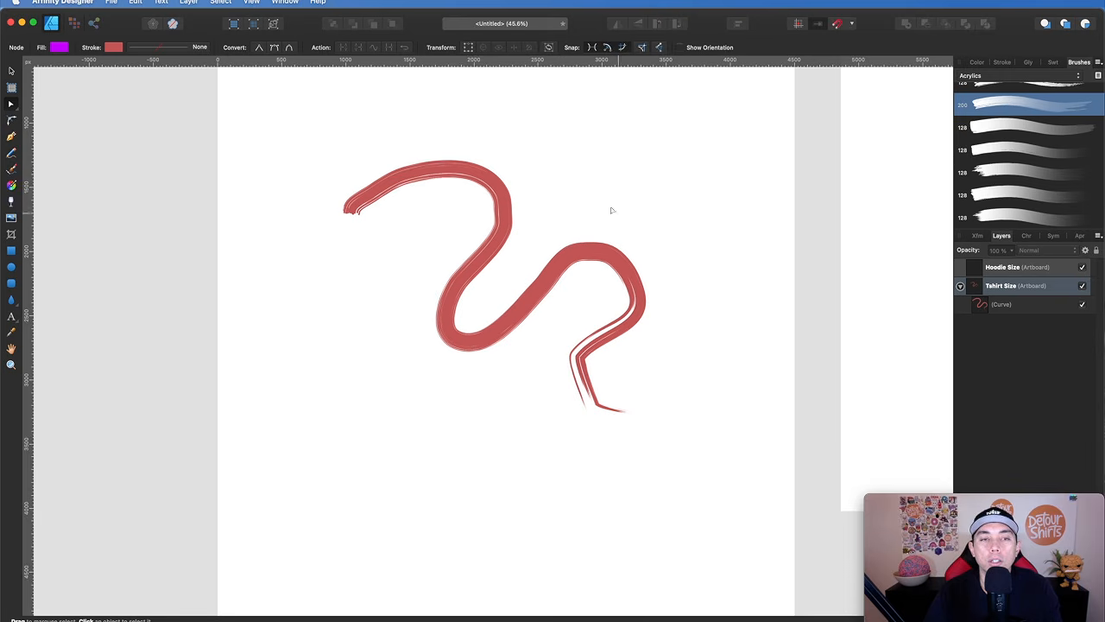
Select the reshaped stroke with the Move Tool and try a 128-size Gouaches brush on it
{"action": "left_click", "coordinate": [11, 71]}
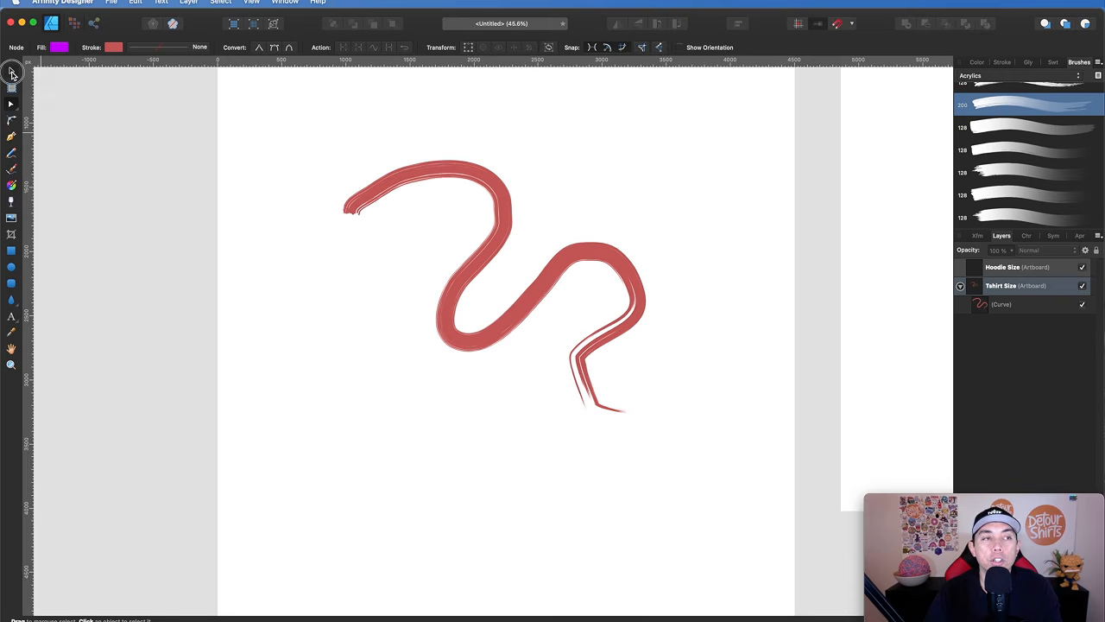
{"action": "left_click", "coordinate": [475, 179]}
{"action": "left_click", "coordinate": [995, 77]}
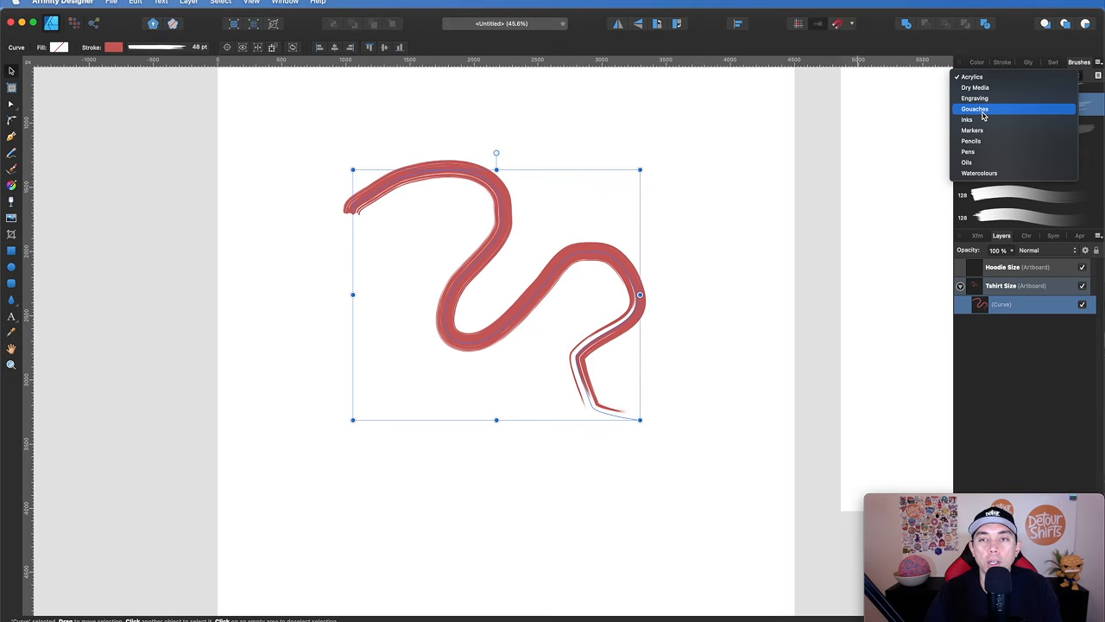
{"action": "left_click", "coordinate": [982, 111]}
{"action": "left_click", "coordinate": [1032, 154]}
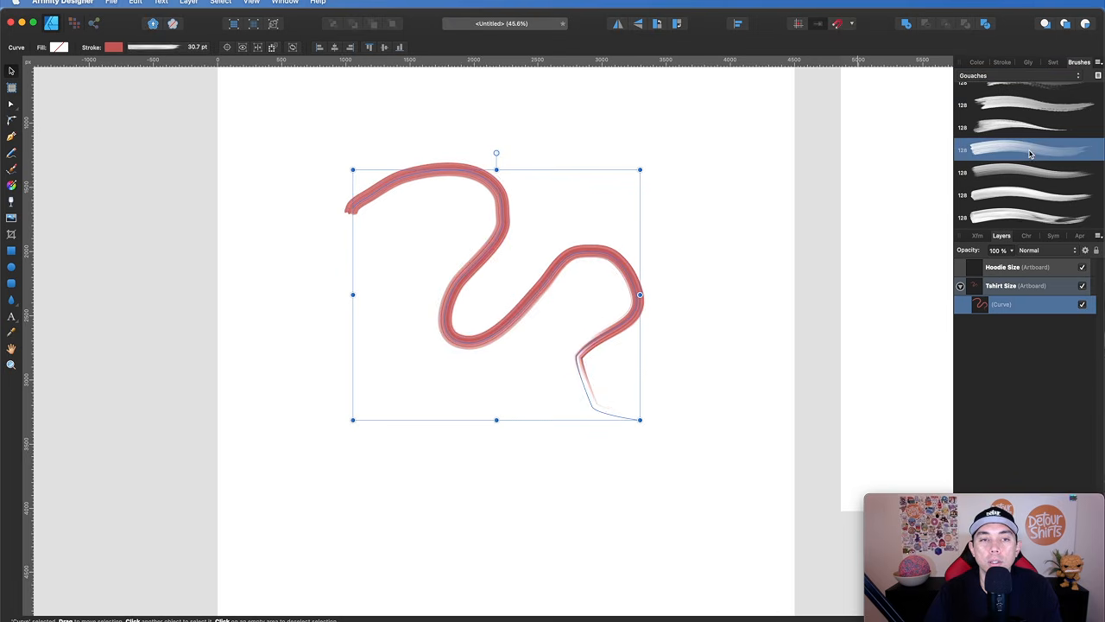
Apply a 128-size Watercolours brush to the stroke, inspect it unselected, and reselect the stroke
{"action": "left_click", "coordinate": [999, 78]}
{"action": "left_click", "coordinate": [990, 143]}
{"action": "left_click", "coordinate": [1010, 192]}
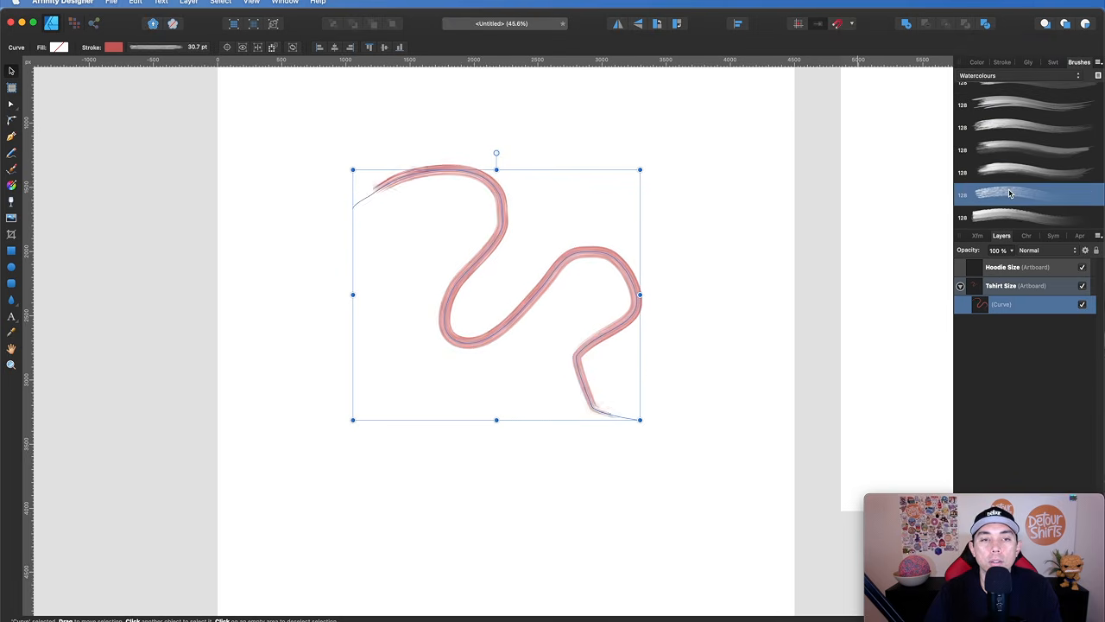
{"action": "left_click", "coordinate": [671, 229]}
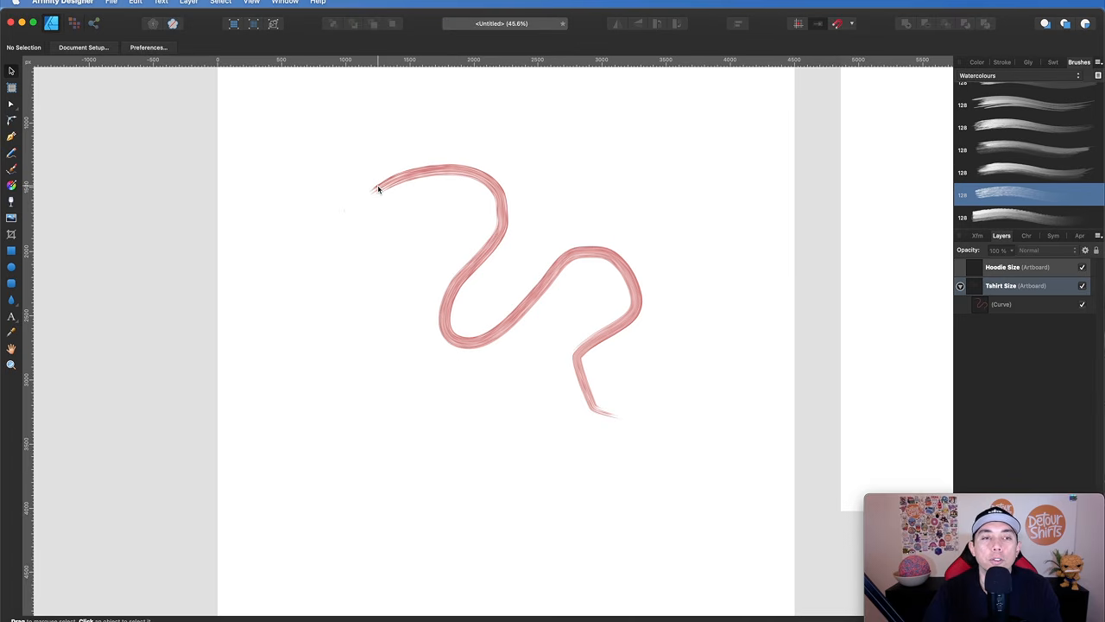
{"action": "left_click", "coordinate": [475, 177]}
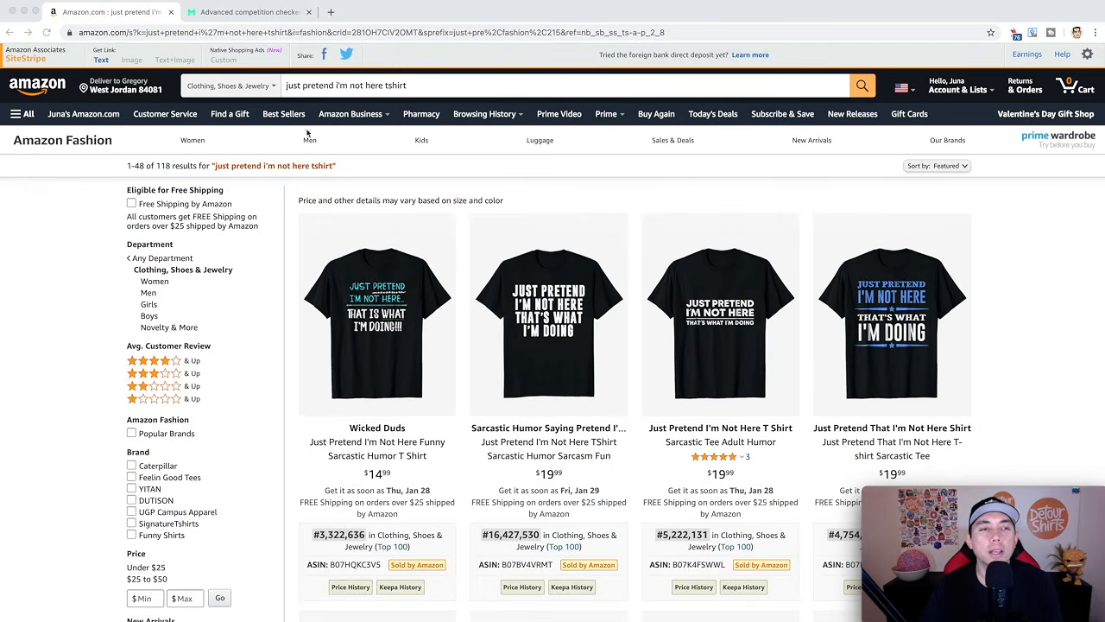
Switch to the Amazon page in the browser and examine the T-shirt designs, reviews and sales ranks for "just pretend i'm not here tshirt"
{"action": "scroll", "coordinate": [385, 98], "scroll_direction": "down", "scroll_amount": 3}
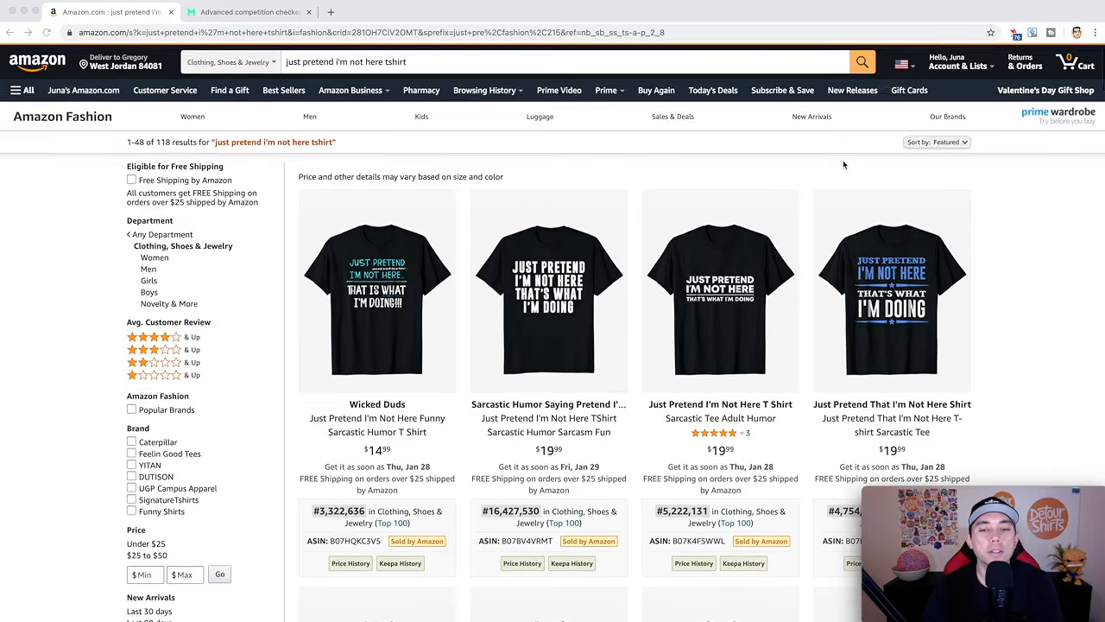
{"action": "scroll", "coordinate": [632, 436], "scroll_direction": "down", "scroll_amount": 10}
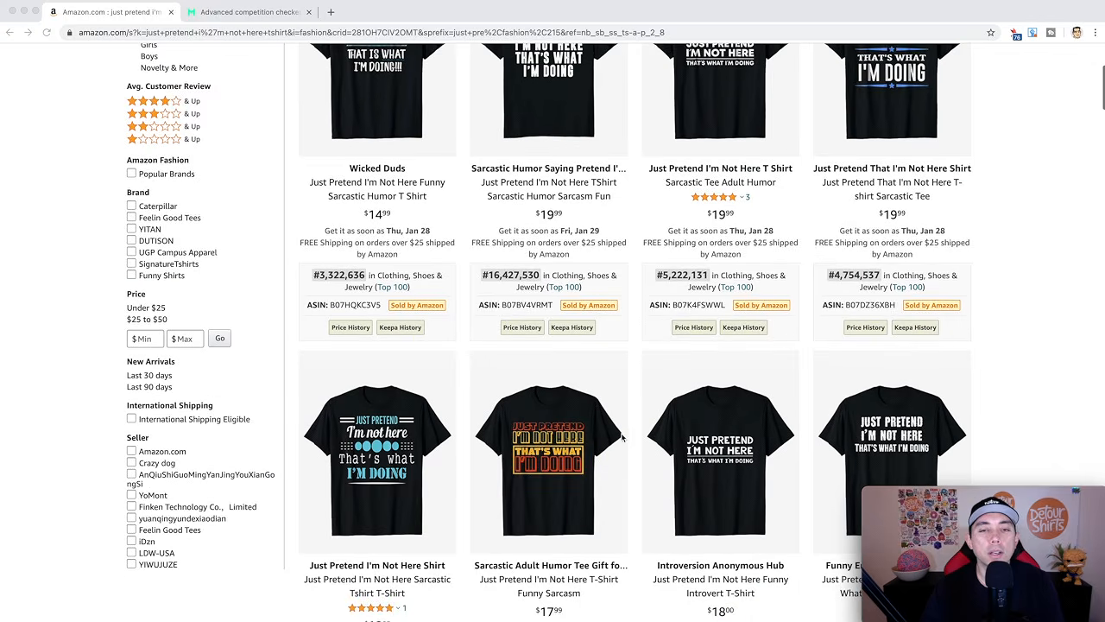
{"action": "scroll", "coordinate": [632, 436], "scroll_direction": "down", "scroll_amount": 1}
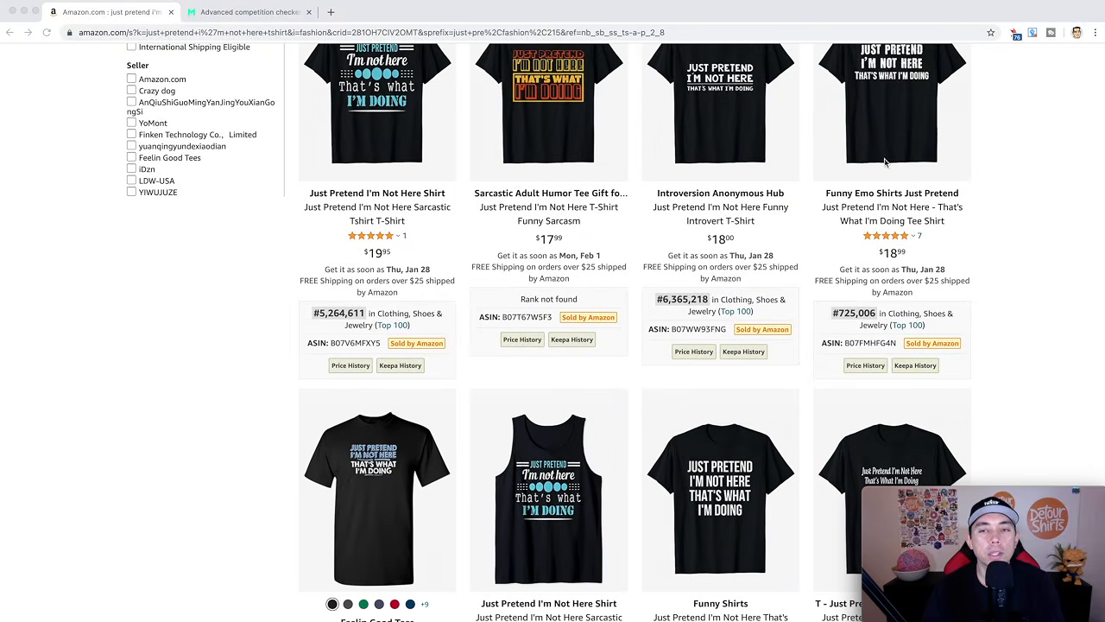
{"action": "scroll", "coordinate": [633, 271], "scroll_direction": "down", "scroll_amount": 12}
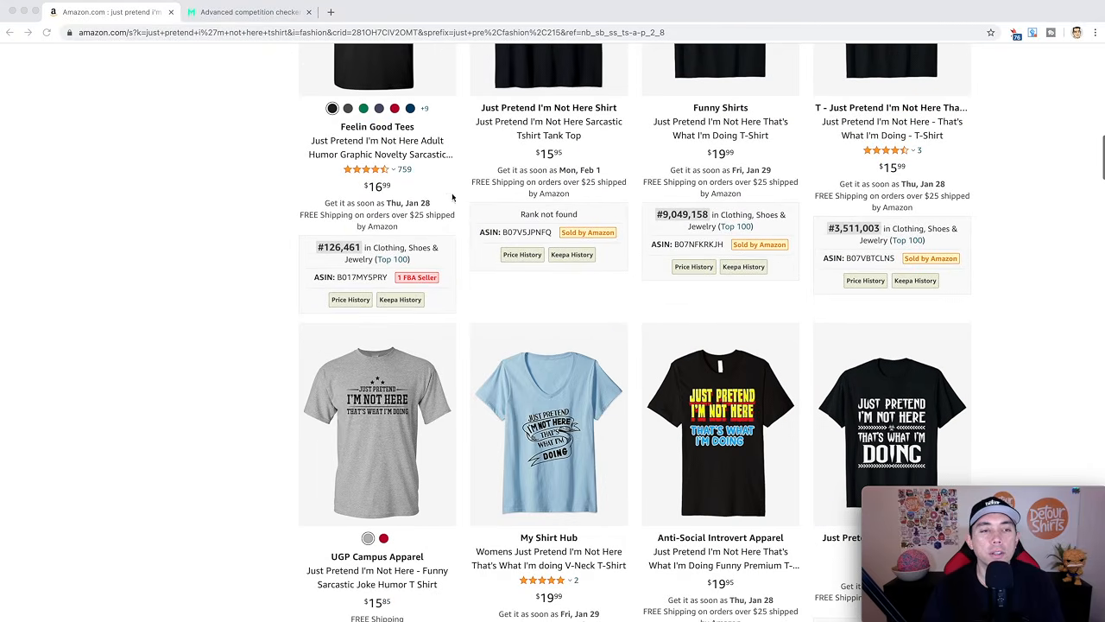
Examine the Merch Informer competition score and bestsellers for "just pretend I'm not here", and return to the Amazon search results
{"action": "left_click", "coordinate": [262, 15]}
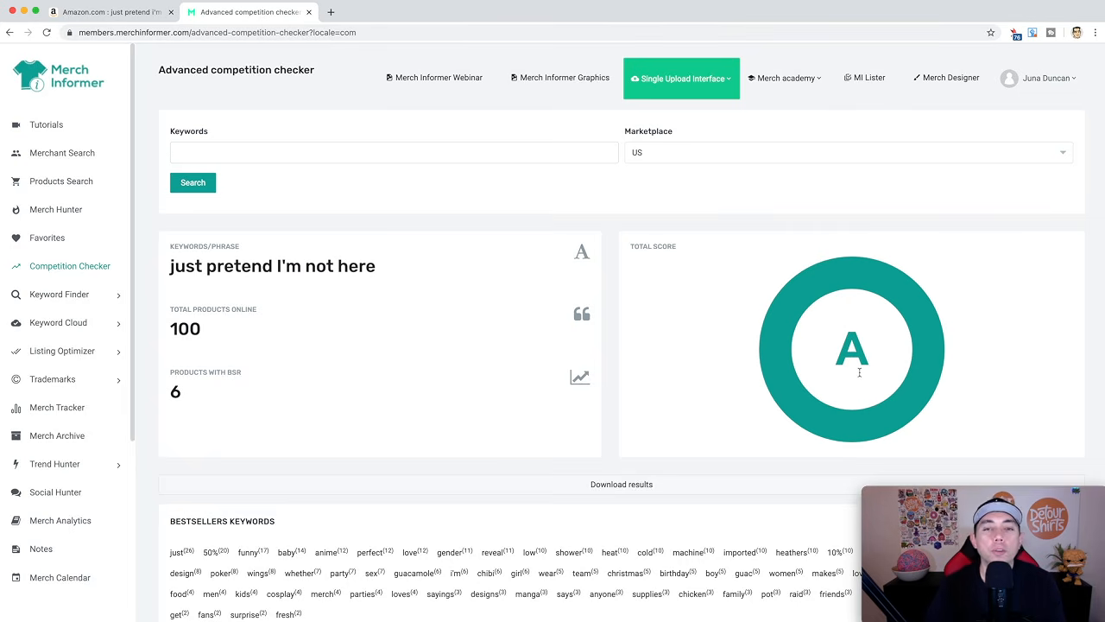
{"action": "scroll", "coordinate": [518, 385], "scroll_direction": "down", "scroll_amount": 5}
{"action": "scroll", "coordinate": [518, 384], "scroll_direction": "up", "scroll_amount": 5}
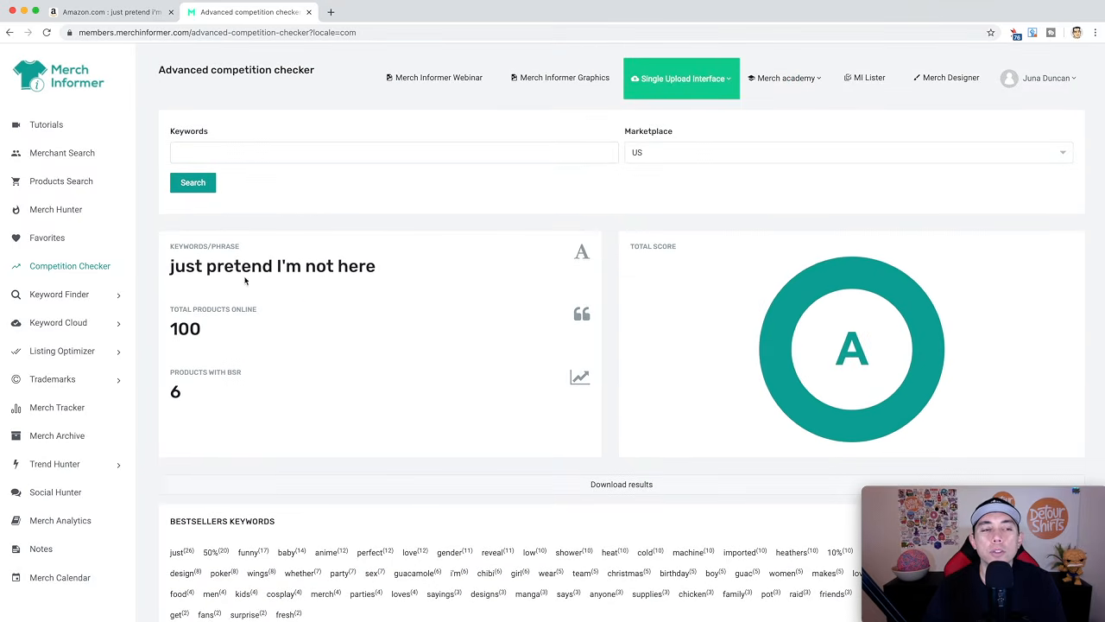
{"action": "scroll", "coordinate": [504, 326], "scroll_direction": "down", "scroll_amount": 5}
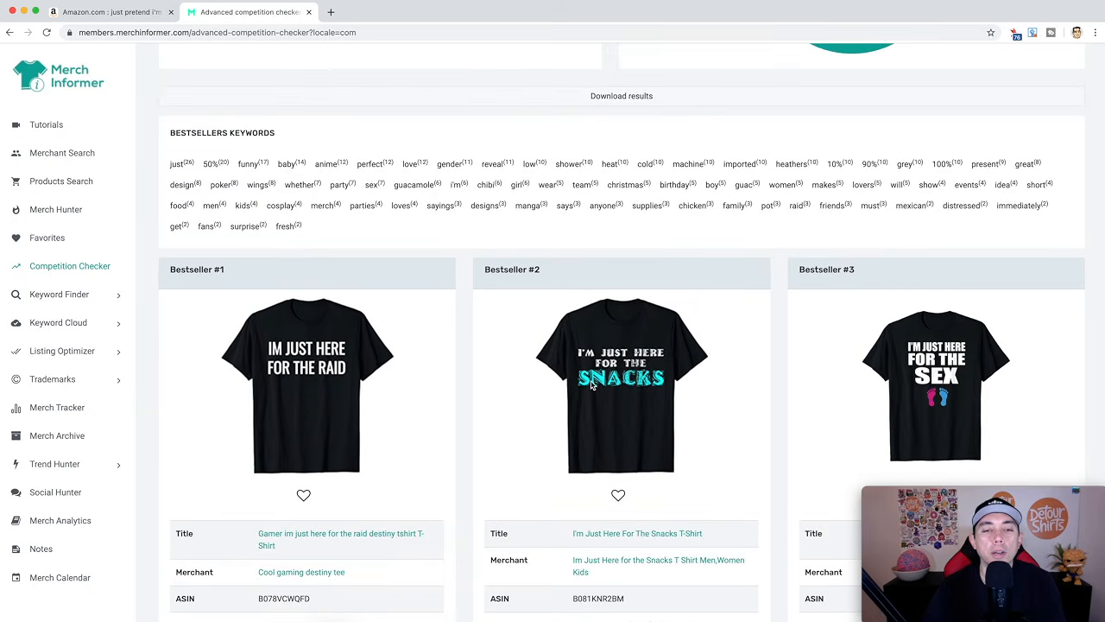
{"action": "scroll", "coordinate": [593, 393], "scroll_direction": "down", "scroll_amount": 6}
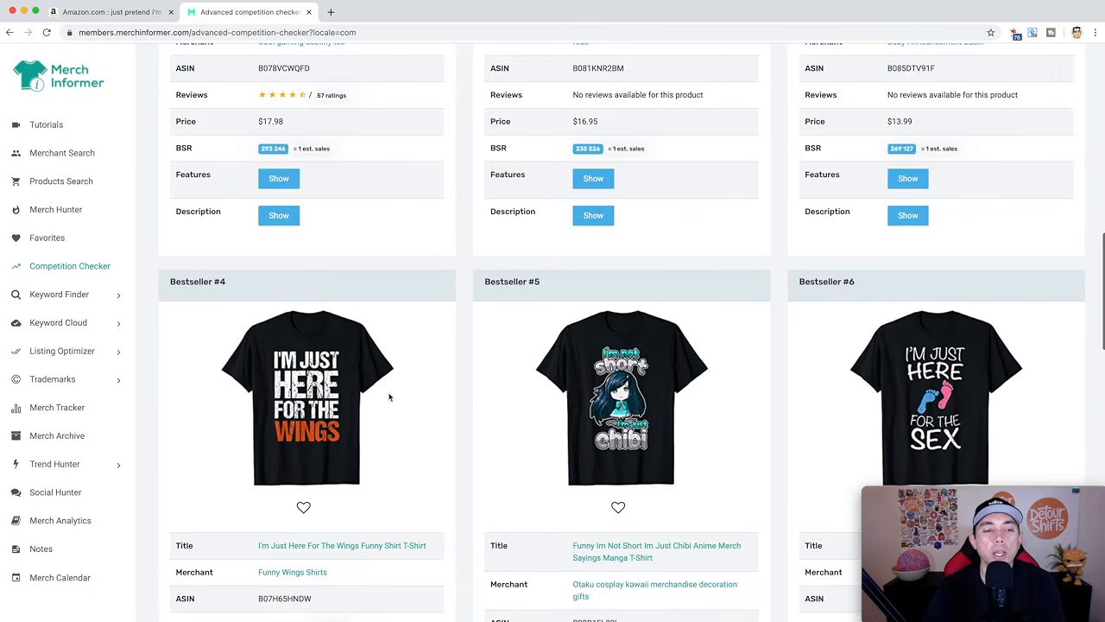
{"action": "scroll", "coordinate": [341, 455], "scroll_direction": "down", "scroll_amount": 6}
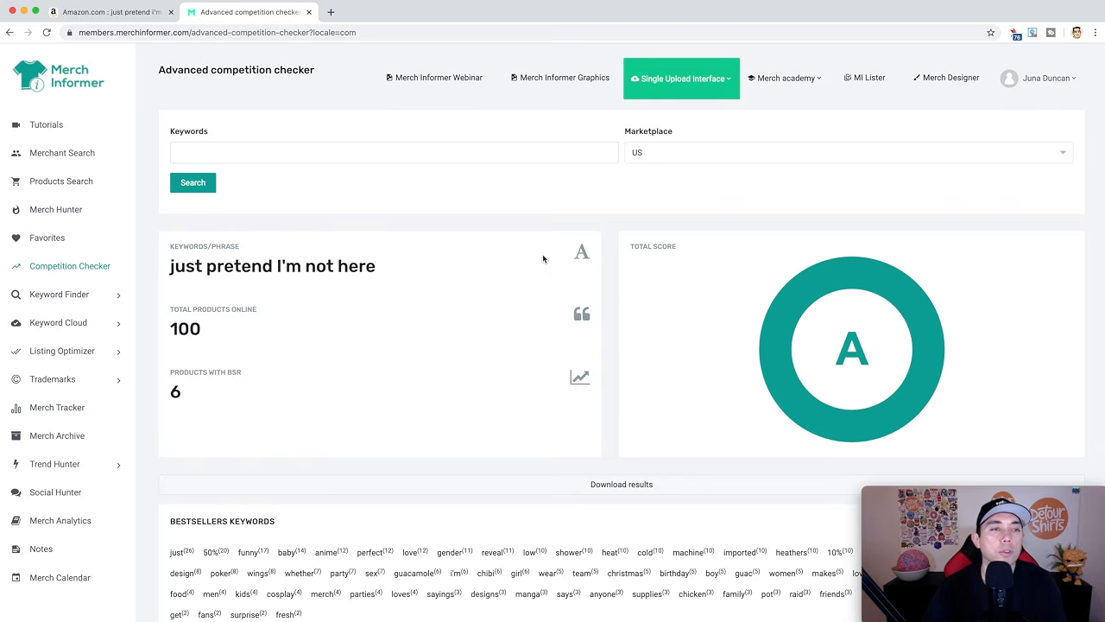
{"action": "left_click", "coordinate": [112, 12]}
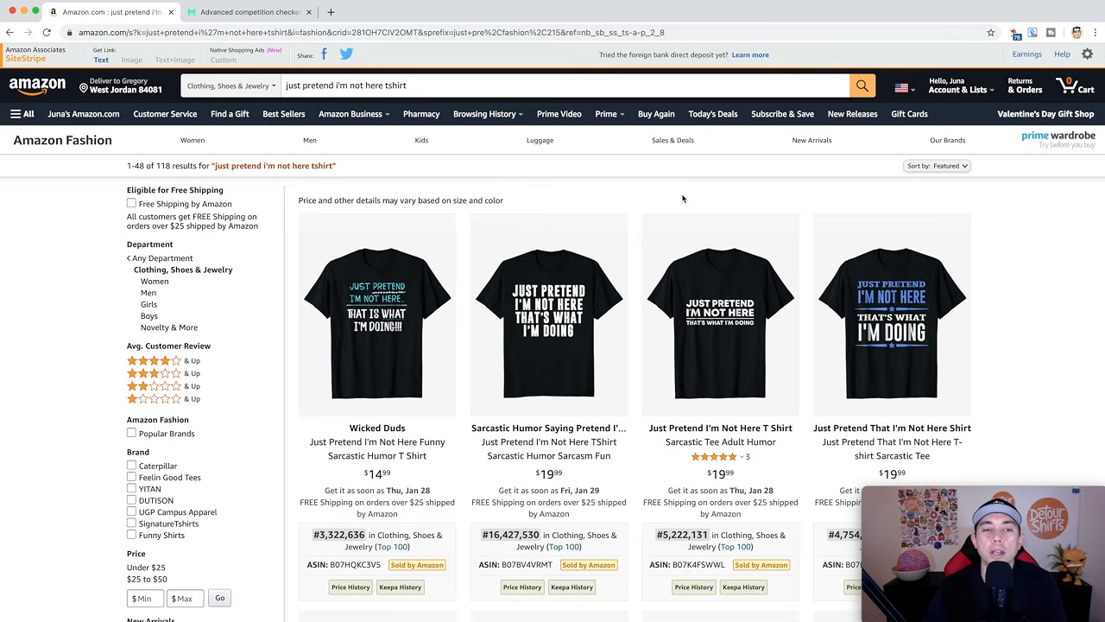
{"action": "mouse_move", "coordinate": [820, 136]}
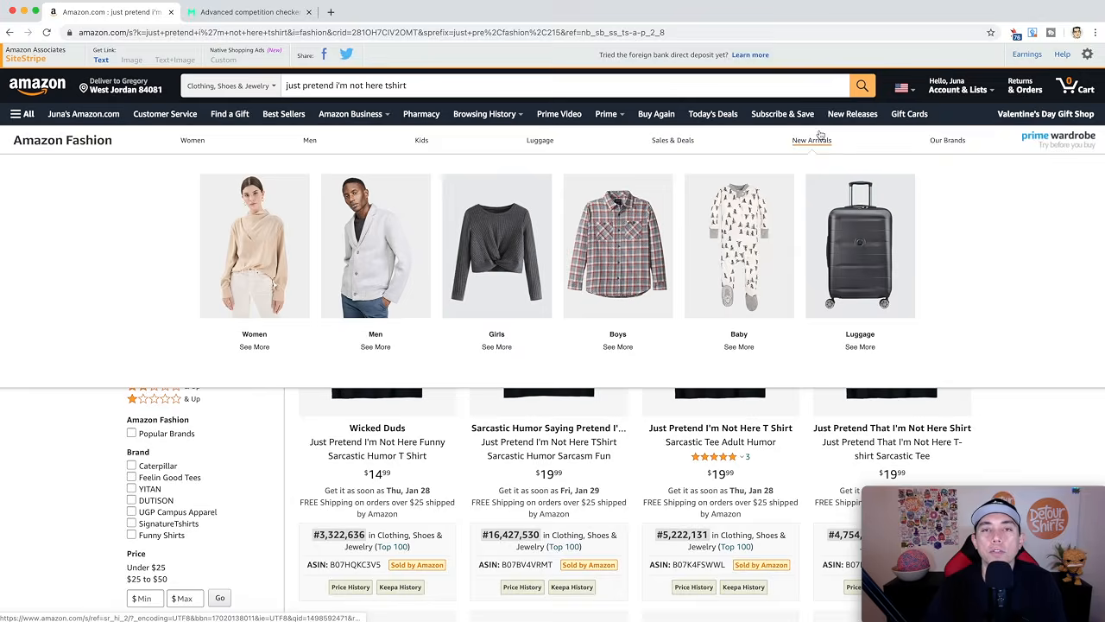